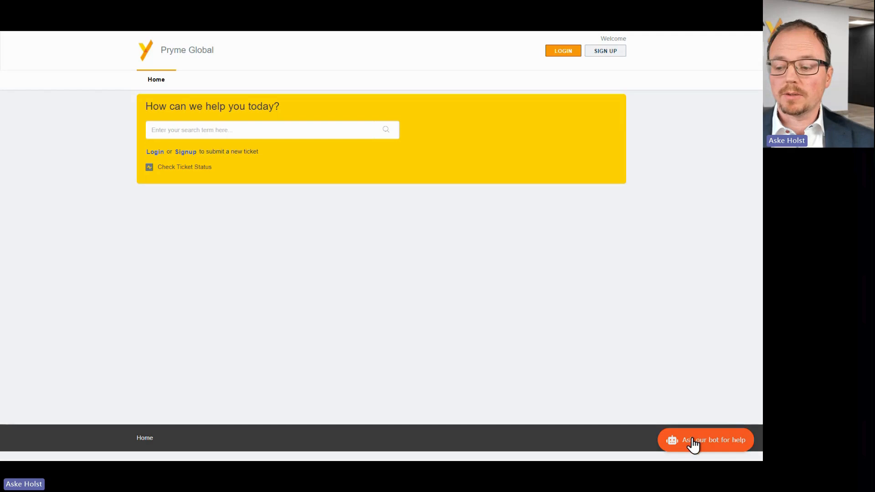
Step: Open the support chatbot on the helpdesk page and ask its suggested question "Help me activate invoicing instructions"
left_click(695, 441)
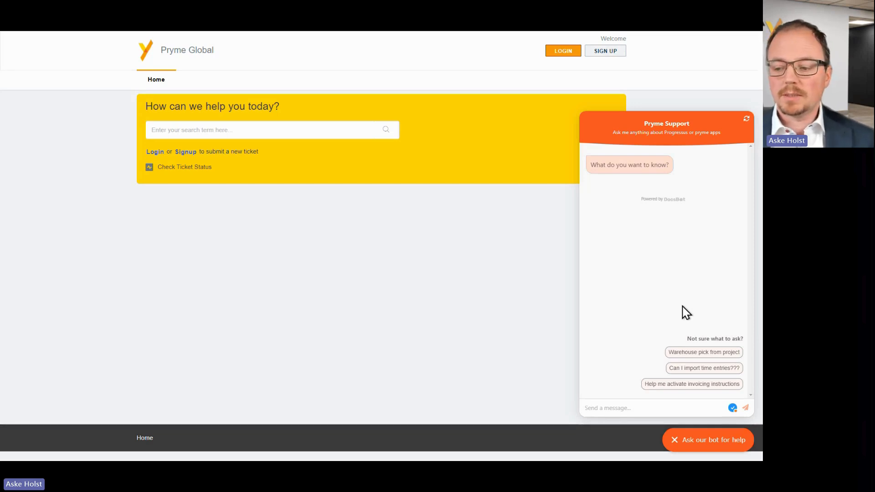
left_click(683, 385)
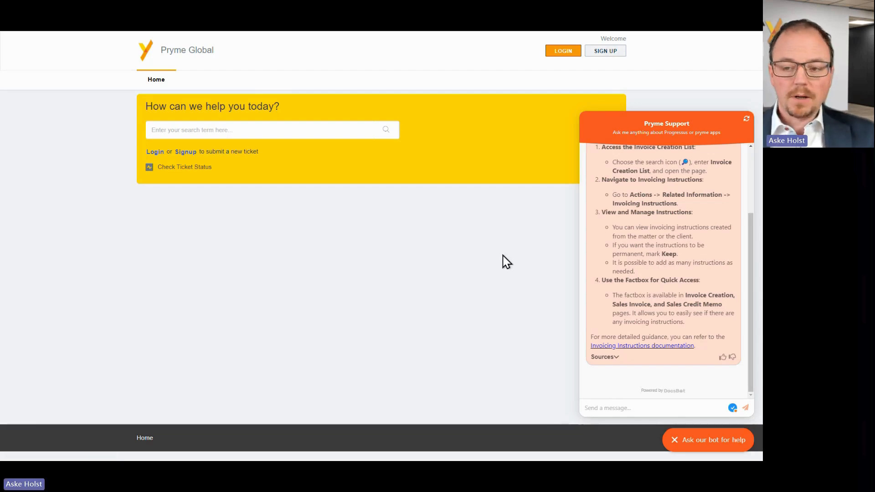
Step: Switch to the Pryme Docs site and ask its chatbot the suggested question "How can I activate time tracking?"
key("ctrl+Tab")
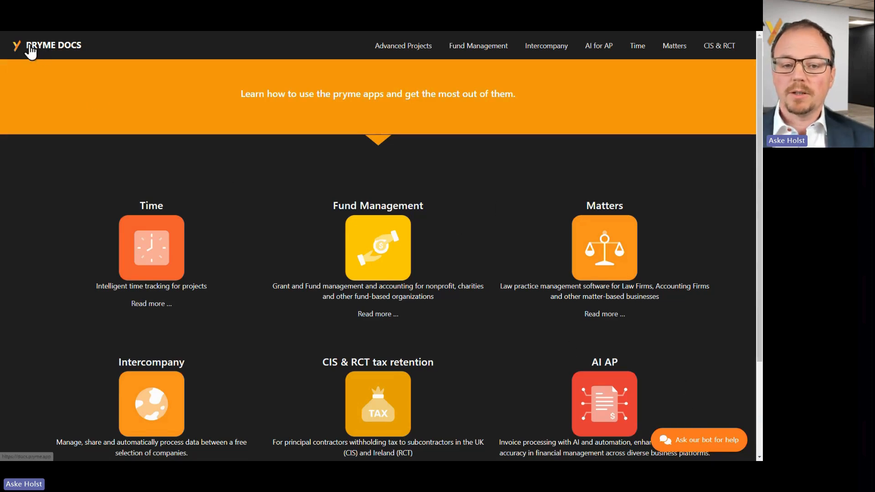
left_click(715, 451)
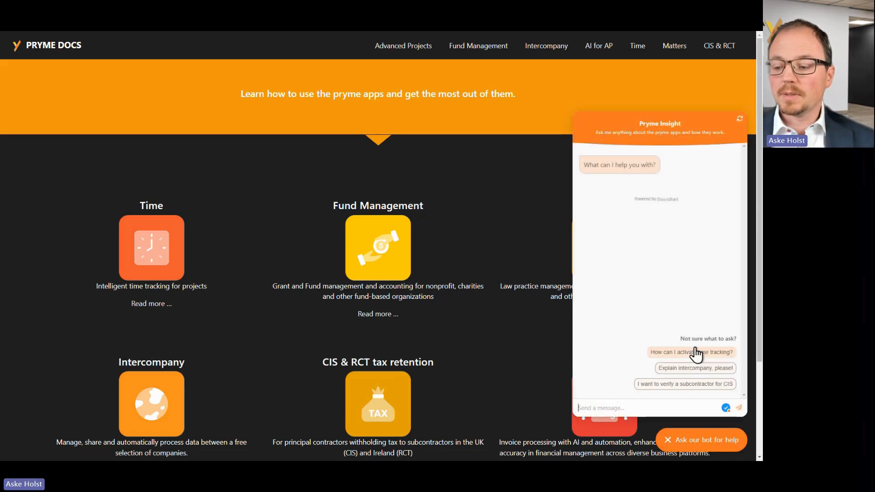
left_click(696, 353)
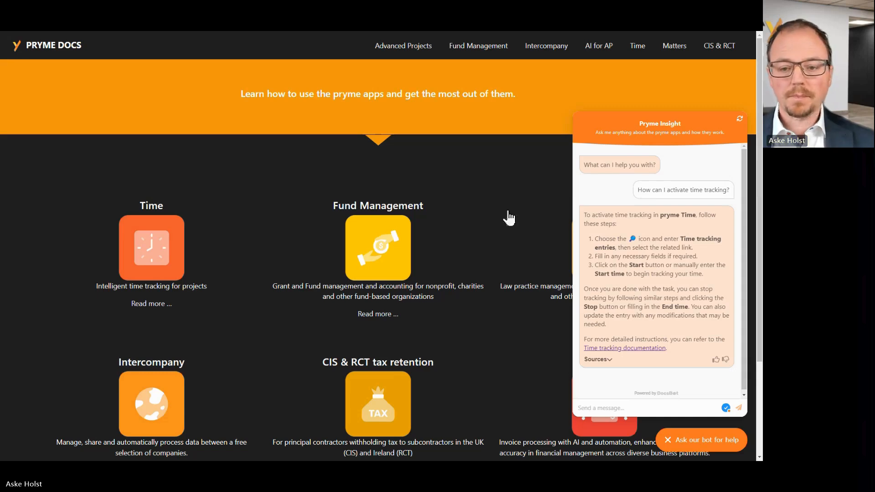
key("Right")
key("Right")
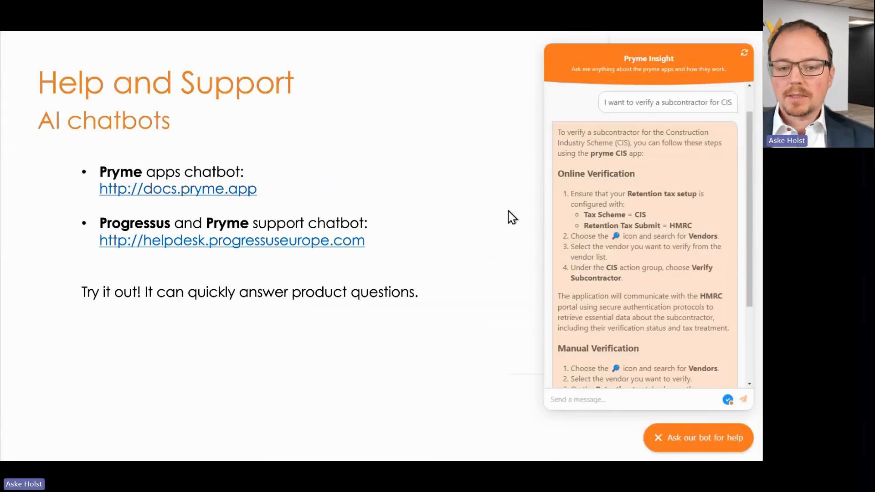
key("Right")
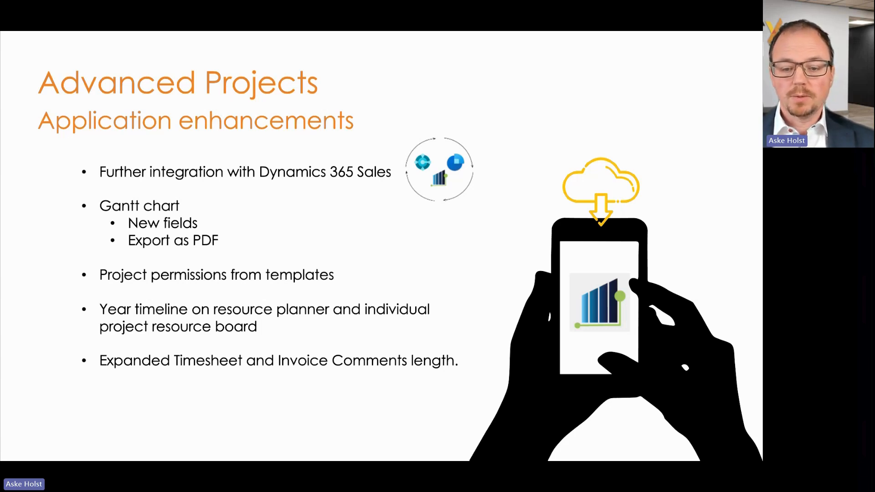
Step: Switch to Dynamics 365 Business Central, open the Project Gantt and load project DEMO01, ERP development project
key("alt+Tab")
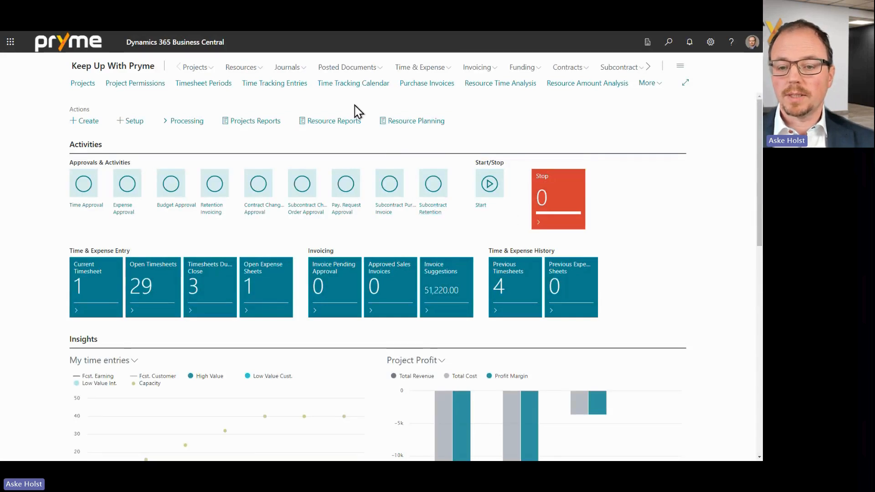
left_click(410, 127)
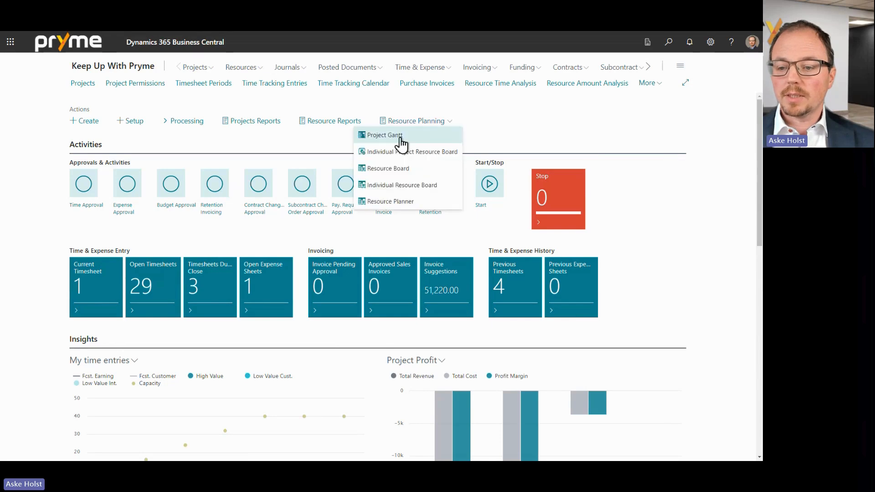
left_click(400, 137)
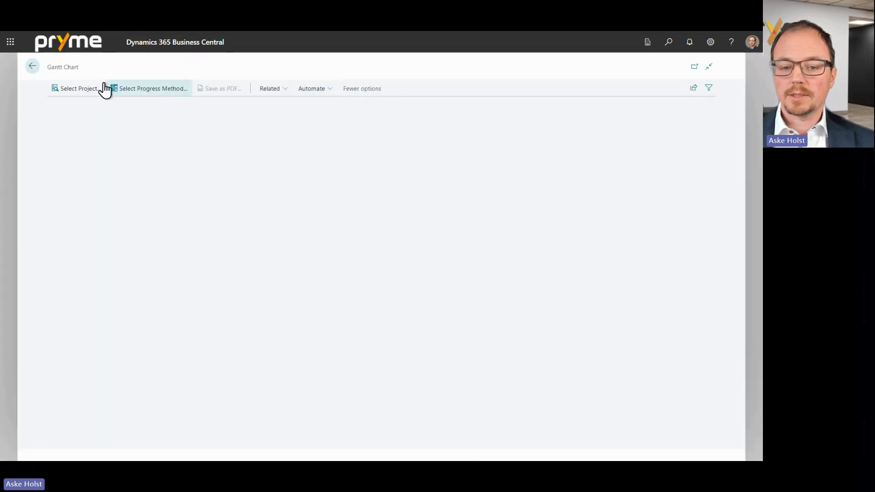
left_click(95, 89)
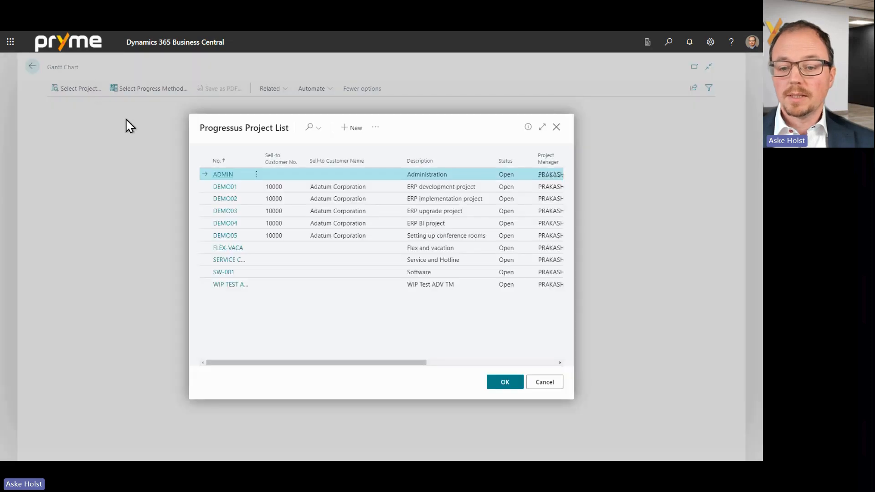
double_click(233, 189)
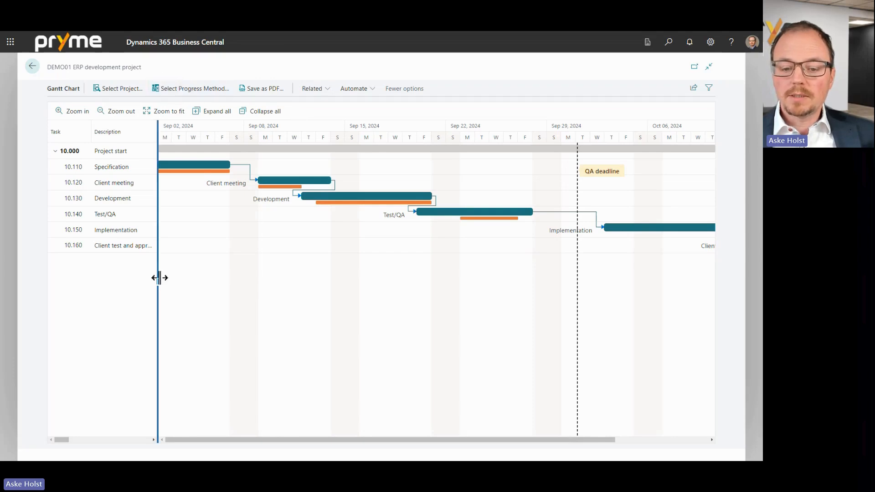
Step: Widen the Gantt task table to examine its budget, actual cost, completion and subcontract columns
left_click_drag(158, 281, 575, 286)
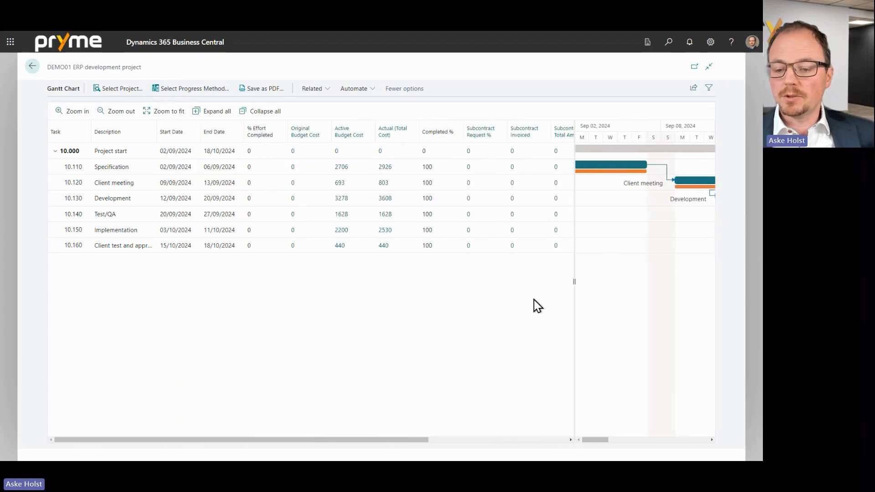
left_click_drag(235, 441, 243, 440)
left_click_drag(283, 446, 318, 446)
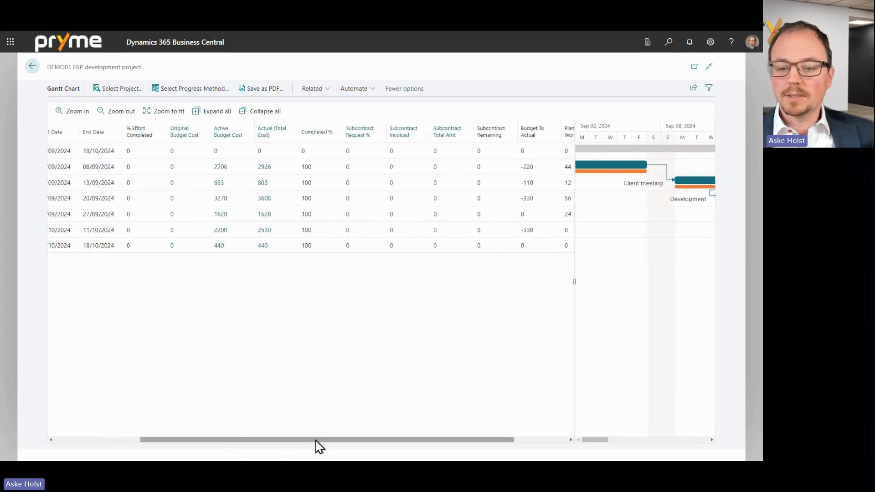
mouse_move(291, 183)
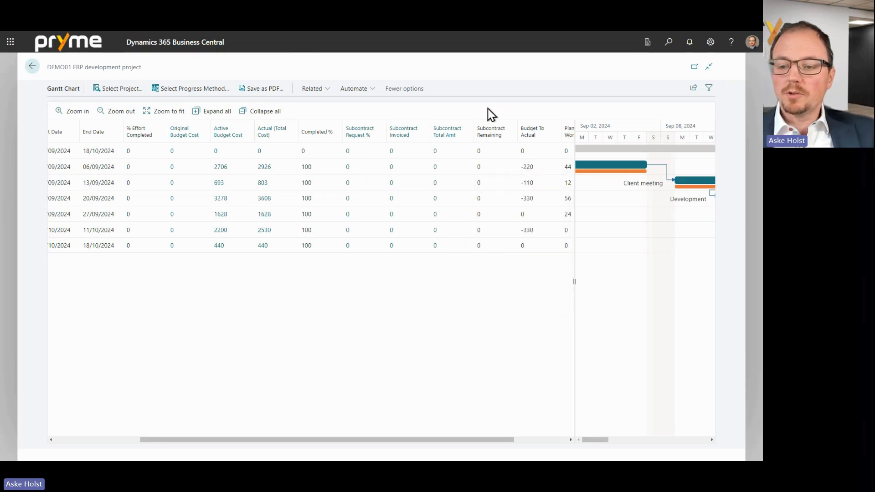
mouse_move(249, 251)
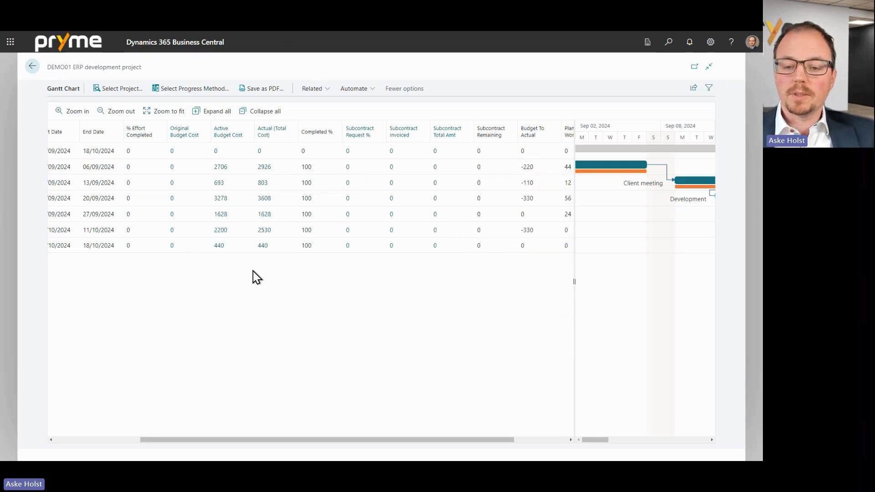
Step: View the budget entries behind the Specification task's Active Budget Cost, and close the list
mouse_move(238, 187)
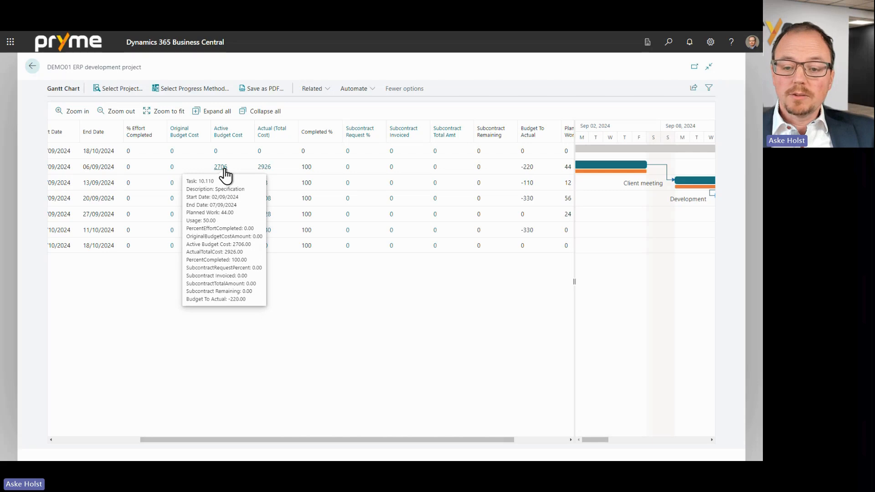
left_click(225, 172)
left_click(223, 168)
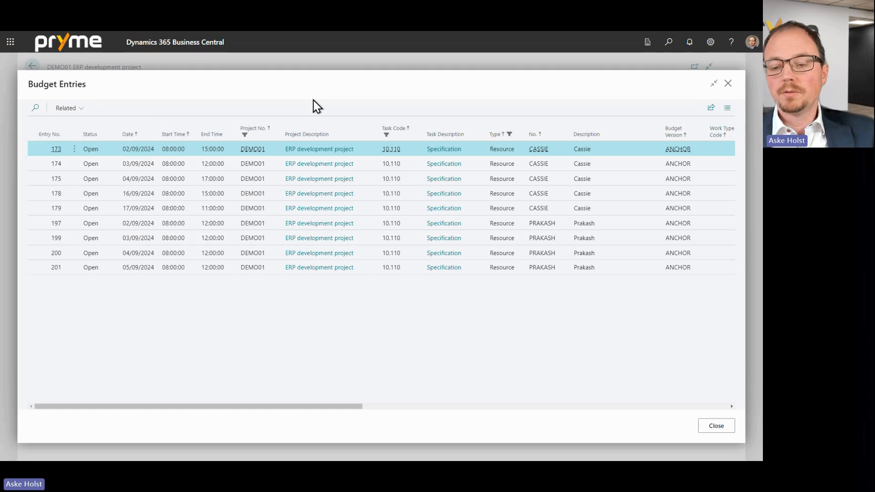
left_click(729, 84)
Step: Narrow the Gantt task table to its Task and Description columns so the timeline fills the page
left_click_drag(574, 282, 154, 265)
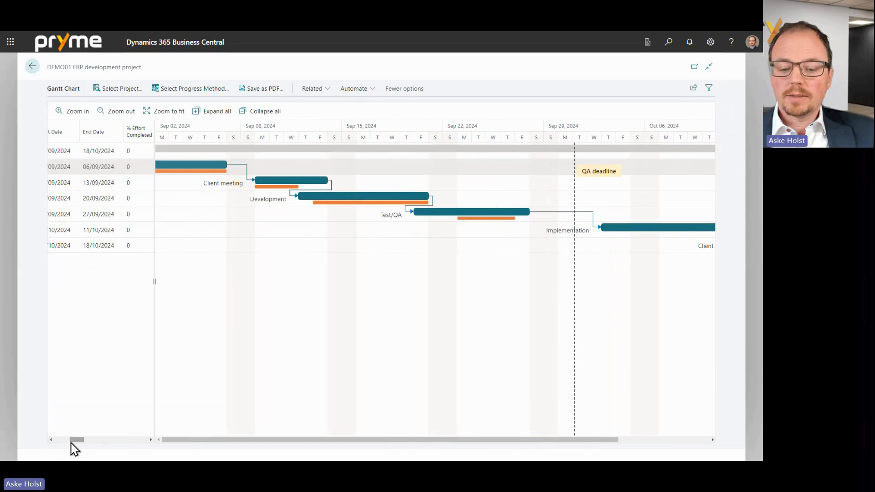
left_click_drag(73, 440, 56, 441)
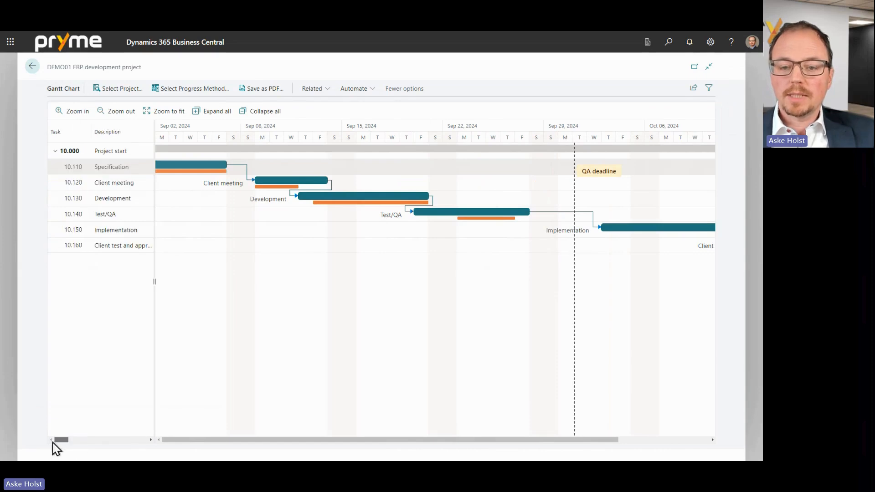
Step: Save the Gantt chart as a landscape A4 PDF fitted to 1 page wide, and close the exported file
left_click(265, 91)
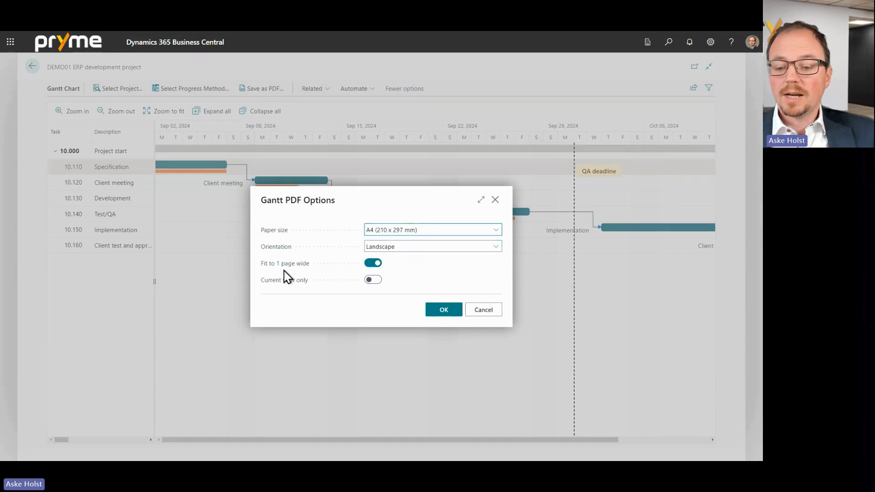
mouse_move(279, 271)
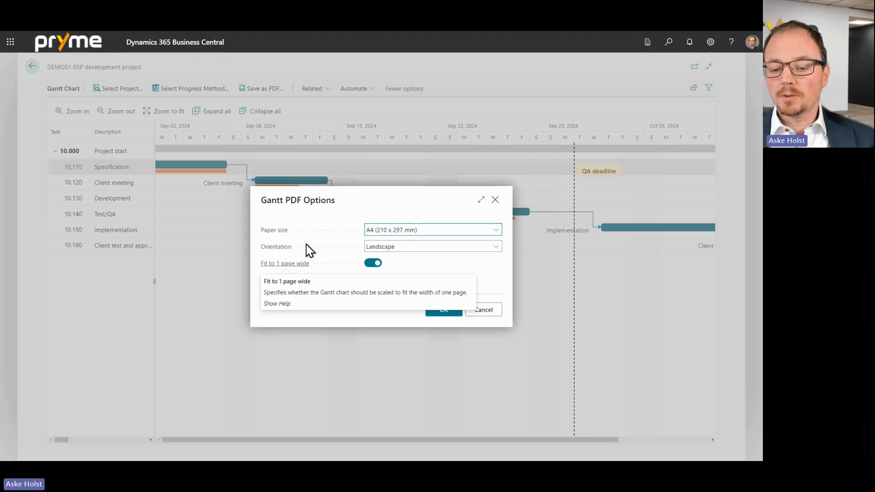
left_click(444, 310)
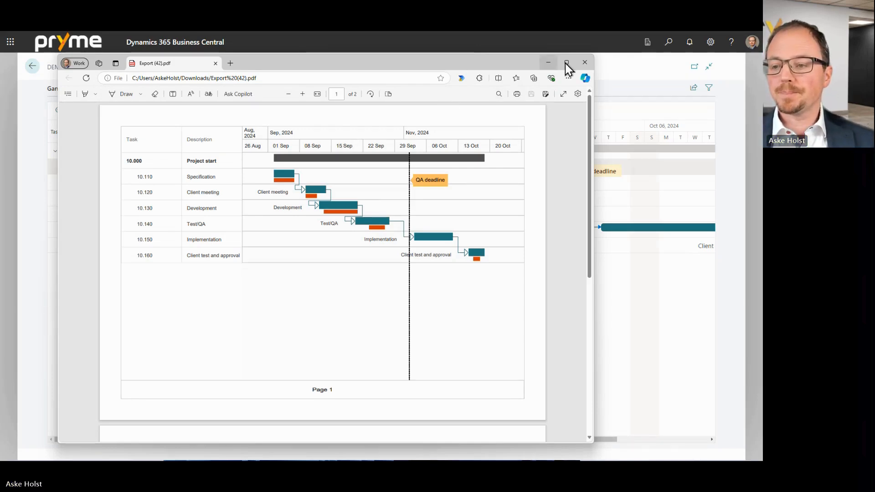
left_click(584, 63)
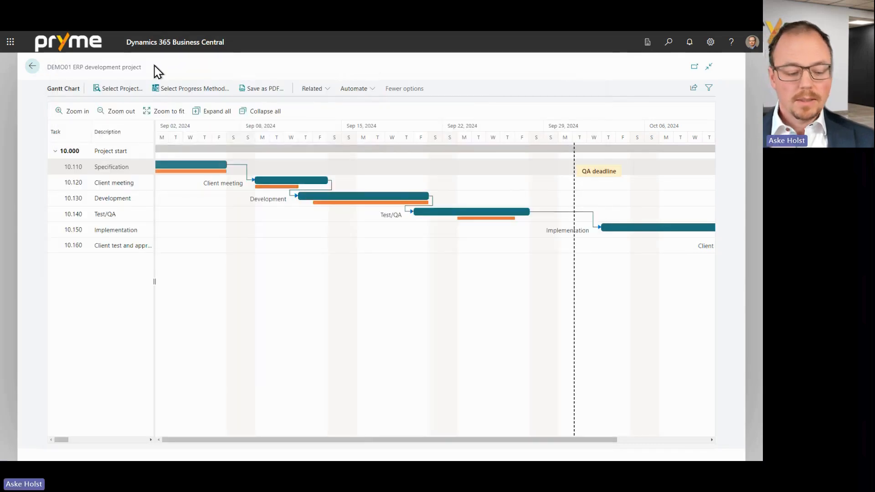
key("alt+Tab")
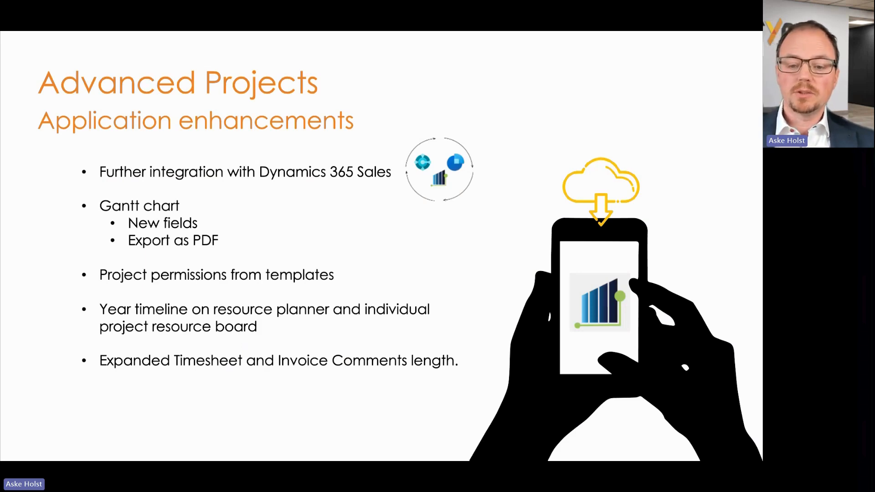
key("alt+Tab")
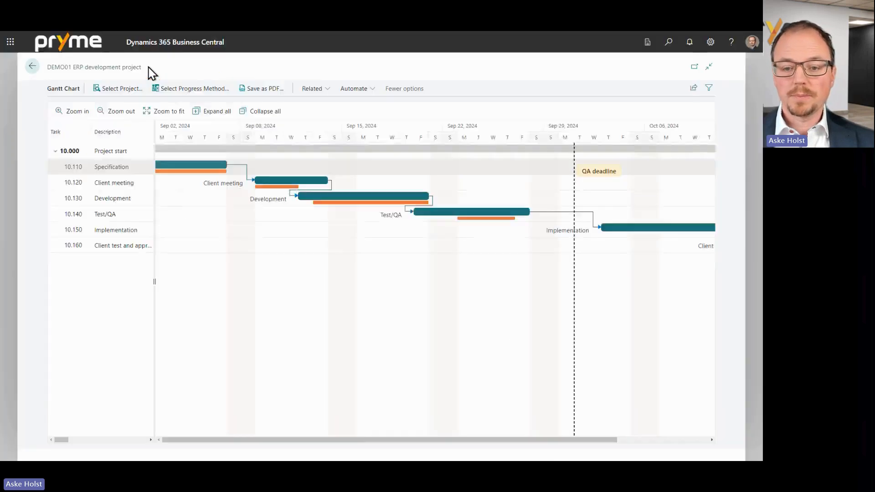
Step: Leave the Gantt chart, look through the Project Permissions list for all projects, and return to the role centre
left_click(32, 69)
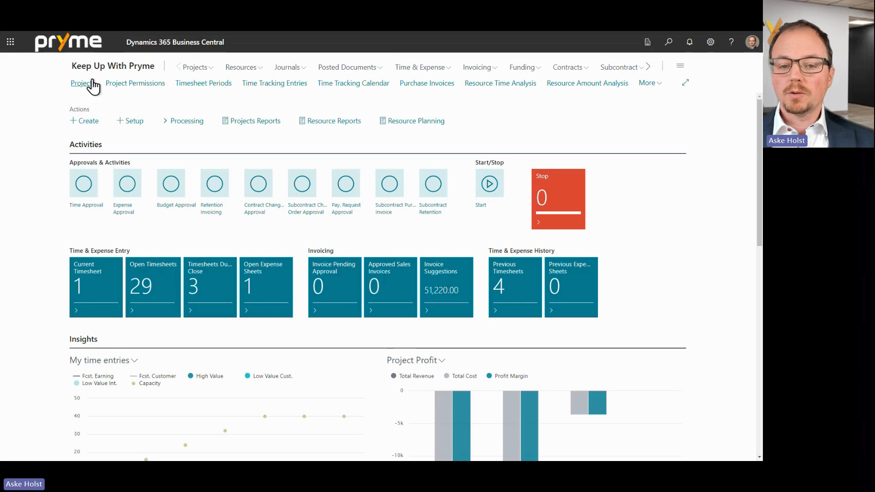
left_click(133, 85)
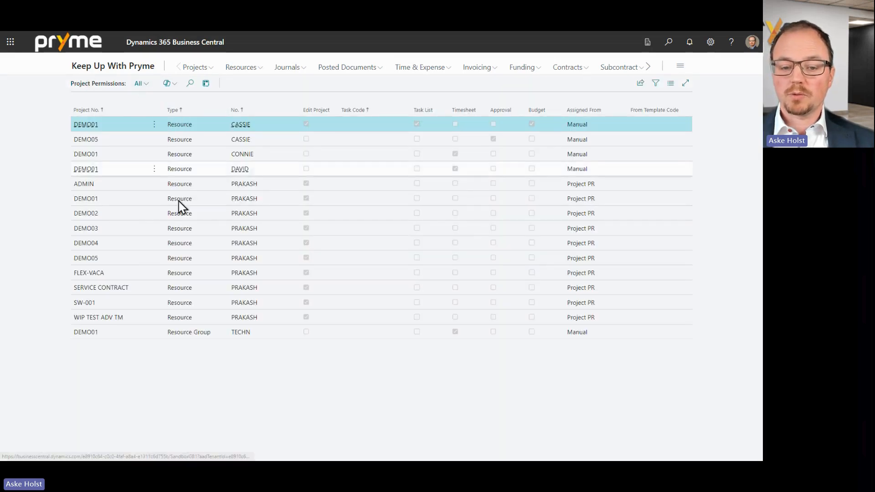
left_click(124, 76)
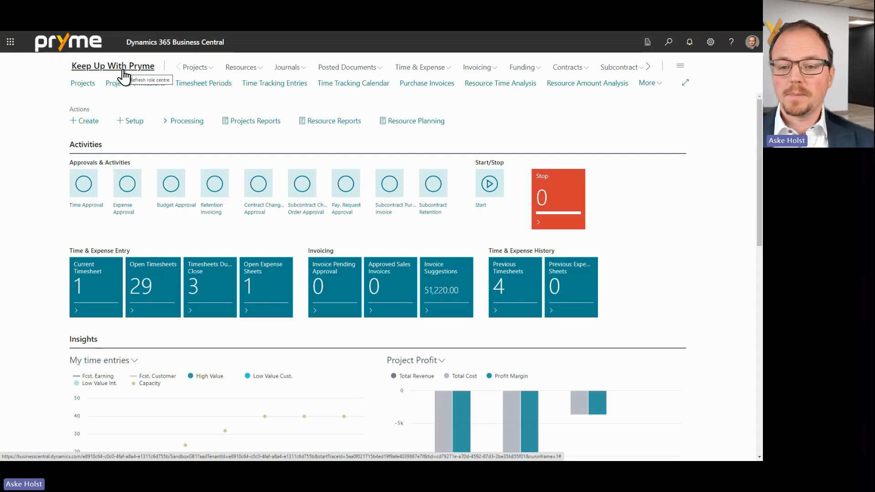
Step: Review the Project Permission List from the resource card of the first resource, and return to the Resources list
left_click(246, 69)
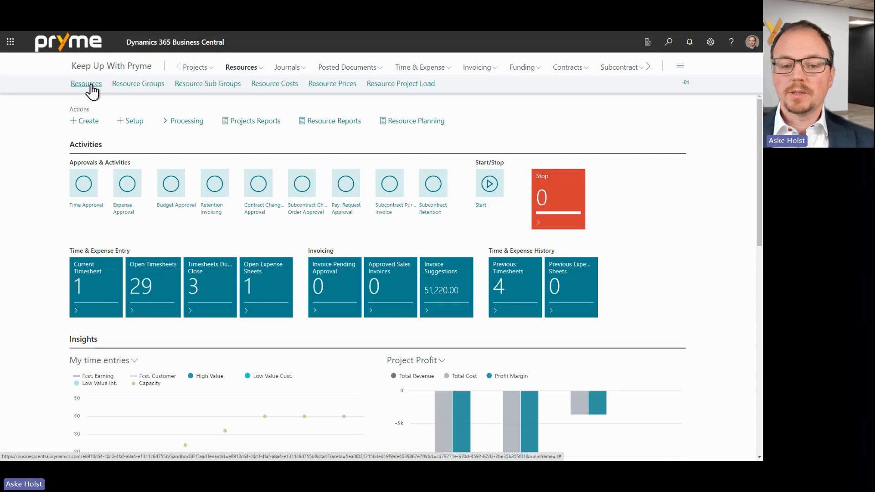
left_click(86, 84)
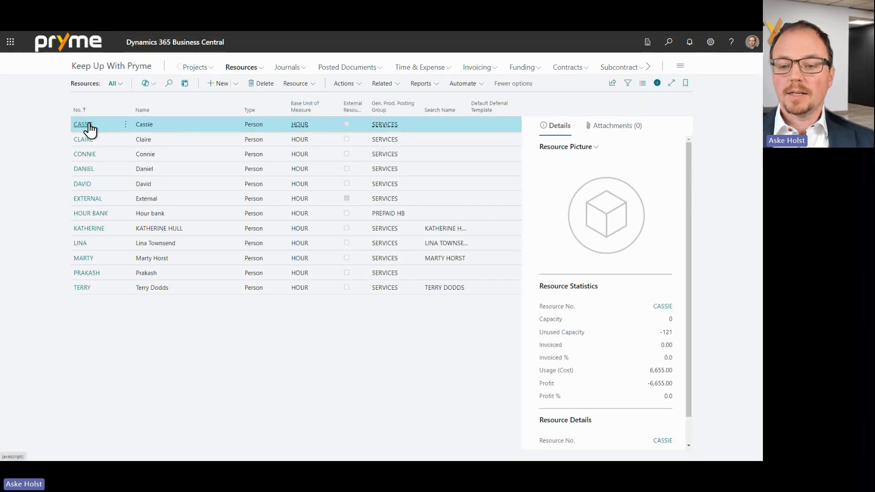
left_click(89, 125)
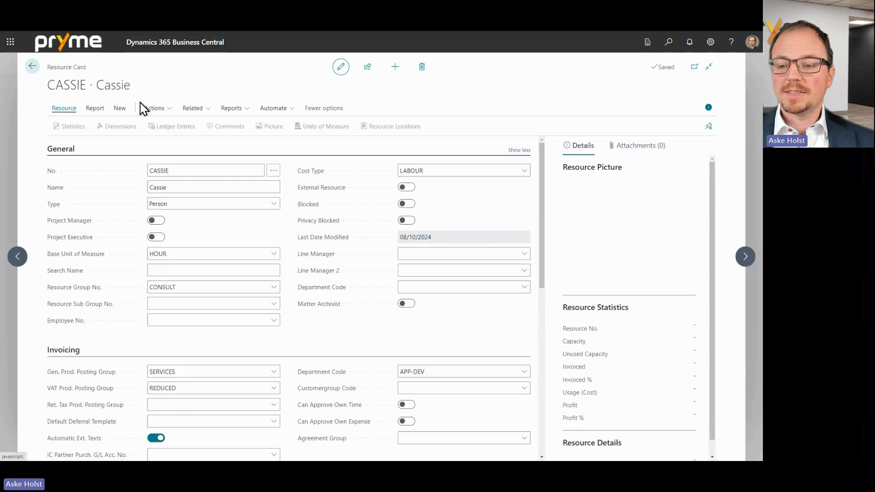
left_click(200, 109)
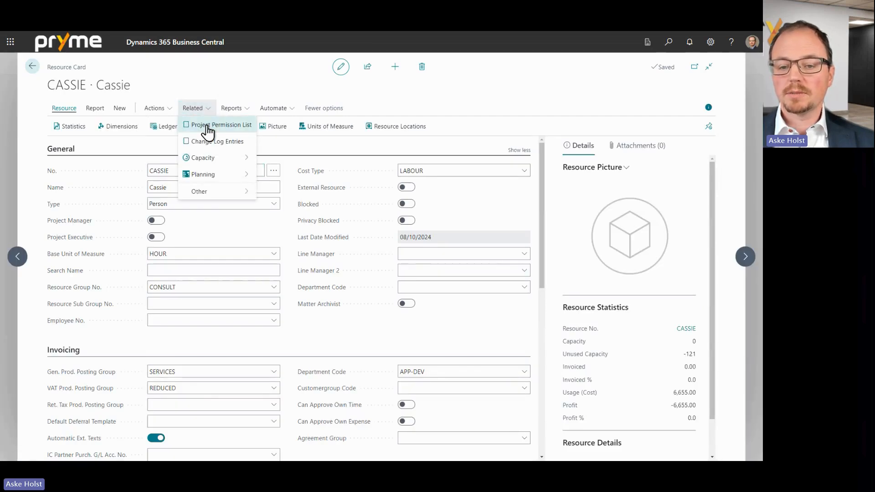
left_click(207, 128)
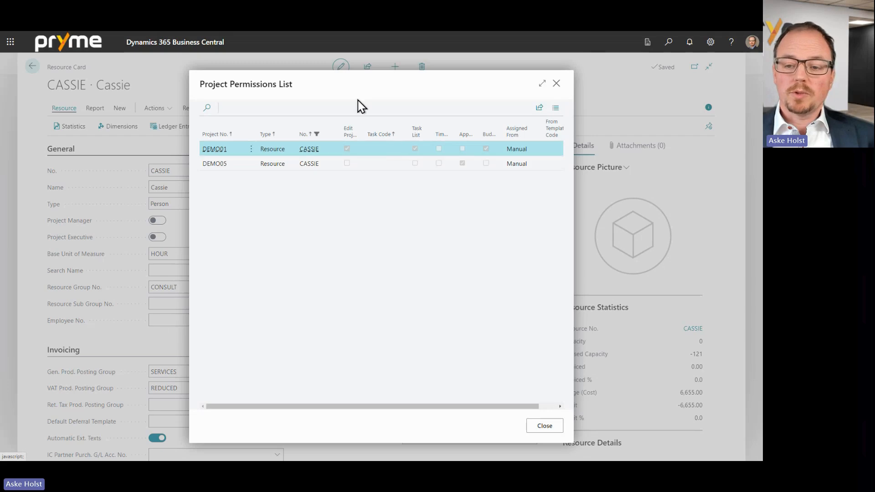
left_click(557, 83)
left_click(33, 67)
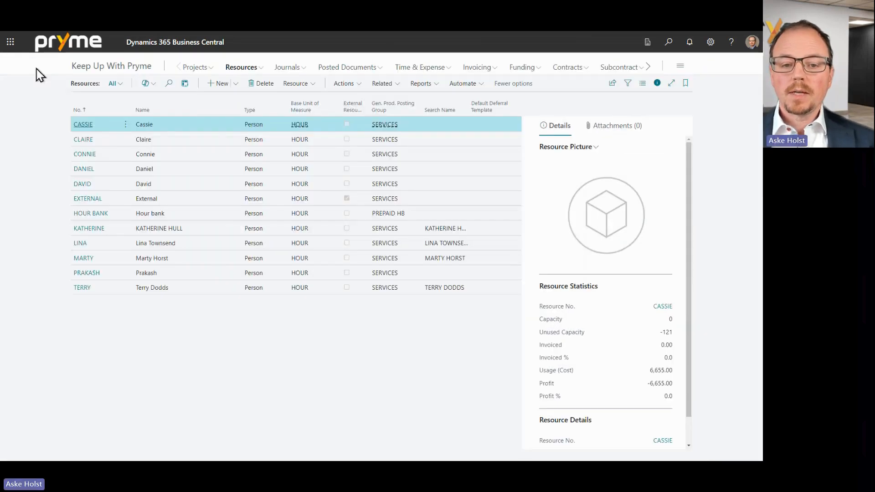
Step: Open the permissions of project DEMO02, the ERP implementation project, from the Projects list
left_click(201, 69)
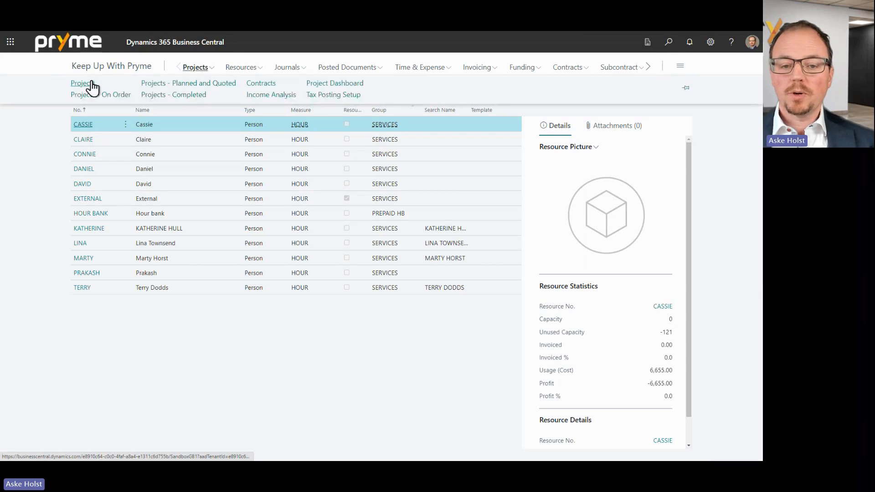
left_click(81, 83)
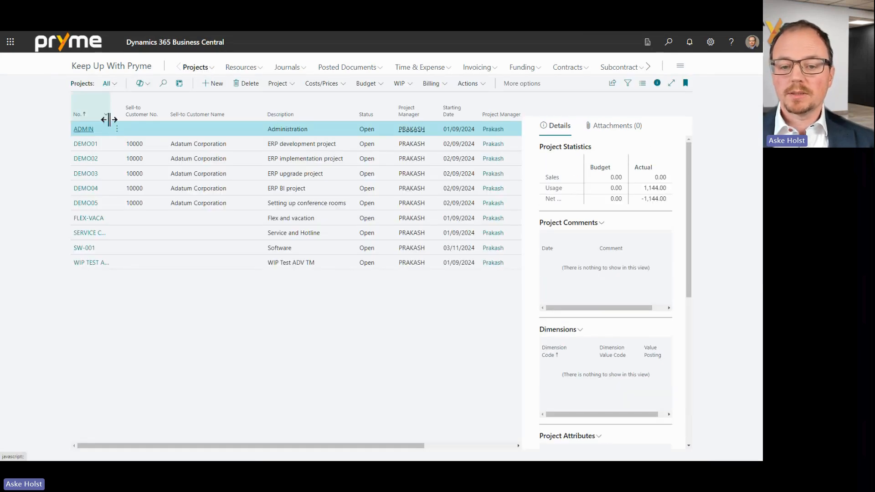
left_click(238, 158)
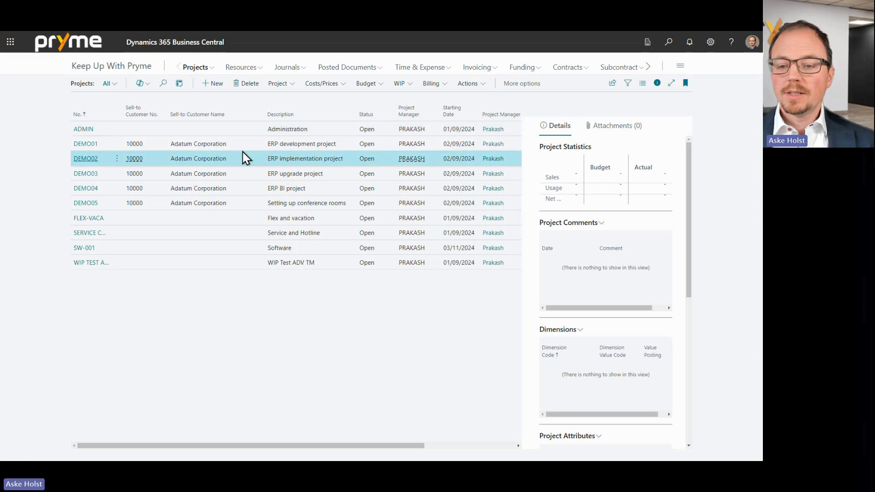
left_click(288, 92)
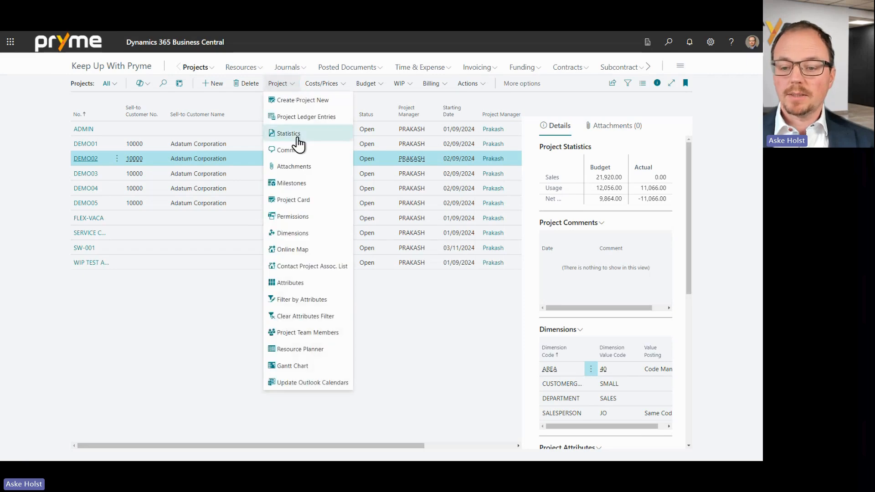
left_click(301, 219)
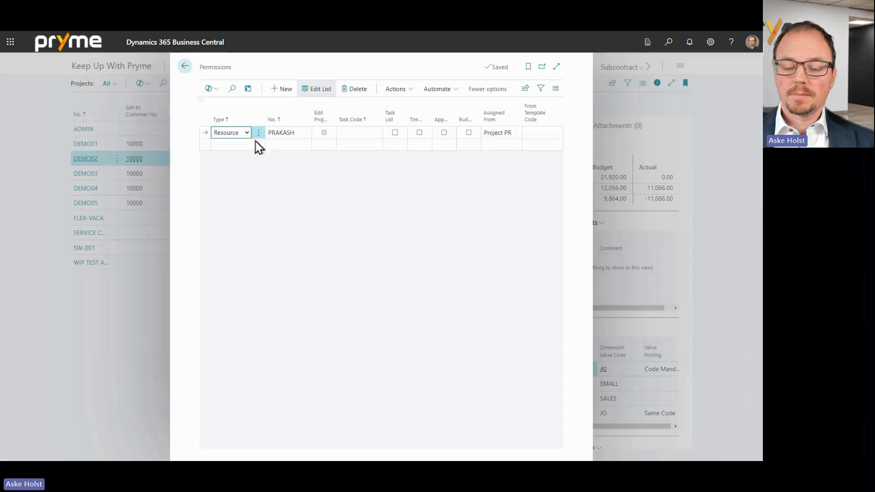
Step: Copy the resources of department APP-DEV into the DEMO02 permissions with Timesheet enabled, and close the permissions
left_click(408, 91)
mouse_move(368, 107)
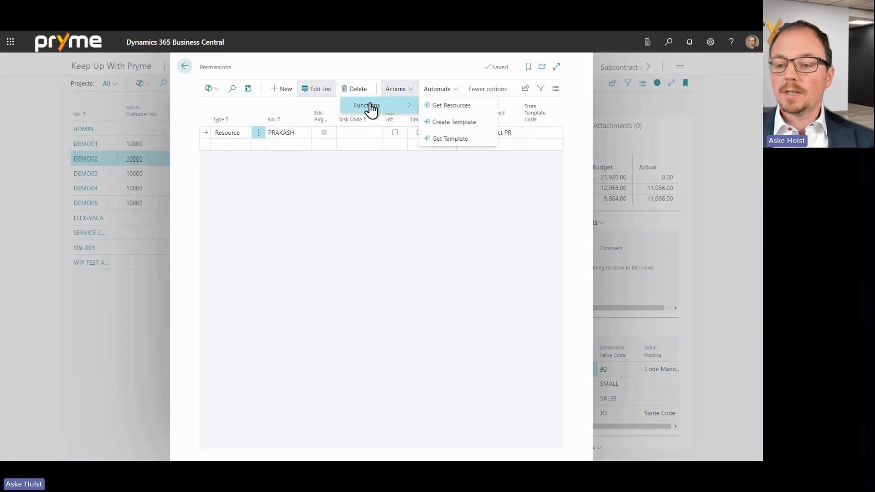
left_click(444, 111)
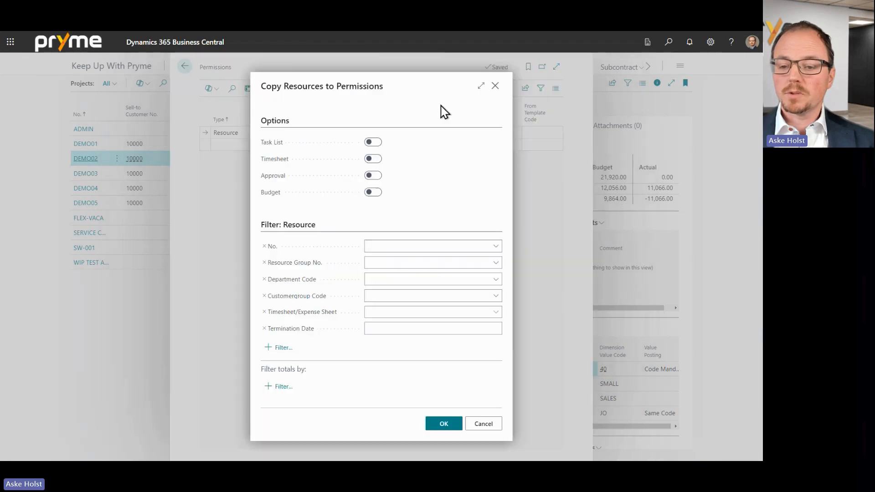
left_click(373, 160)
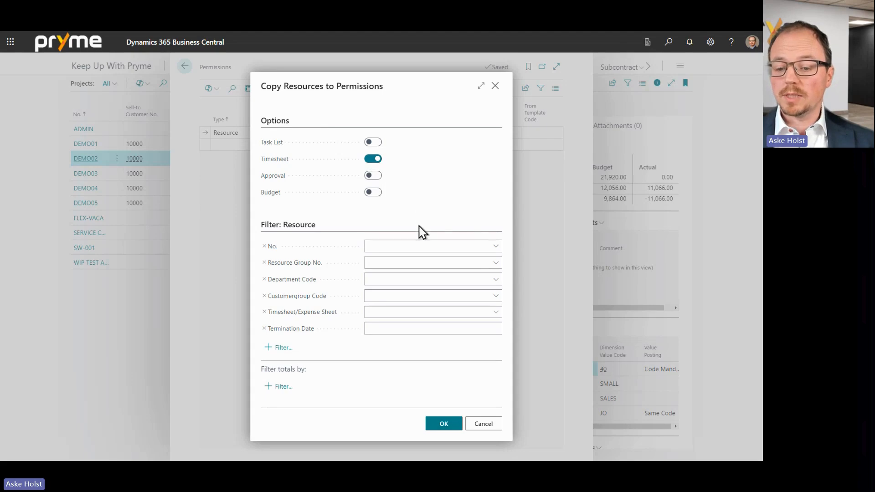
left_click(496, 280)
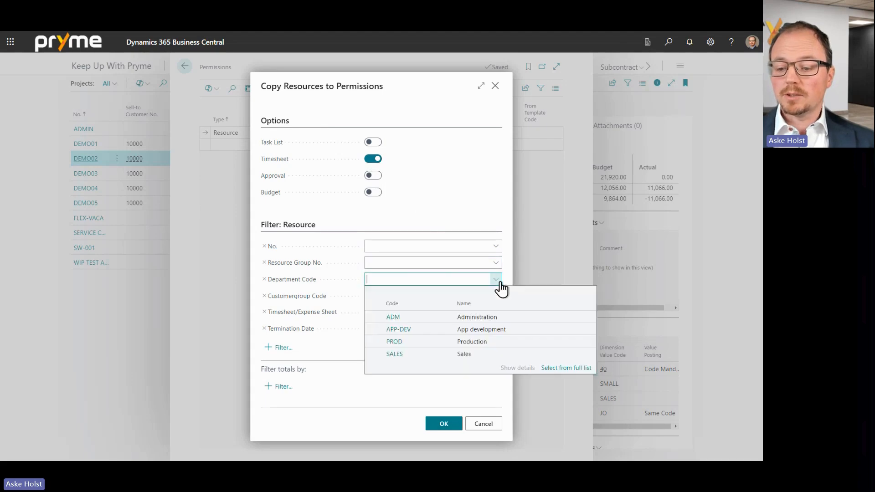
left_click(398, 332)
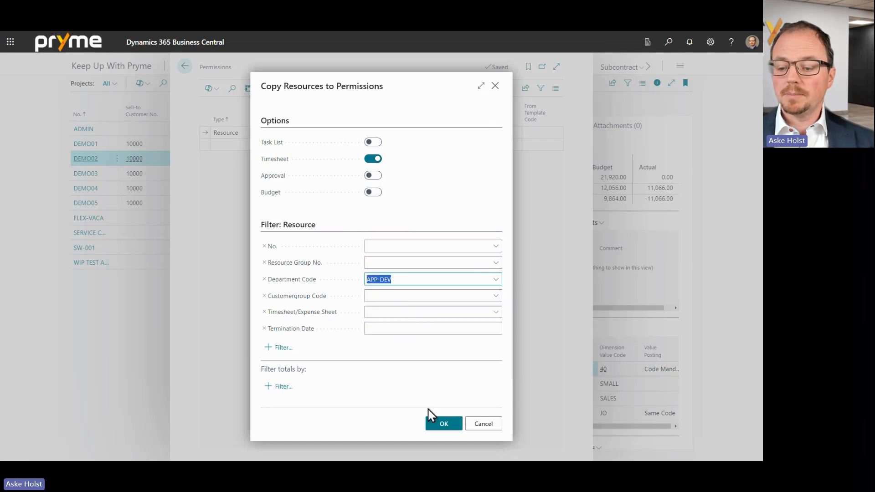
left_click(439, 424)
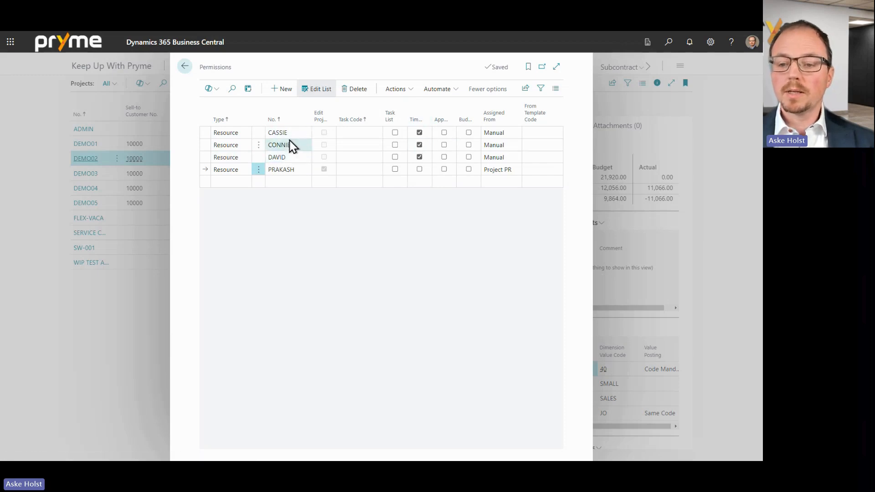
left_click(183, 67)
Step: Review the project template card of DEMO01 from the role centre's template setup, and return to the role centre
left_click(116, 68)
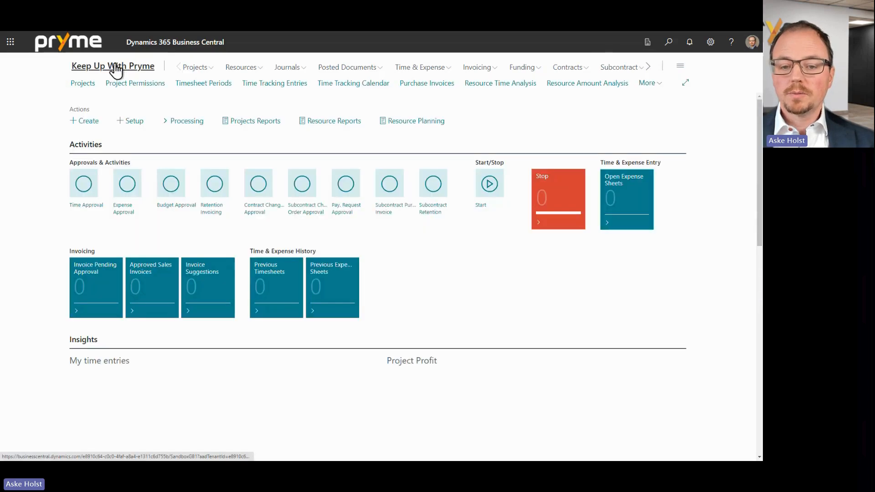
left_click(139, 120)
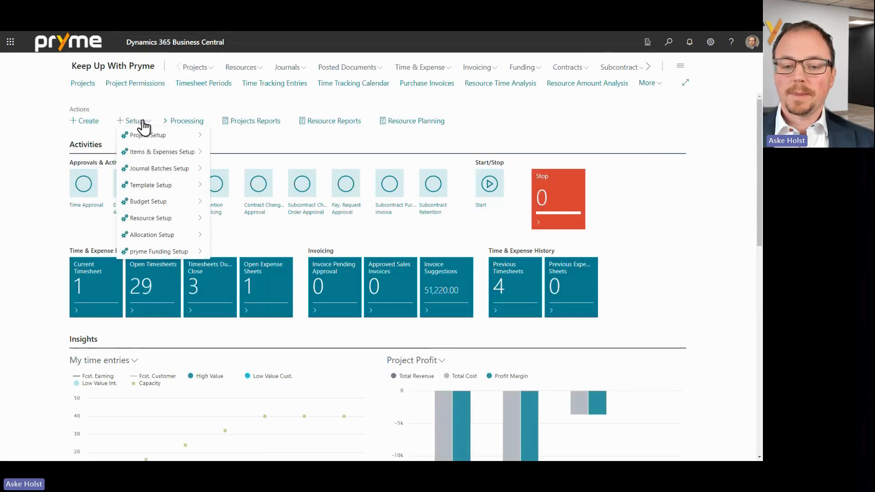
mouse_move(165, 194)
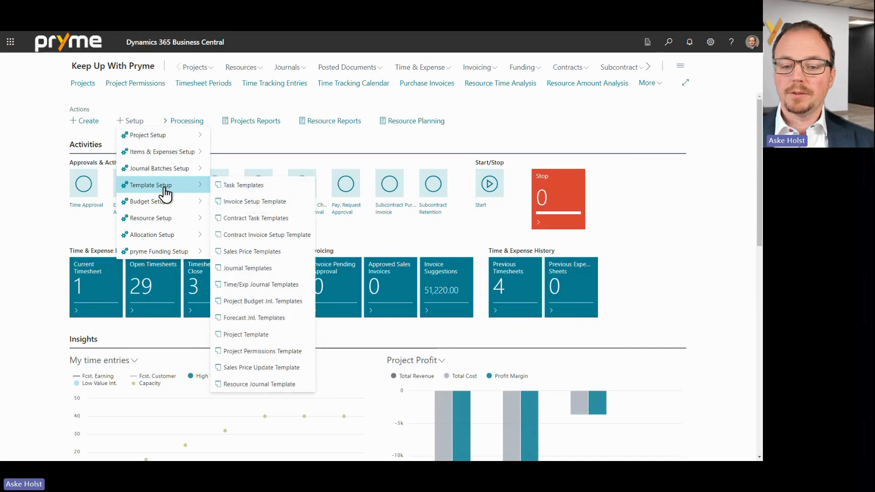
left_click(262, 339)
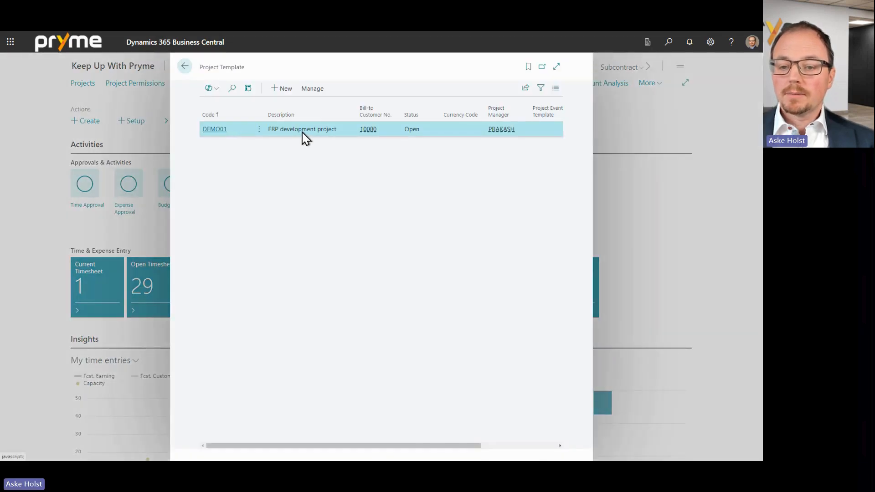
left_click(314, 90)
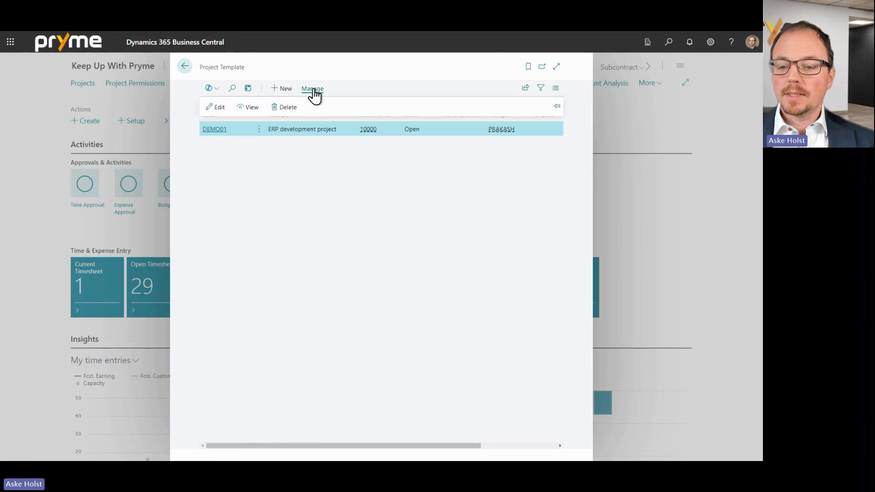
left_click(225, 109)
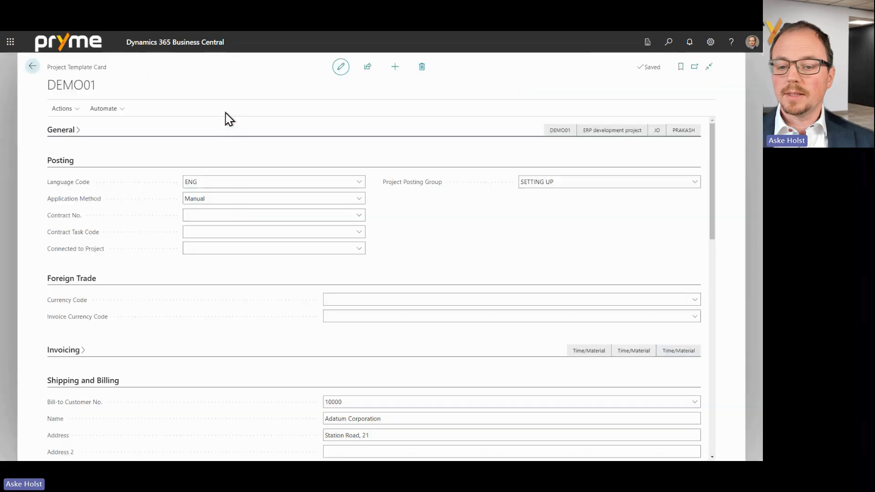
left_click(31, 67)
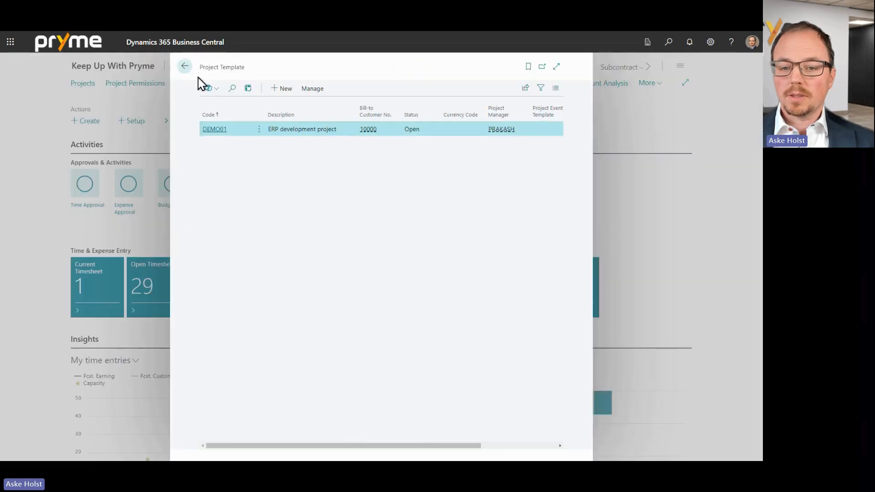
left_click(184, 69)
Step: Review the template lines of project permission template TEAM1, and return to the role centre
left_click(133, 121)
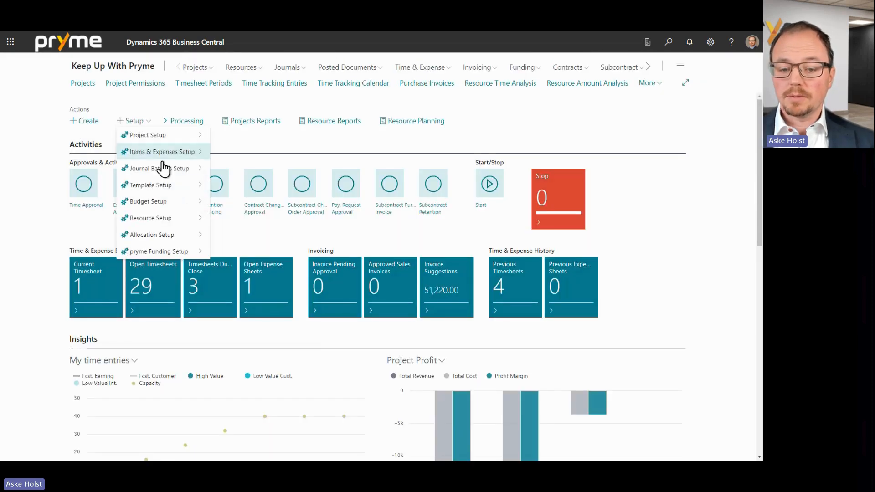
mouse_move(175, 191)
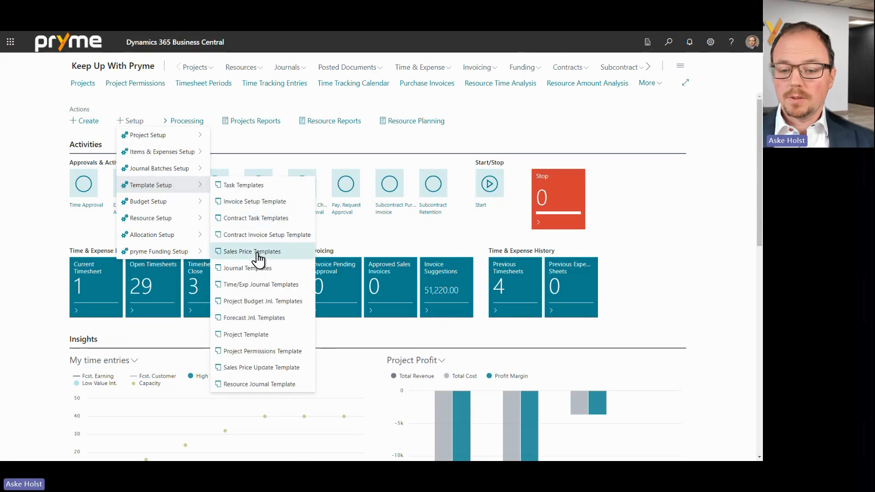
left_click(275, 354)
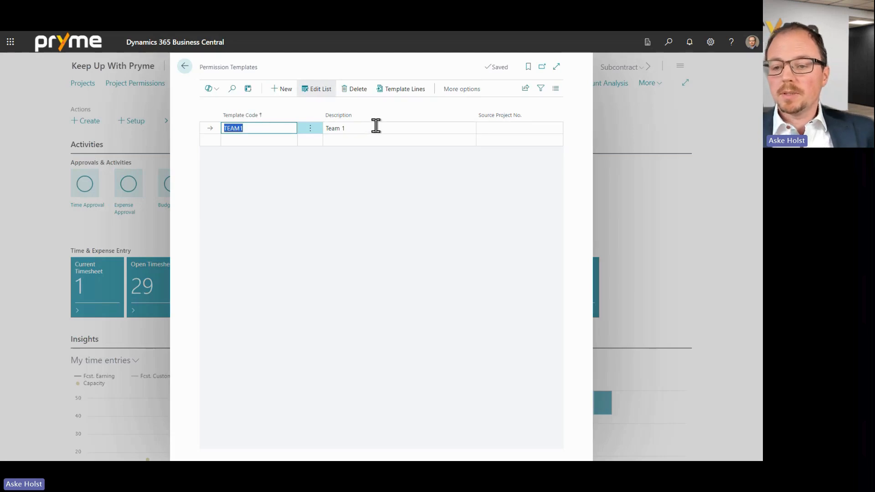
left_click(387, 96)
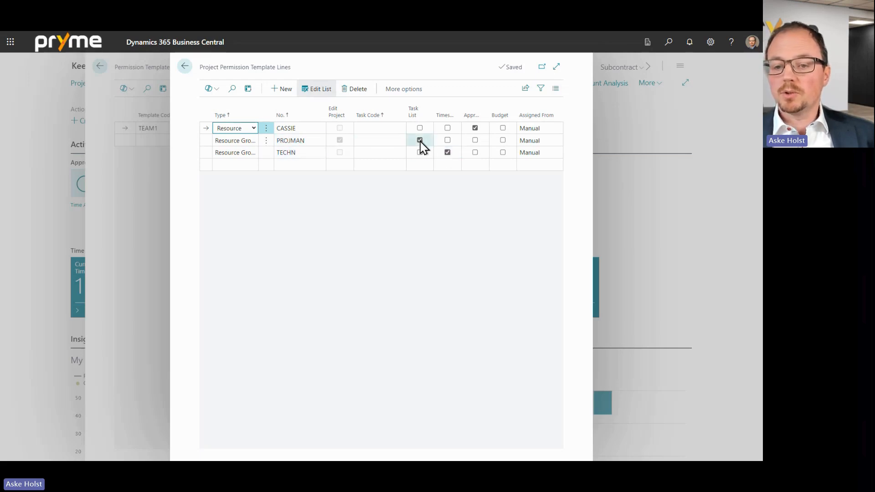
left_click(184, 67)
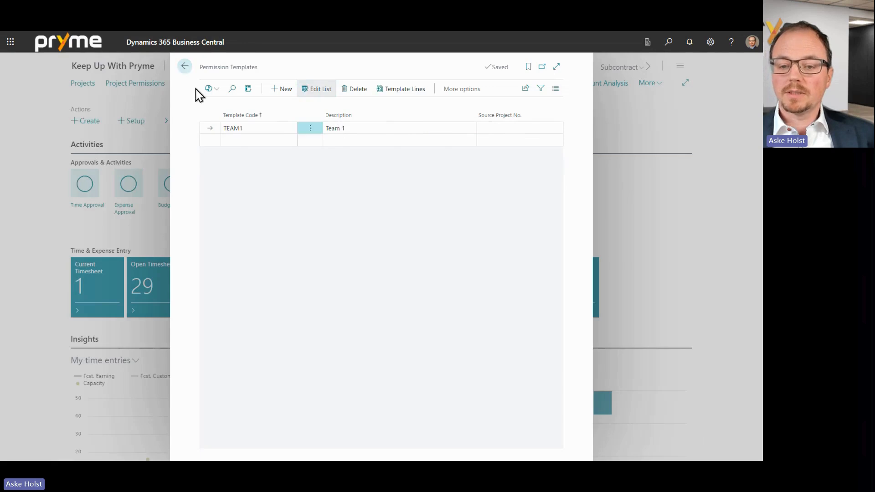
left_click(185, 69)
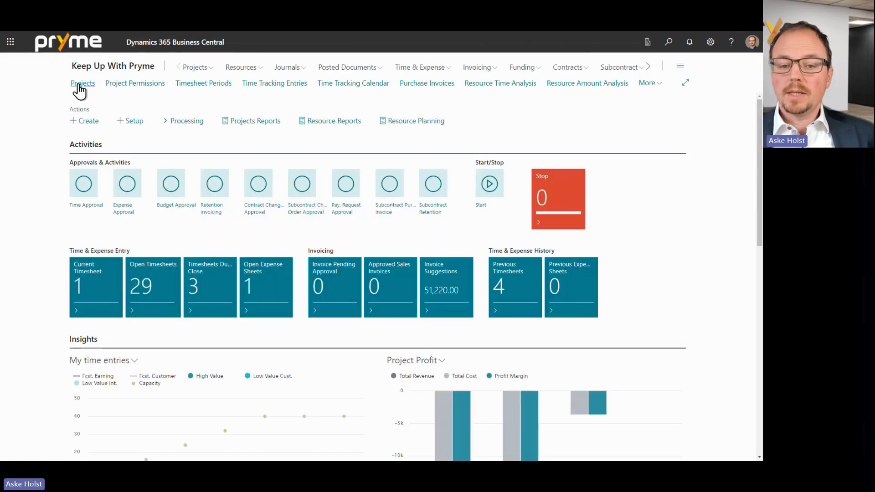
Step: Check the permissions of project DEMO02, and return to the Projects list
left_click(80, 85)
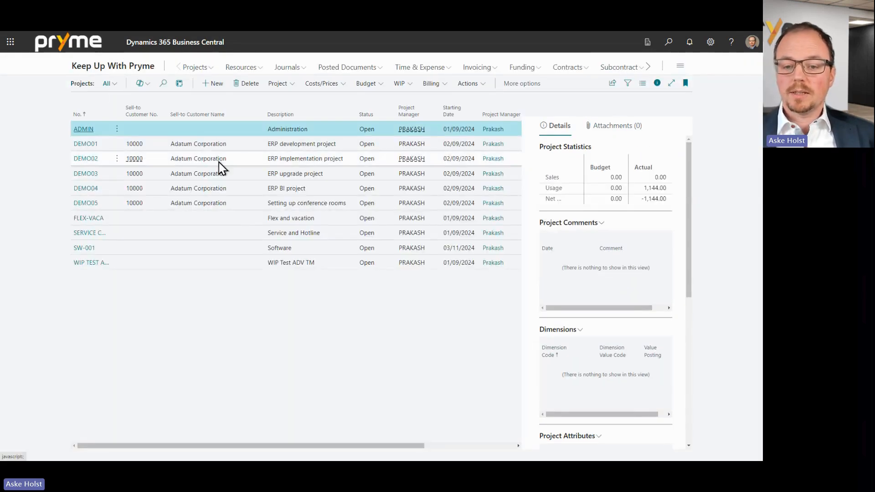
left_click(246, 163)
left_click(282, 86)
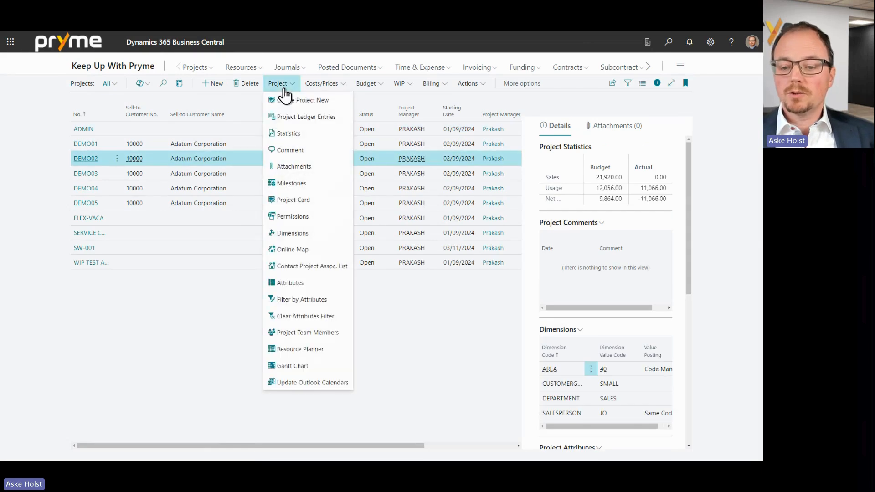
left_click(289, 217)
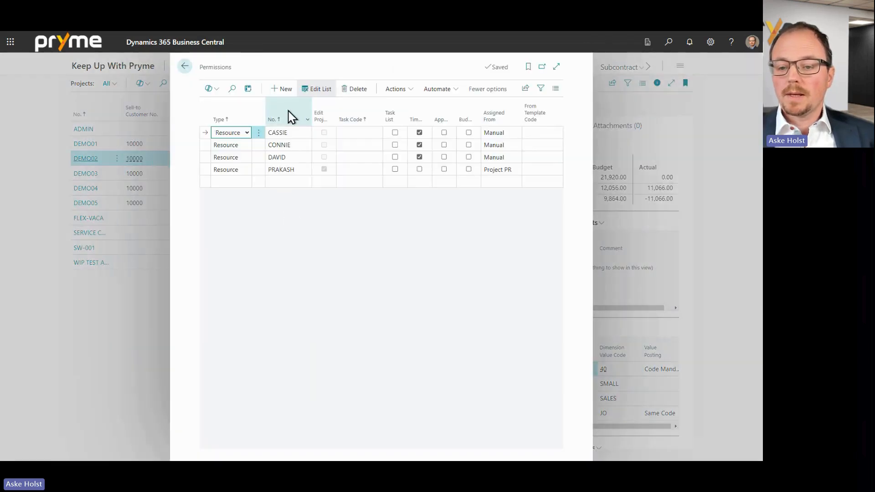
left_click(185, 67)
Step: Fill the permissions of project DEMO03 from permission template TEAM1, and return to the Projects list
left_click(162, 178)
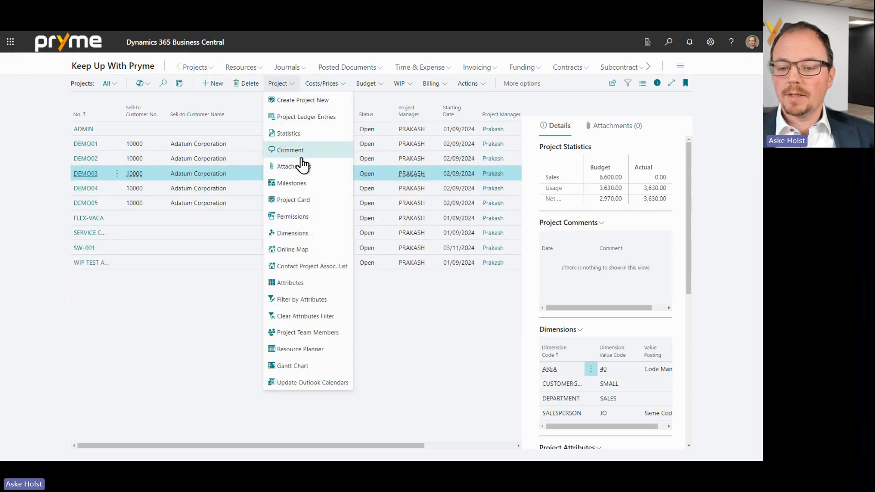
left_click(301, 215)
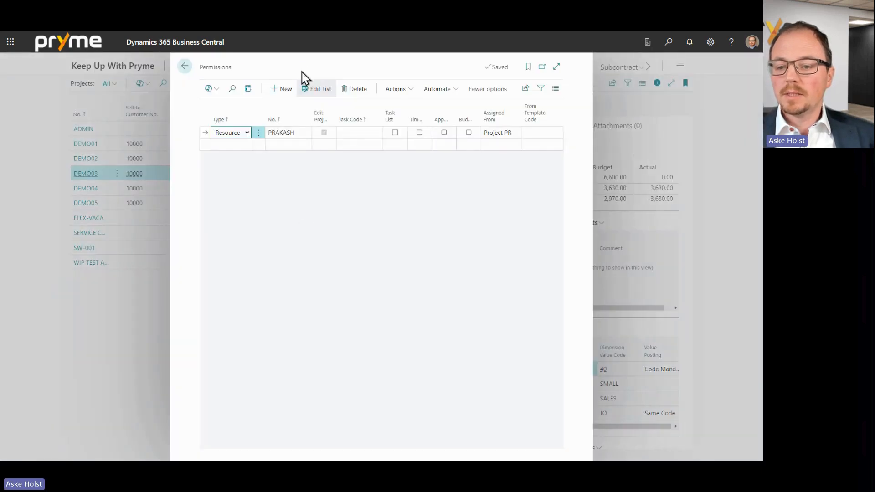
left_click(396, 90)
mouse_move(371, 107)
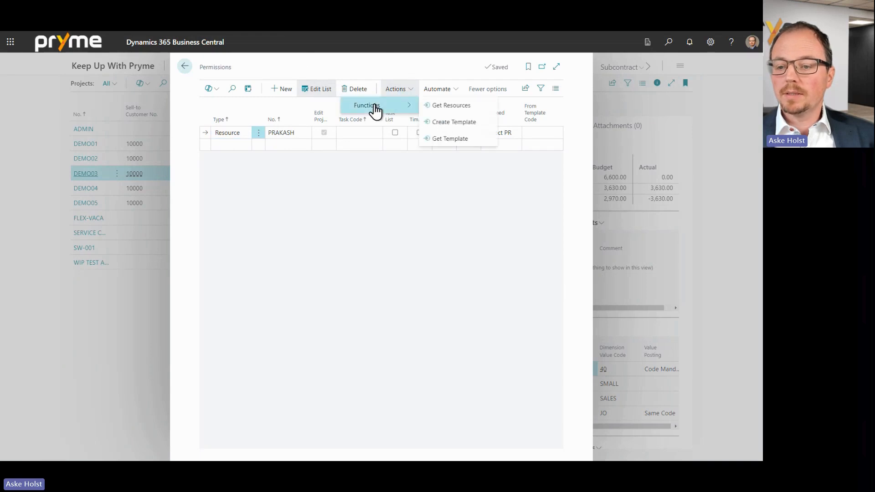
left_click(449, 138)
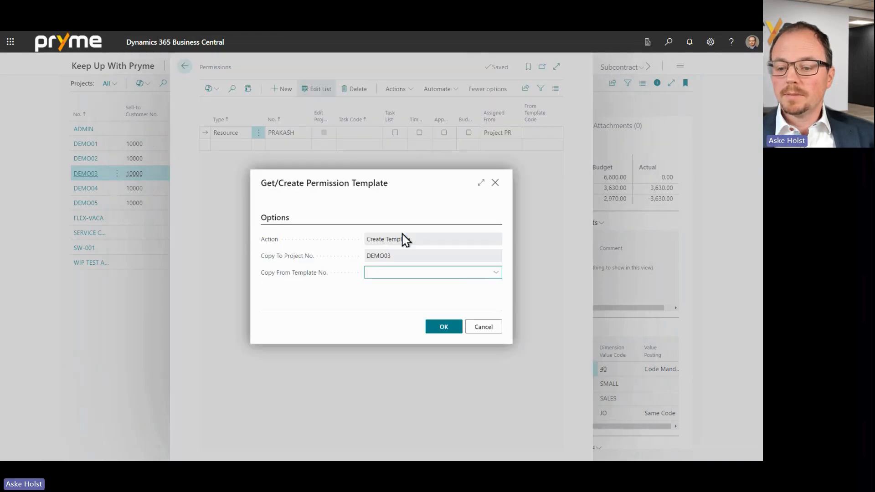
left_click(496, 272)
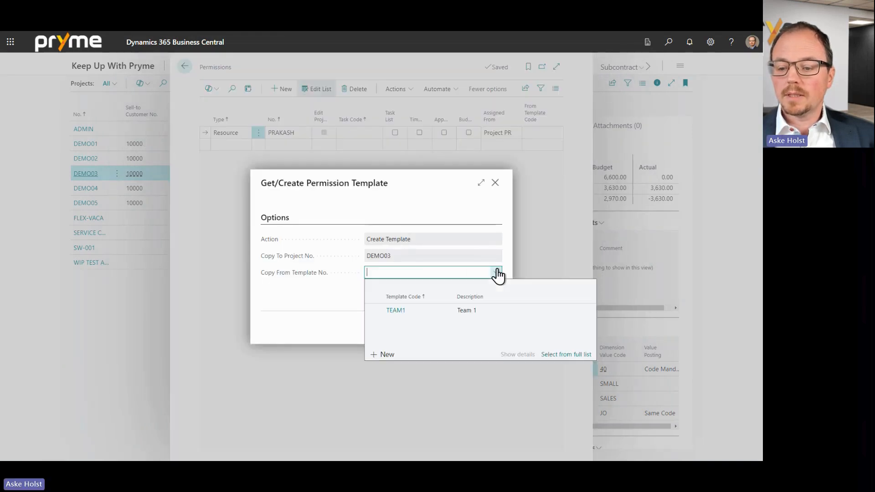
left_click(406, 310)
left_click(444, 328)
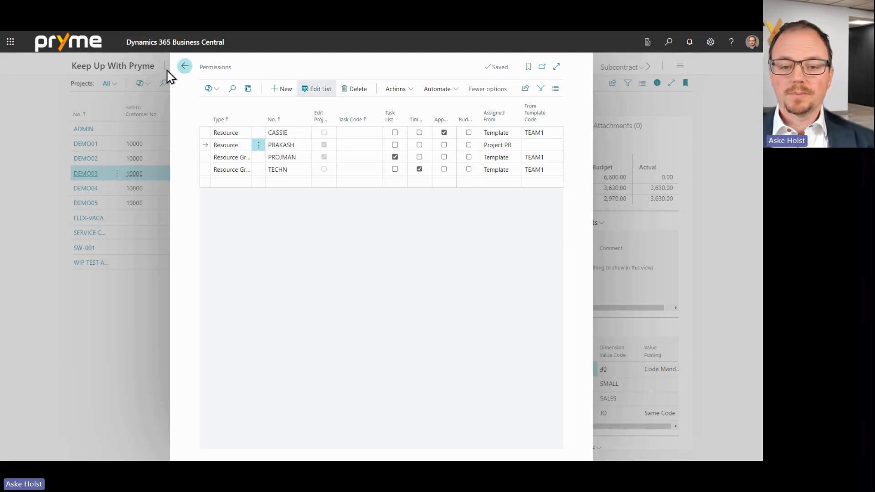
left_click(185, 66)
key("alt+Tab")
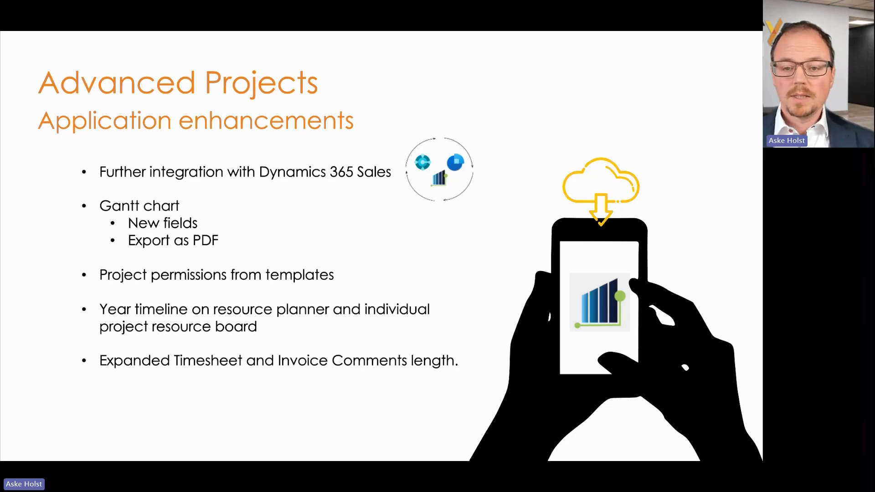
key("alt+Tab")
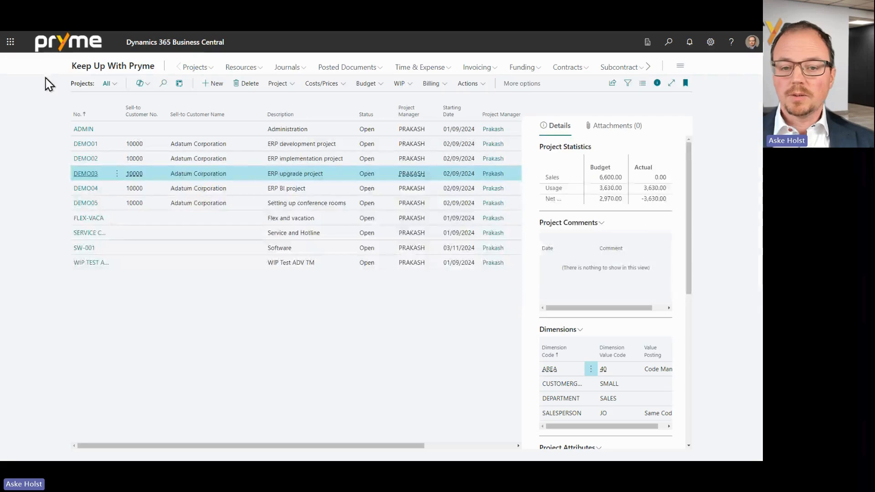
Step: Return to the role centre and open the Resource Board from the resource planning actions
left_click(110, 71)
left_click(402, 122)
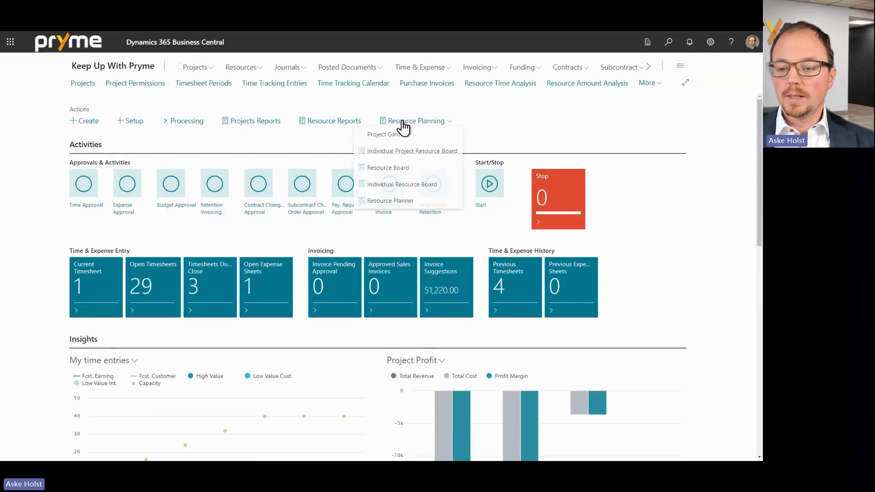
left_click(386, 170)
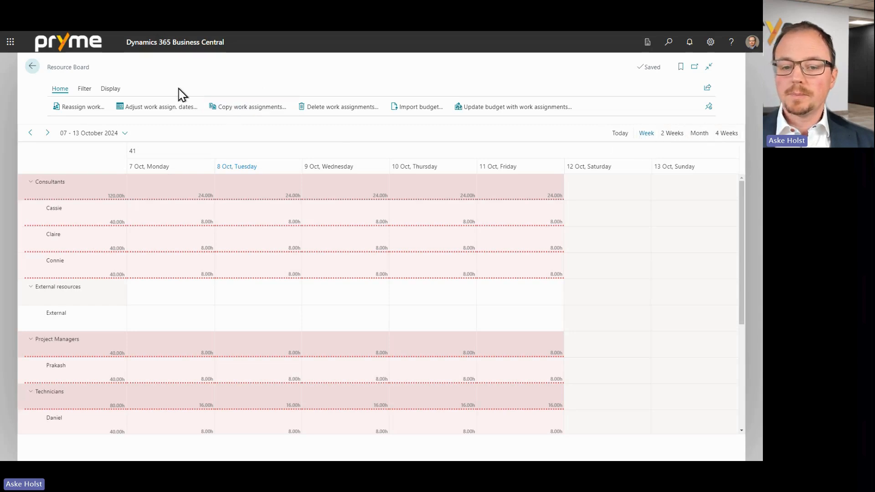
Step: Open the timelines of the Resource Board's DEFAULT view template
left_click(111, 90)
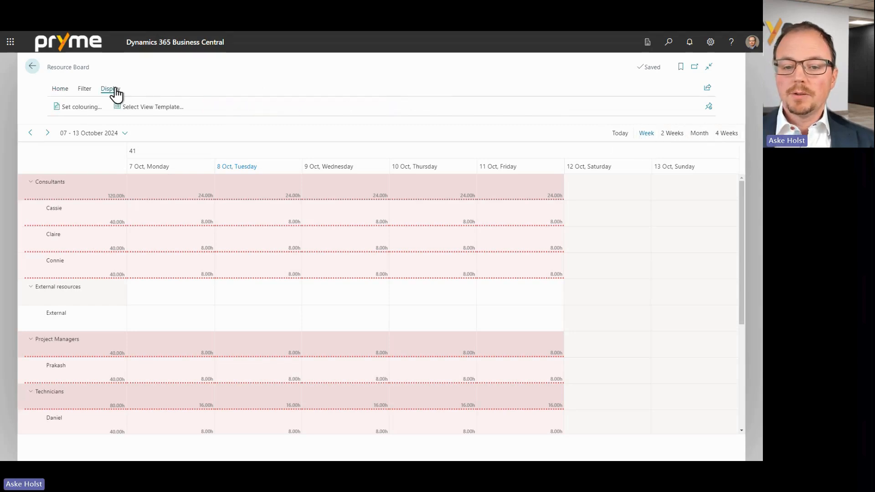
left_click(153, 110)
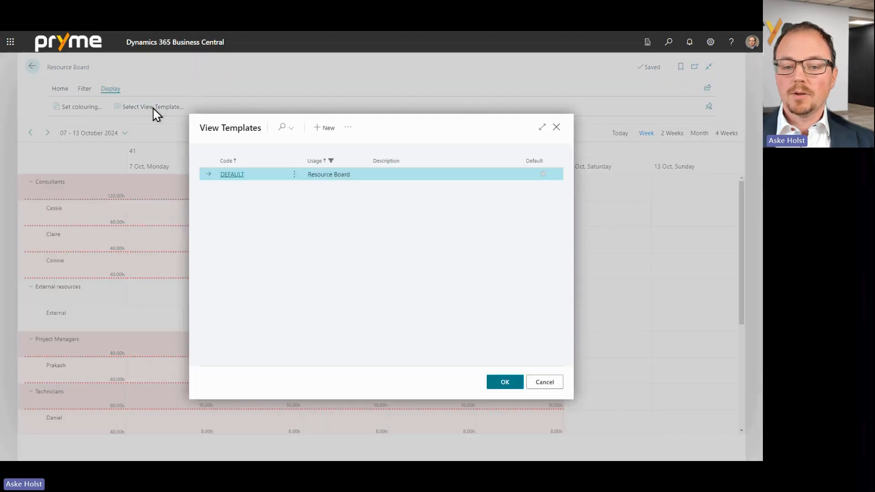
left_click(352, 135)
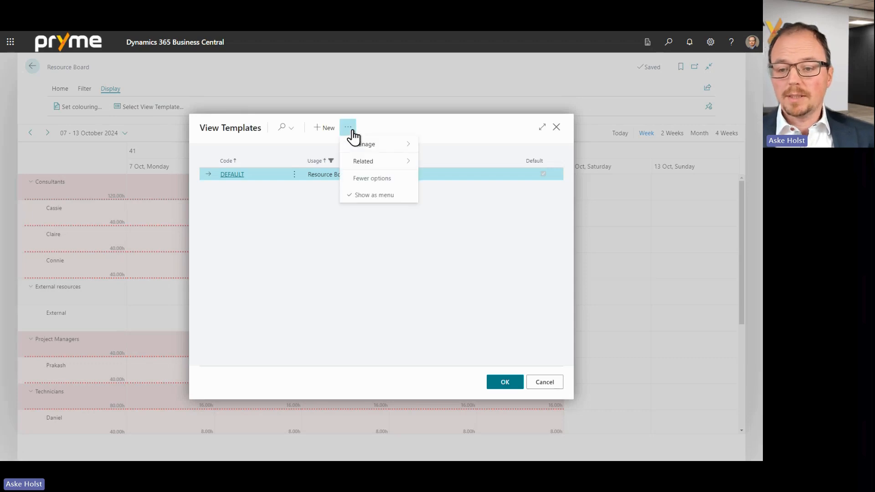
mouse_move(379, 162)
mouse_move(412, 167)
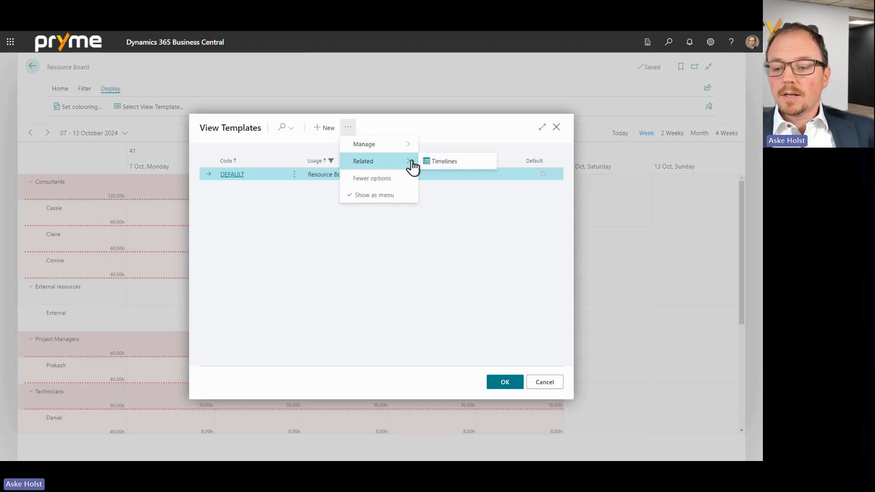
left_click(451, 164)
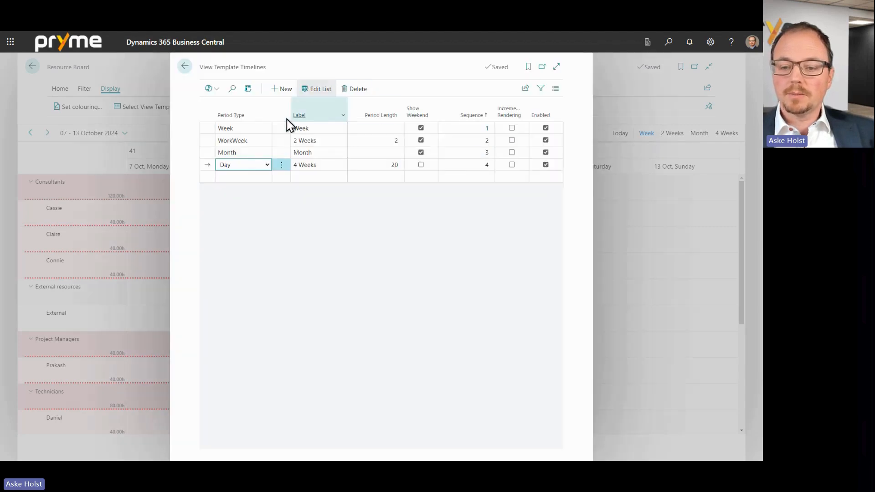
Step: Add a timeline with period type Year and label Year to the view template
left_click(237, 182)
left_click(238, 181)
left_click(236, 233)
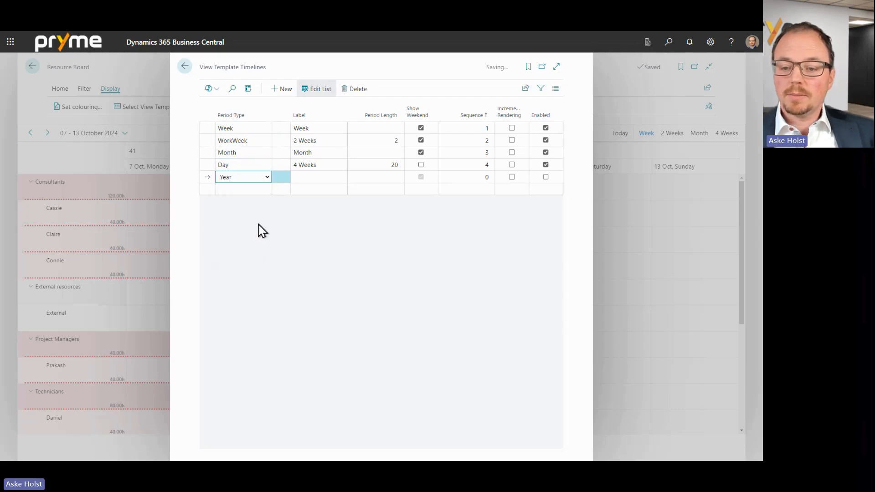
left_click(318, 178)
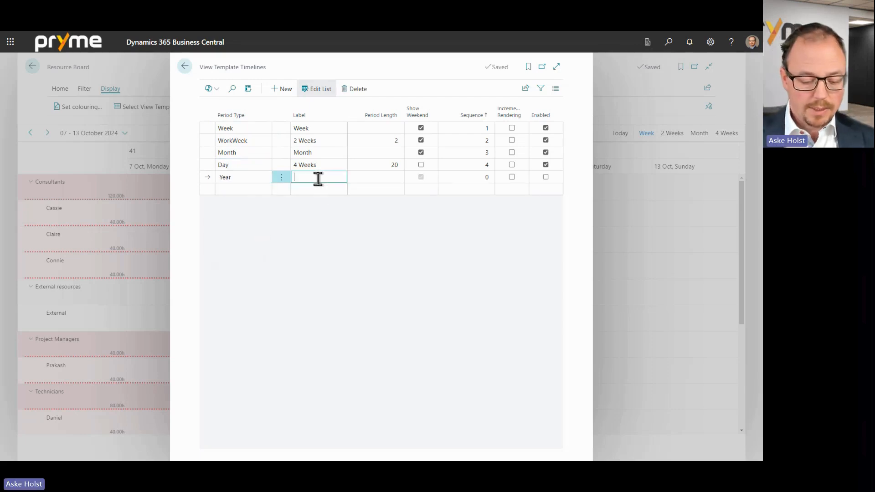
type("Year")
key("Tab")
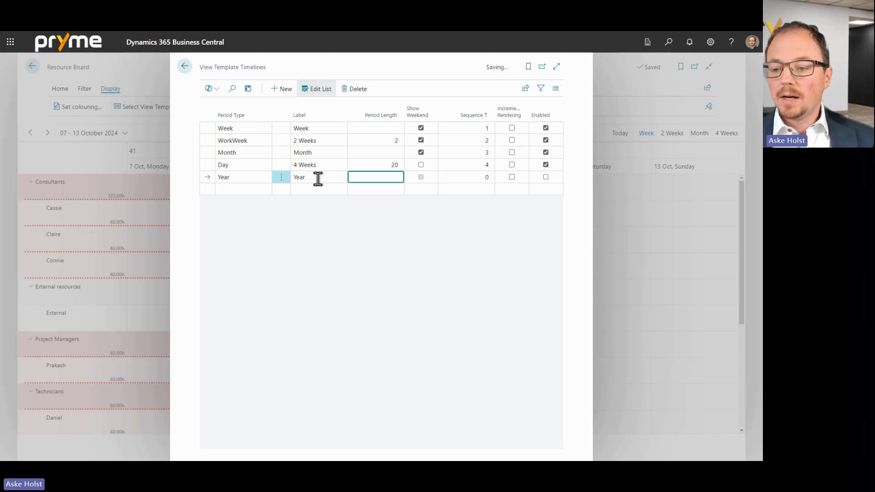
Step: Enable the Year timeline with sequence 5, and apply the DEFAULT view template to the Resource Board
left_click(546, 177)
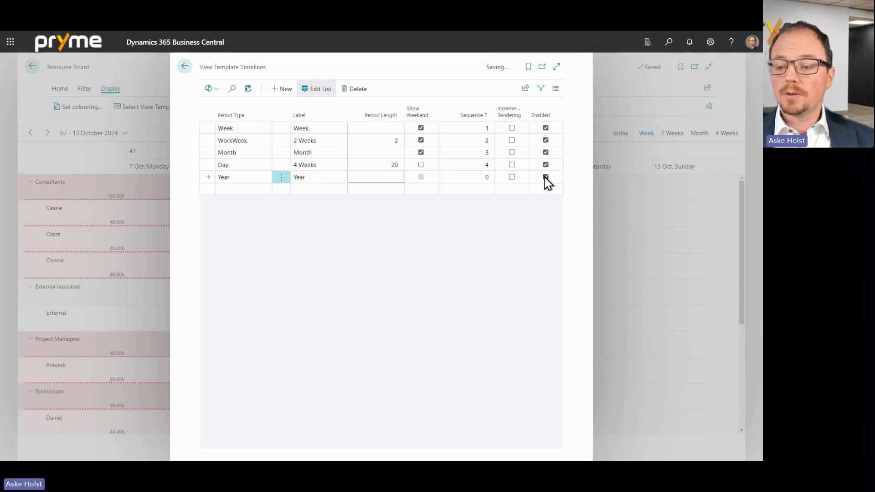
left_click(474, 179)
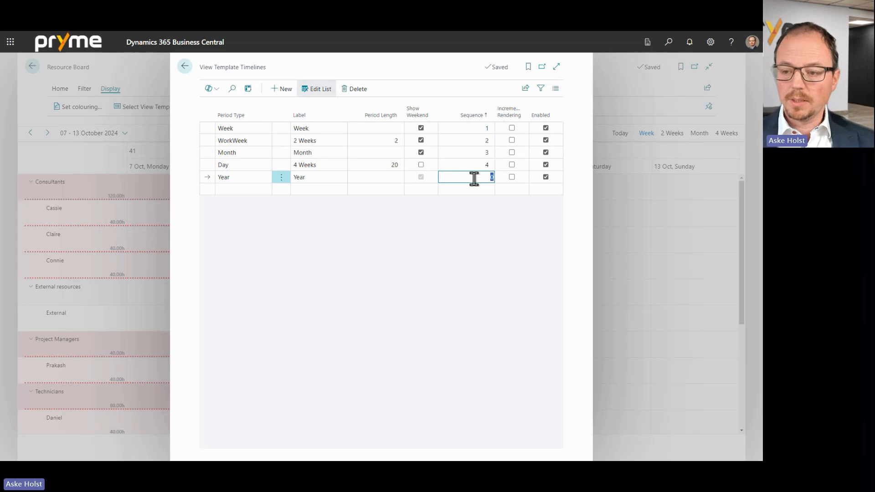
type("5")
key("Tab")
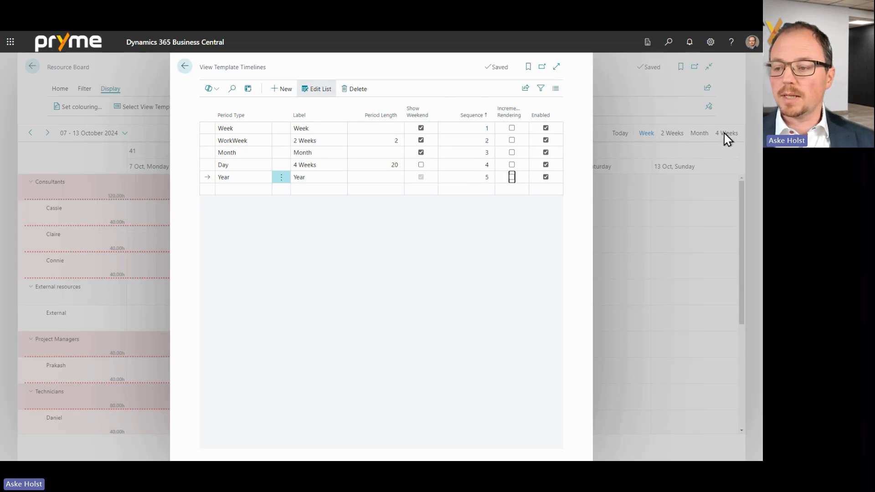
left_click(186, 69)
left_click(496, 387)
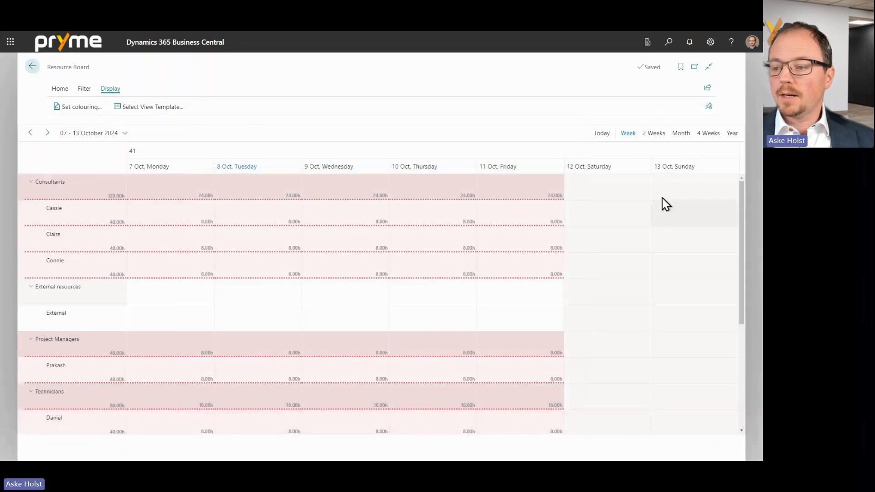
Step: Switch the Resource Board to the Year timeline and try to move the technician's 56h September assignment
left_click(729, 138)
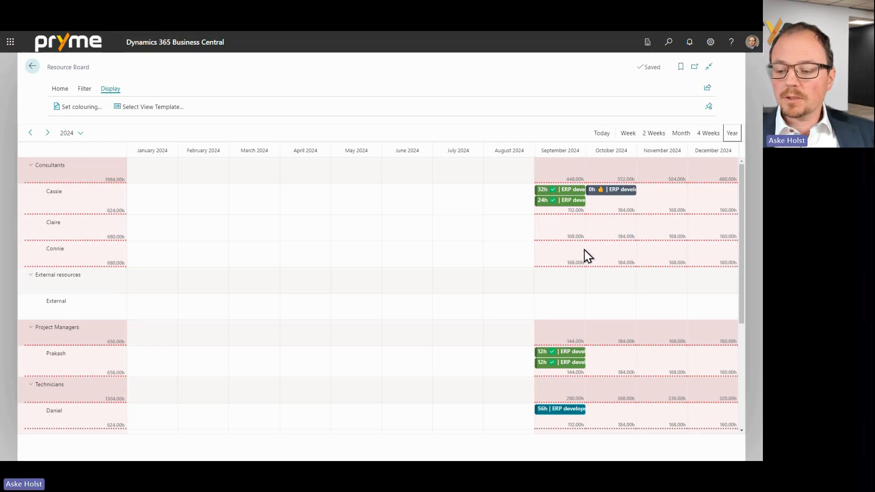
mouse_move(559, 416)
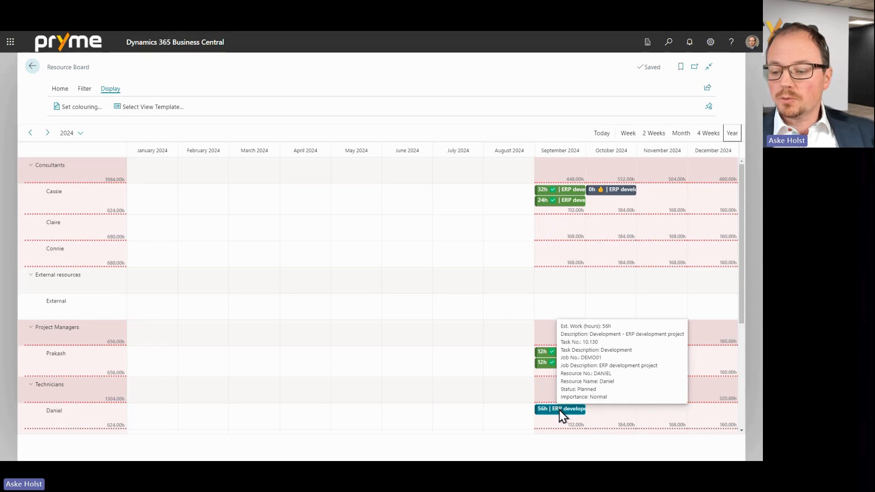
left_click_drag(562, 414, 568, 408)
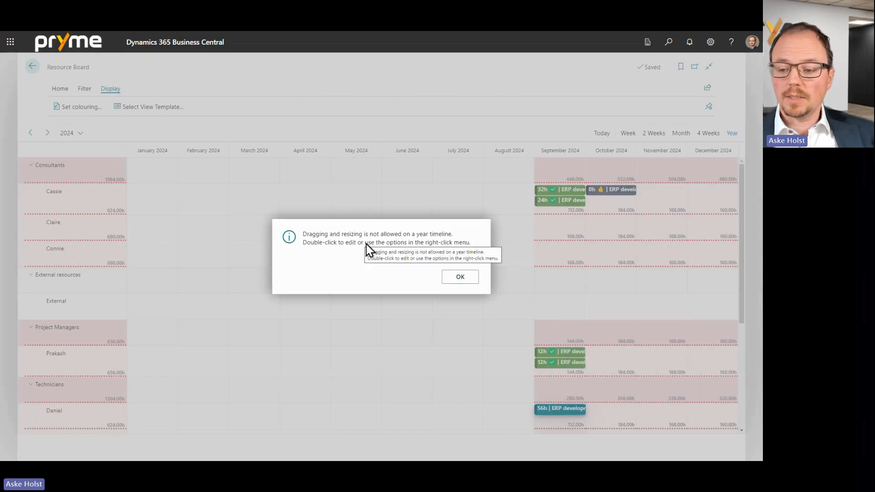
left_click(470, 278)
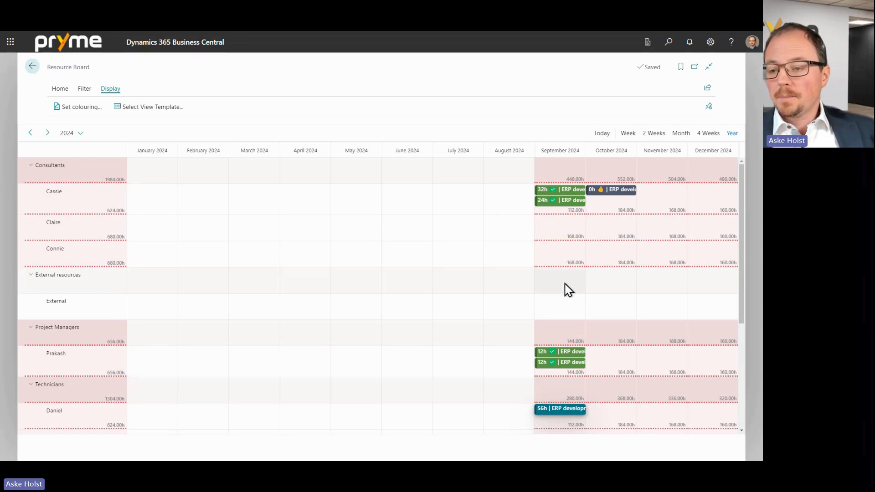
Step: Review the start and end date-times on the October ERP development assignment's card, and cancel it without changes
mouse_move(616, 193)
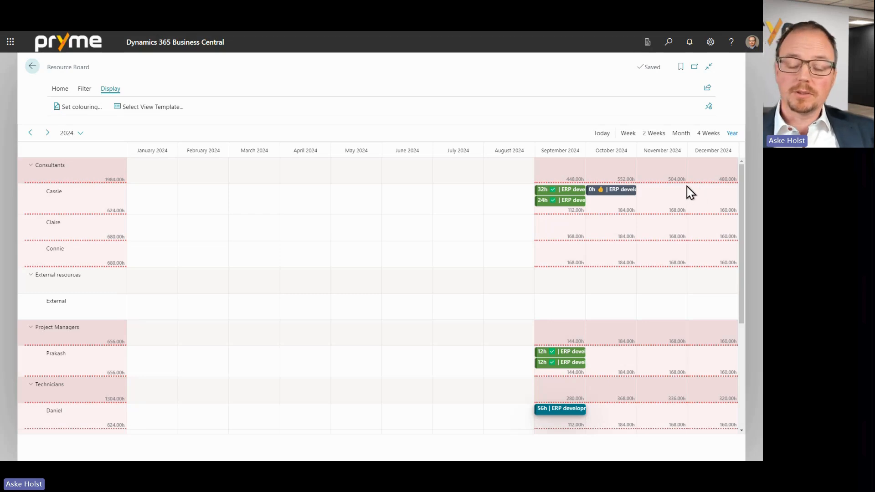
double_click(622, 194)
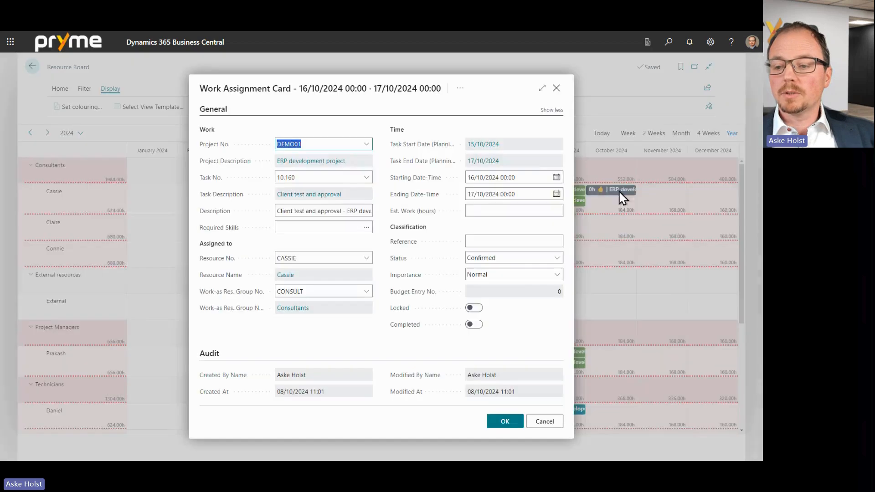
left_click(524, 178)
left_click(527, 193)
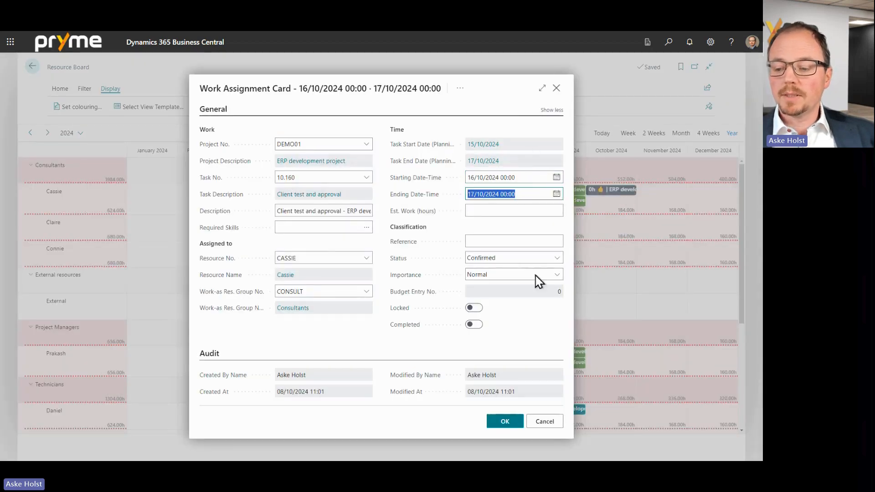
left_click(557, 424)
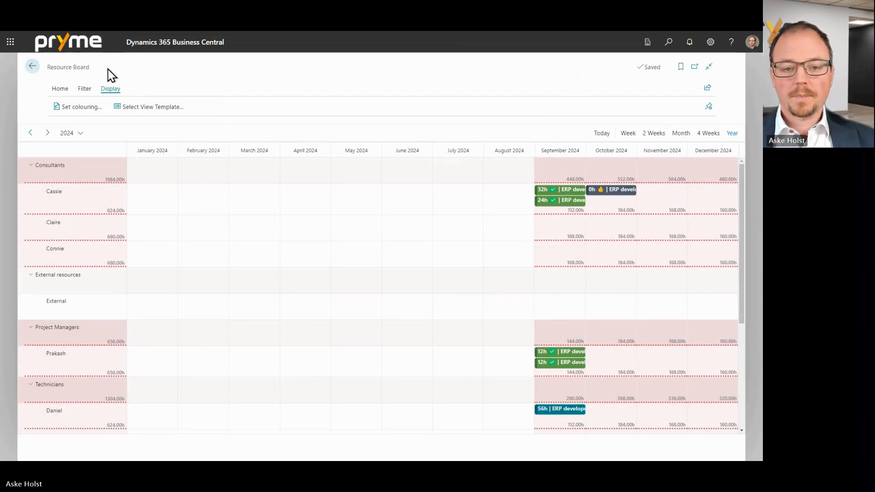
key("alt+Tab")
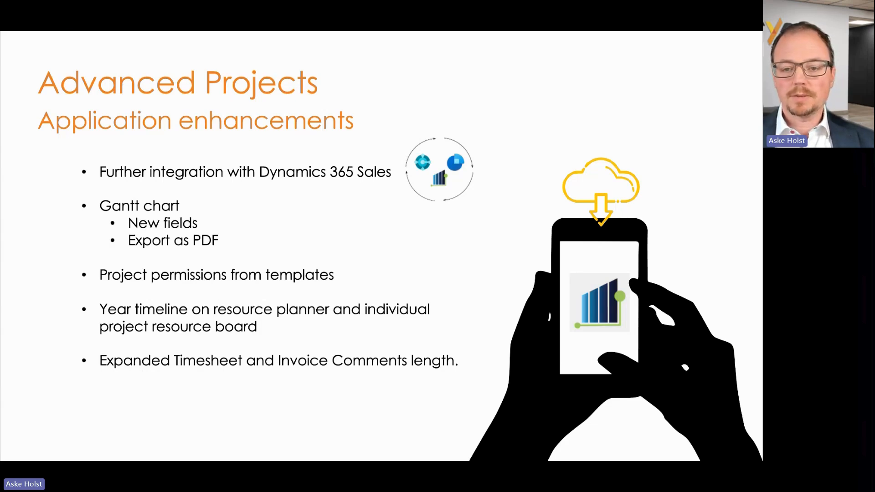
key("alt+Tab")
Step: Leave the Resource Board and open the invoice comments of the Client meeting entry in the current timesheet
left_click(33, 70)
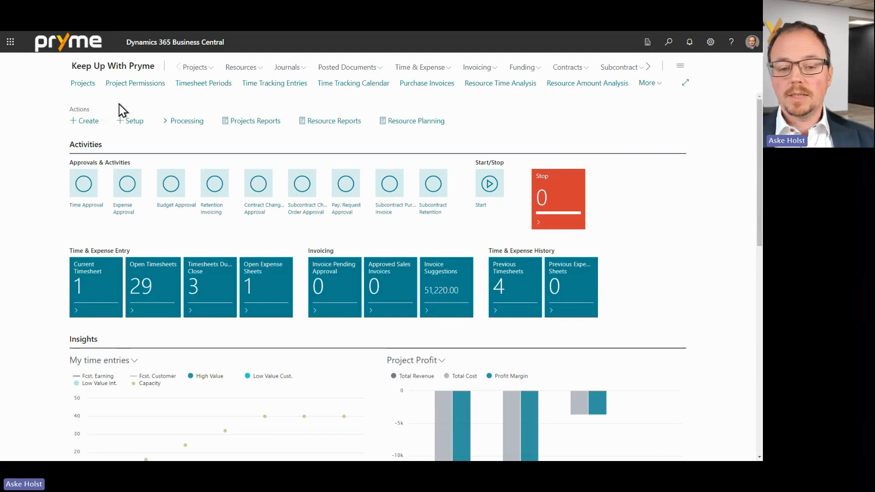
left_click(96, 276)
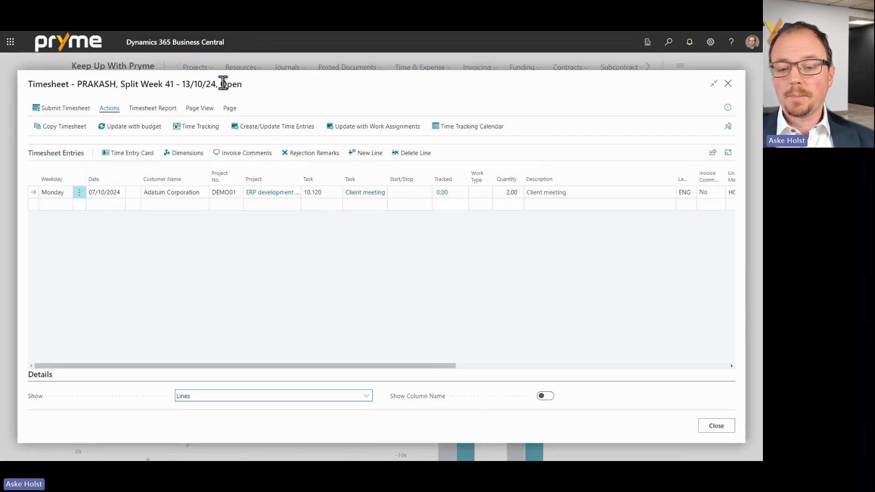
left_click(235, 153)
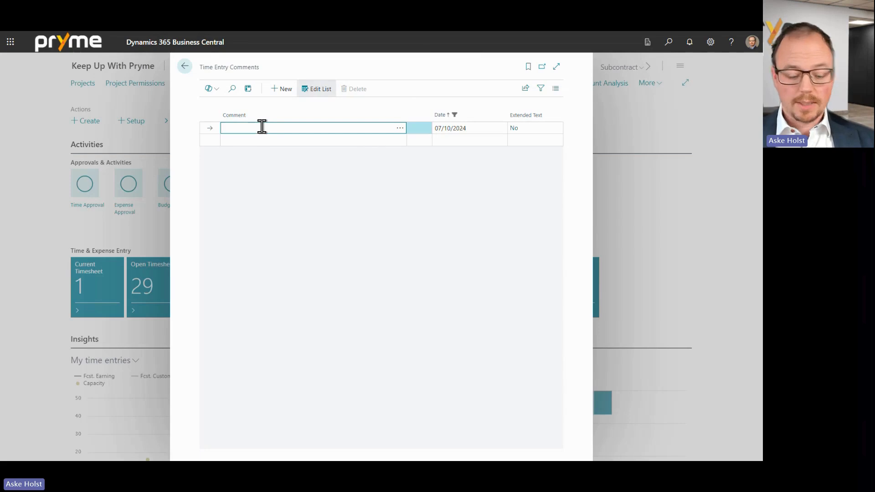
Step: Enter "Some comment" as the comment on the 07/10/2024 time entry
type("Soe")
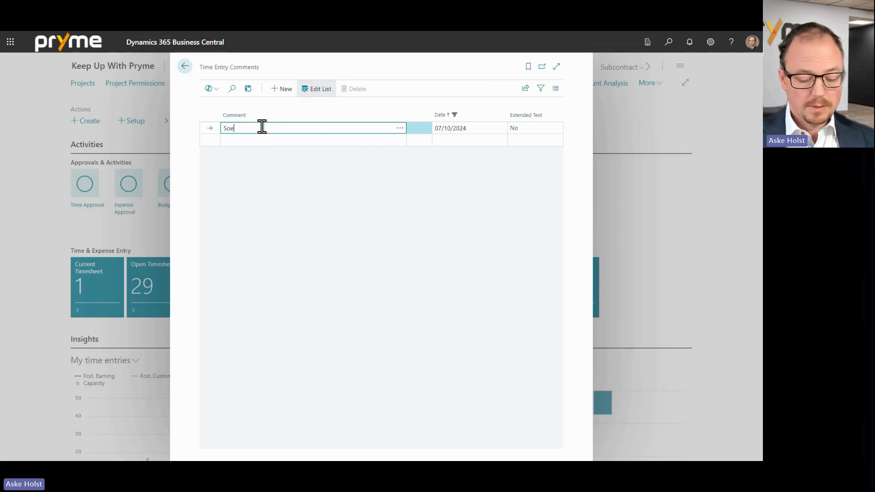
type("m comme")
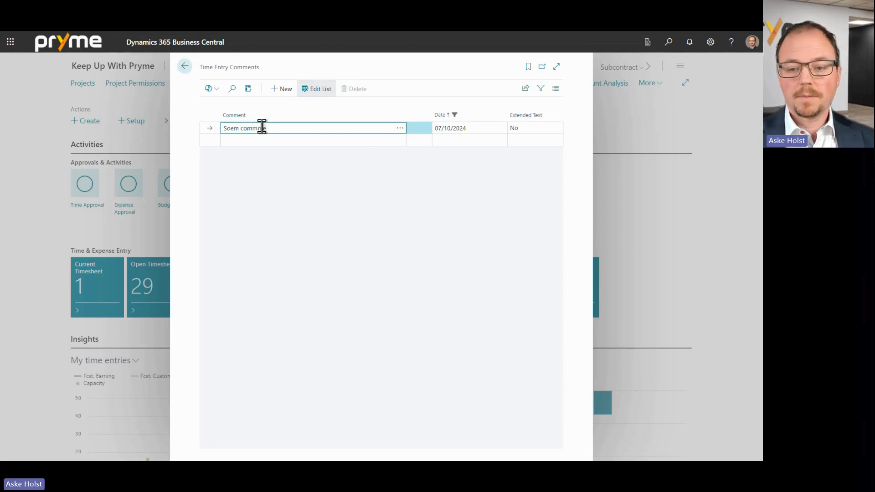
type("nt")
left_click(263, 129)
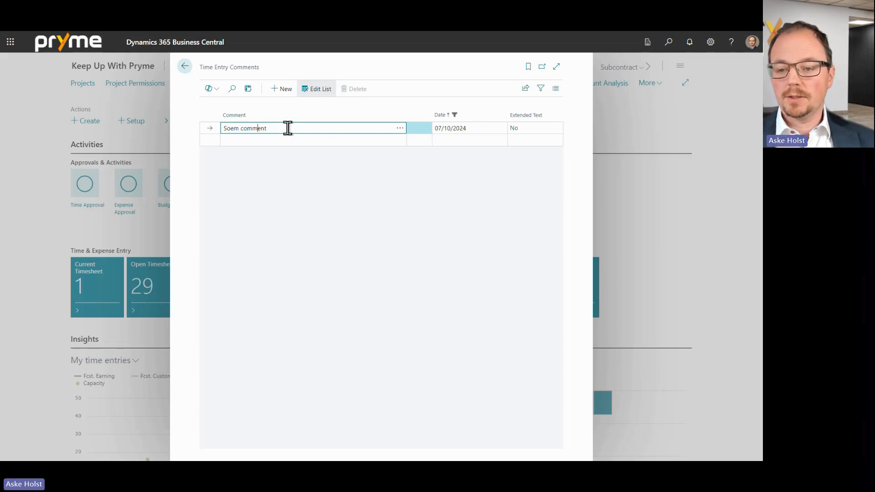
left_click(234, 128)
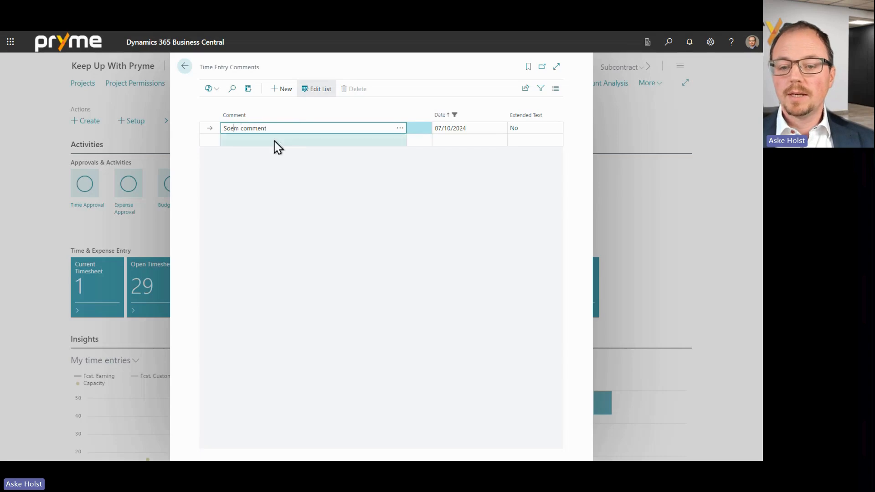
type("e")
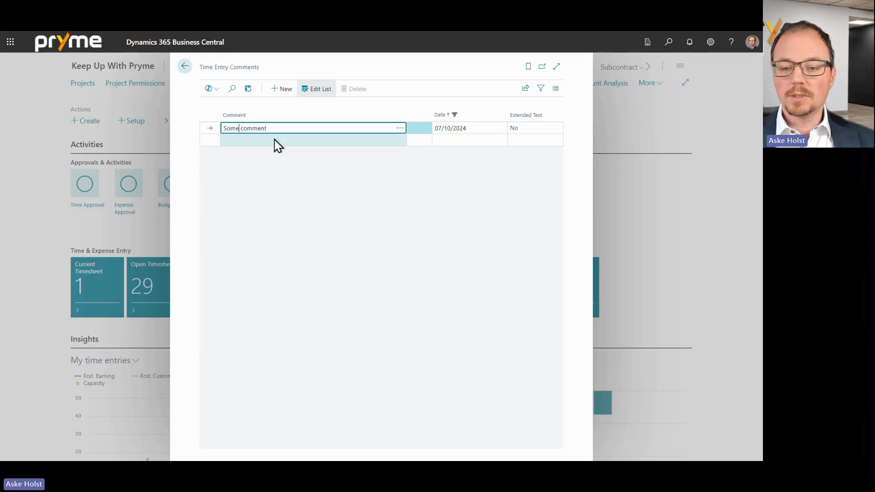
key("Down")
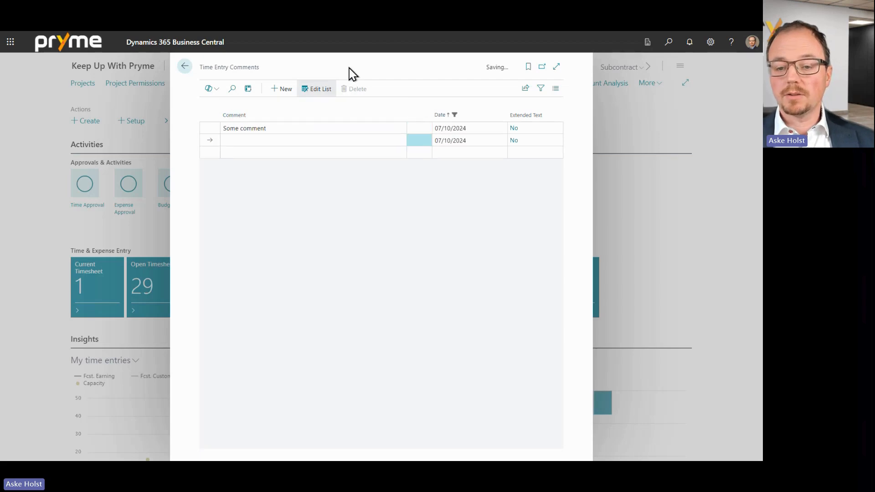
Step: View the "Some comment" entry in the multi-line comment editor, and close the comments and the timesheet
left_click(296, 128)
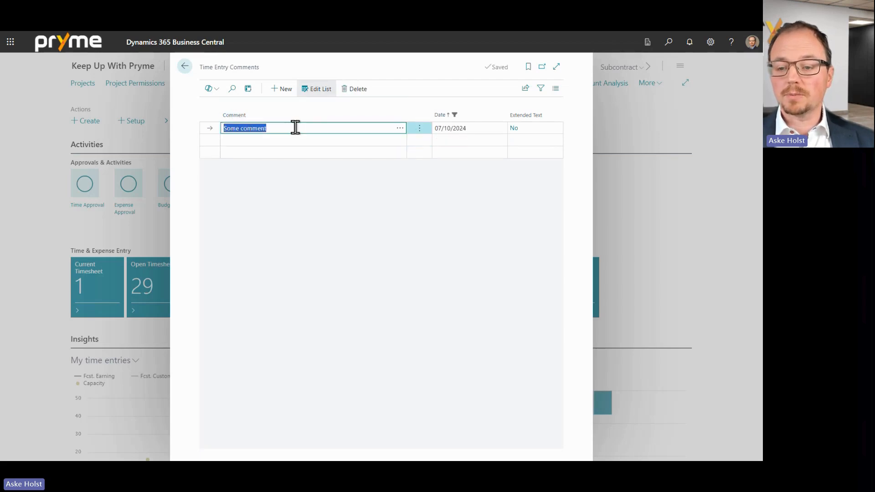
left_click(400, 133)
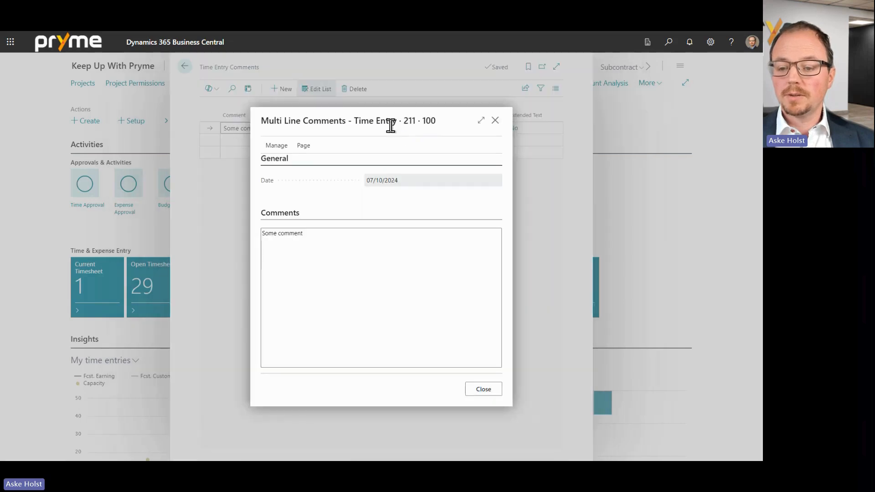
left_click(335, 268)
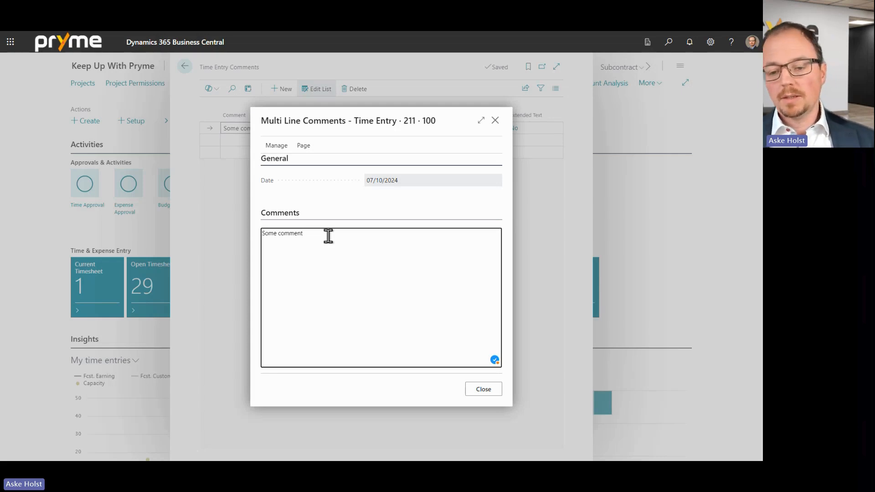
left_click(492, 393)
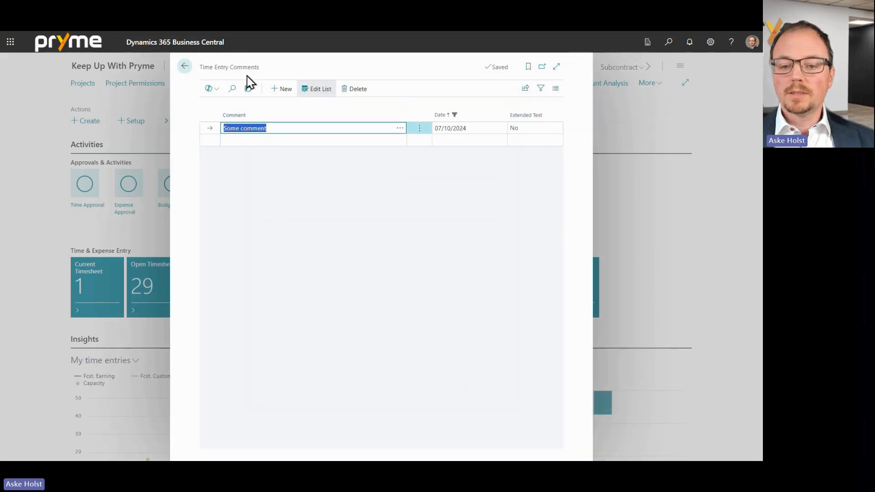
left_click(185, 66)
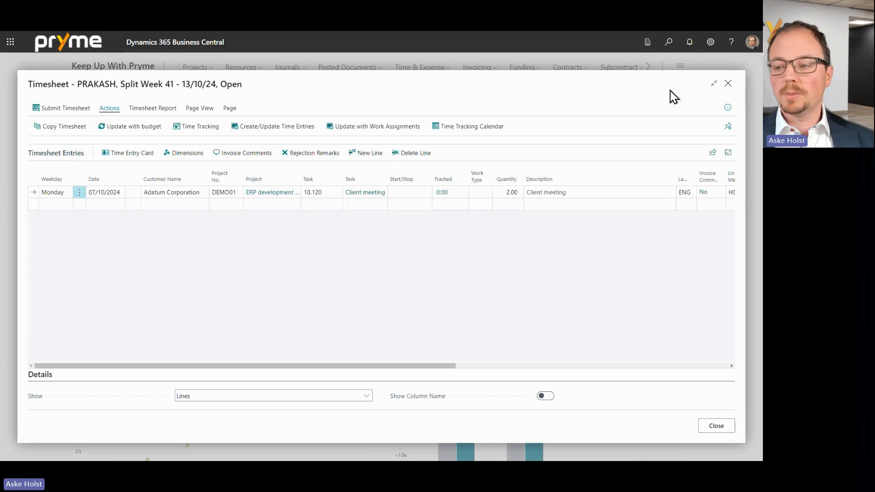
left_click(728, 85)
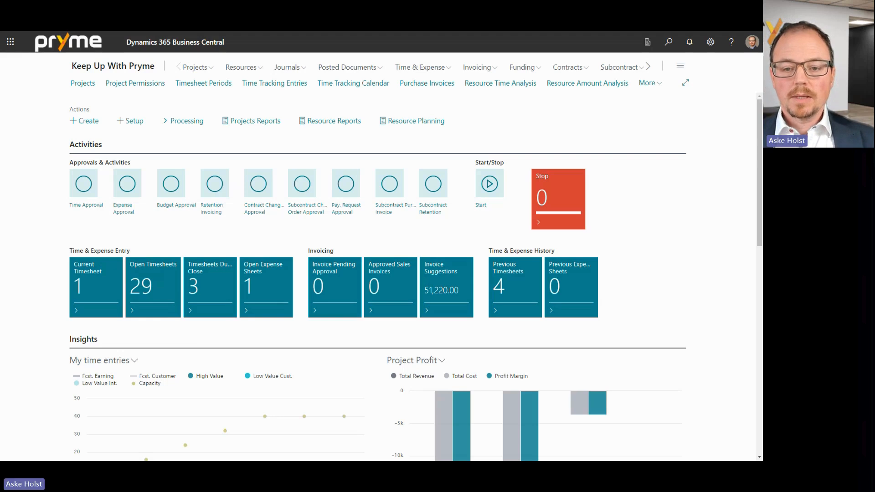
key("alt+Tab")
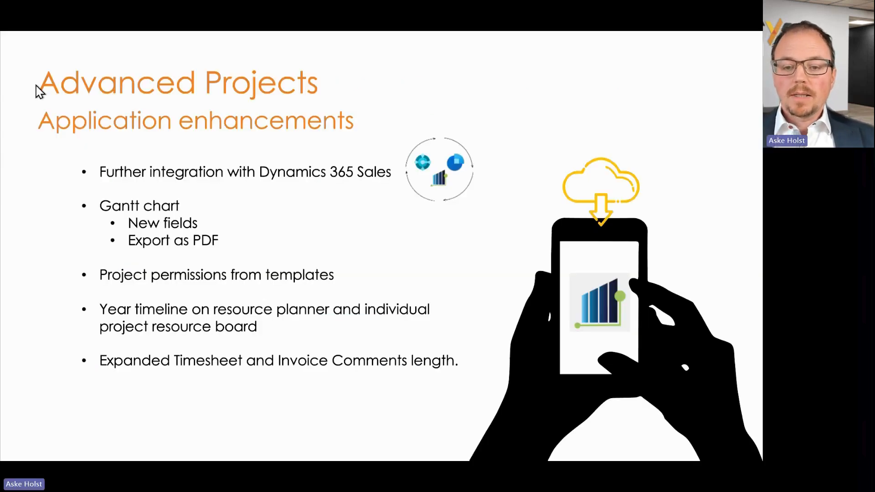
key("Right")
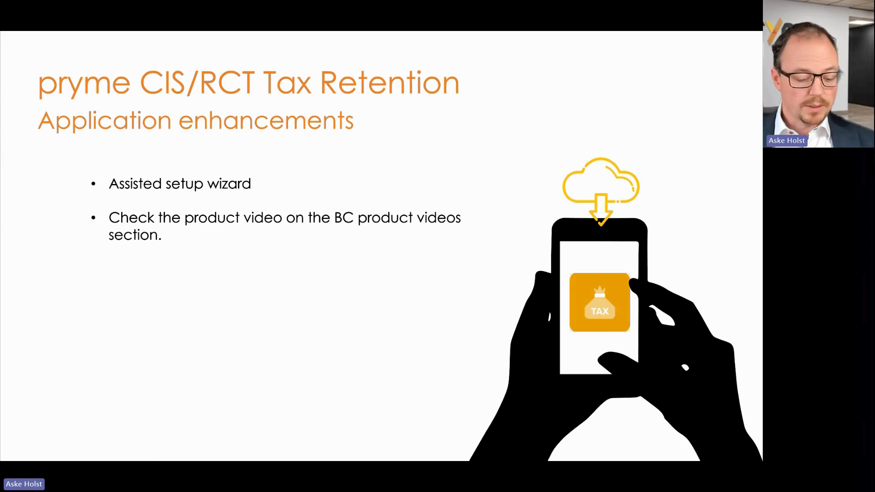
Step: Switch to Business Central, open Assisted Setup and start the CIS/RCT guide, continuing past its welcome page
key("alt+Tab")
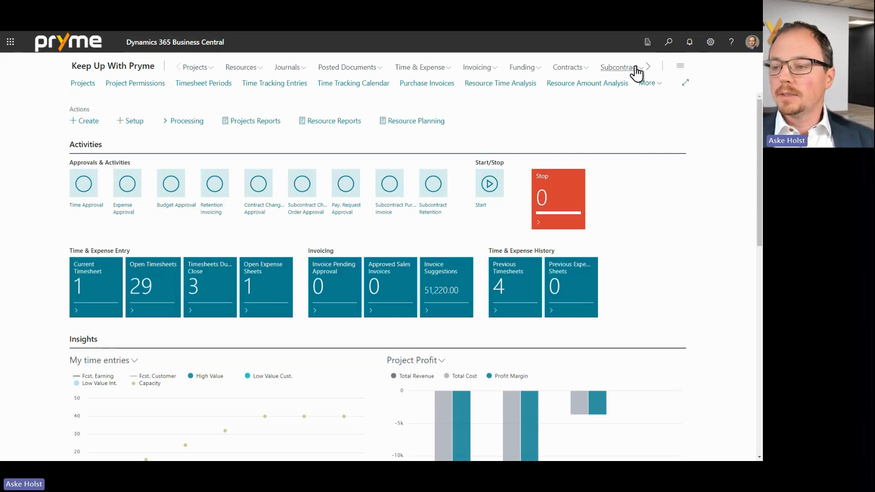
left_click(711, 43)
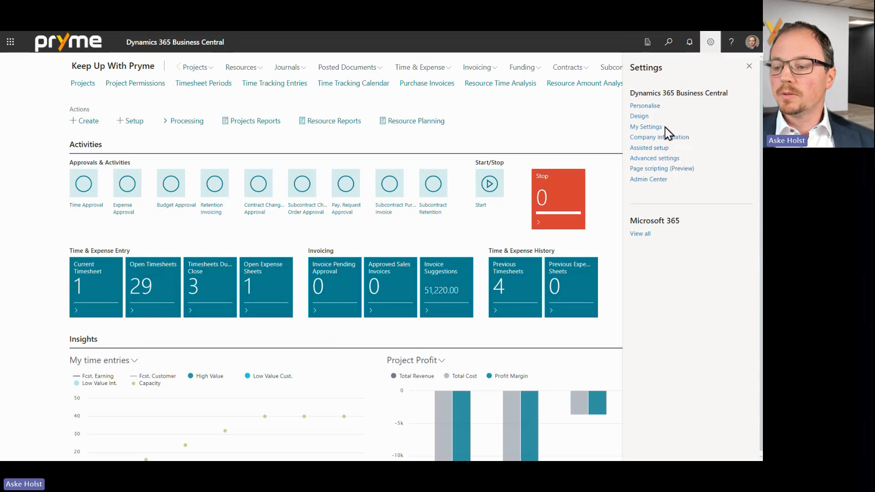
left_click(656, 149)
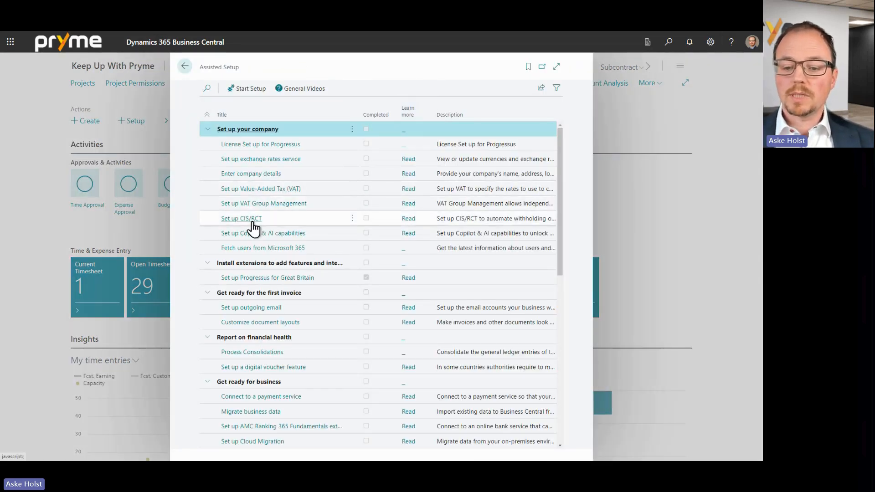
left_click(253, 223)
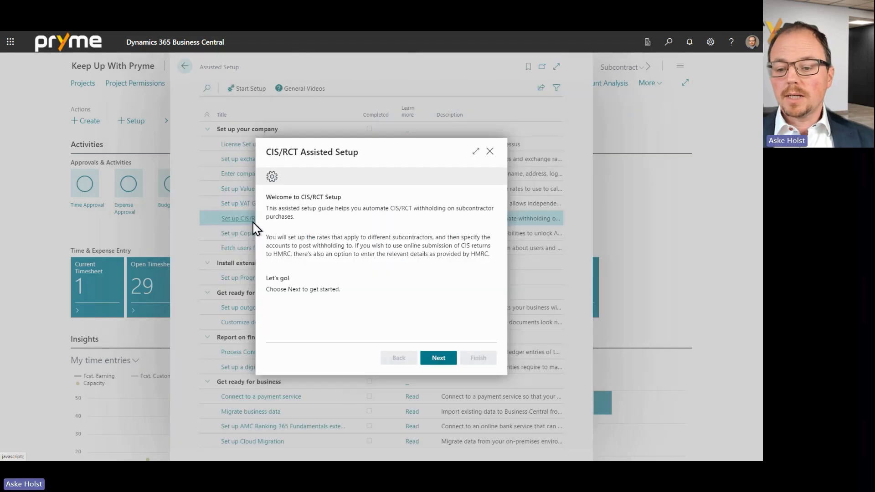
left_click(440, 359)
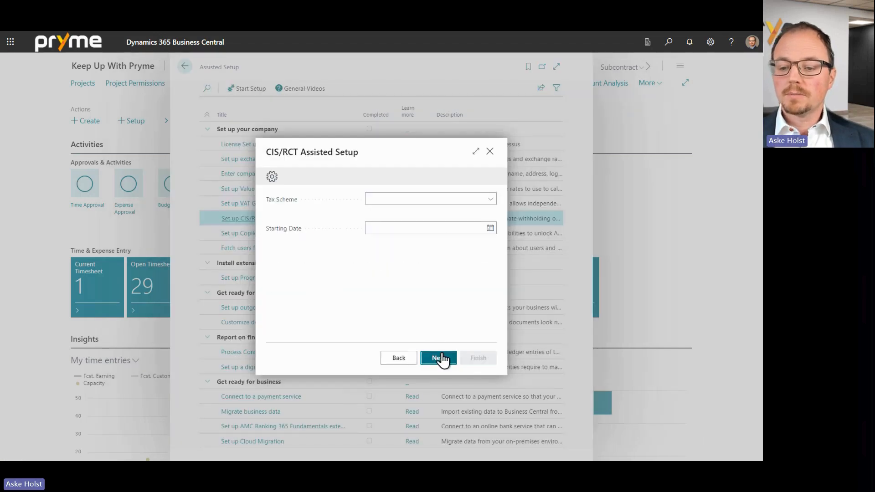
Step: Set the tax scheme to CIS, submit method to HMRC, default subcontractor method to Online and starting date to 06/10/2024, and continue
left_click(490, 200)
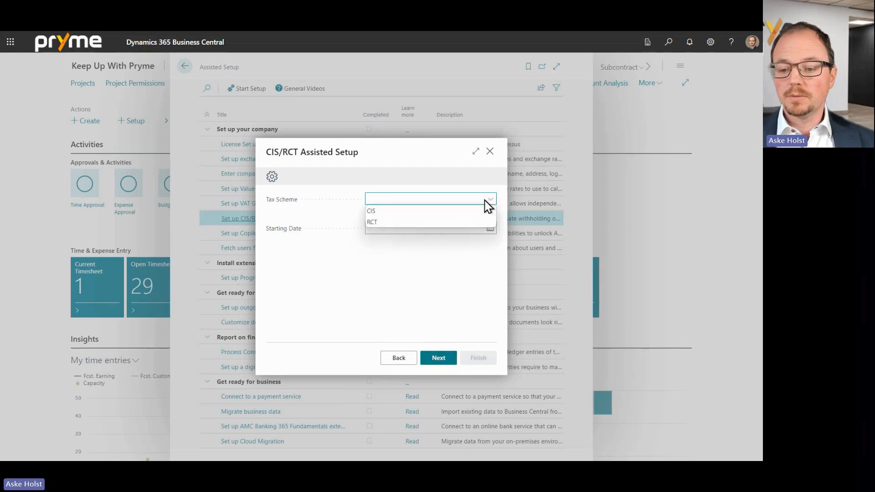
left_click(383, 212)
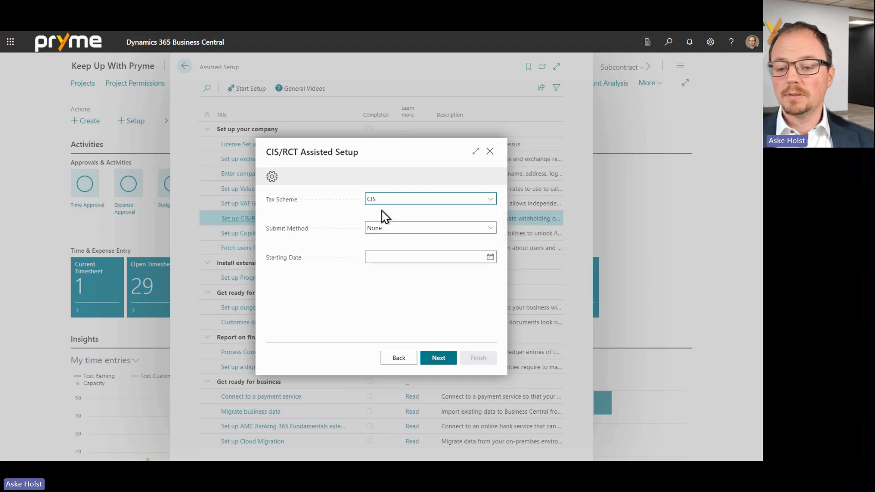
left_click(414, 228)
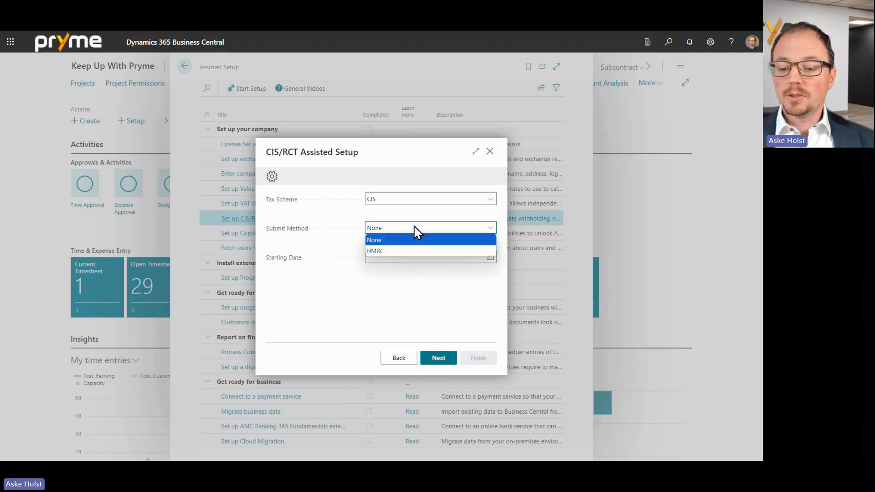
left_click(404, 258)
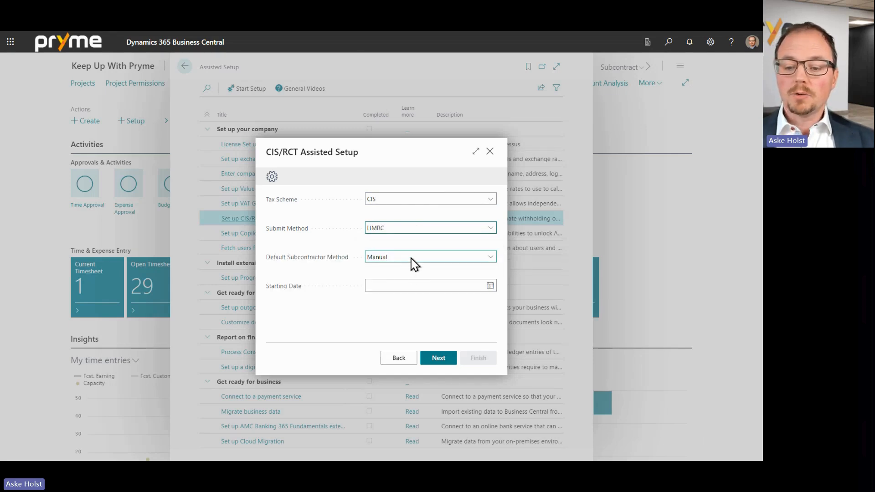
left_click(414, 258)
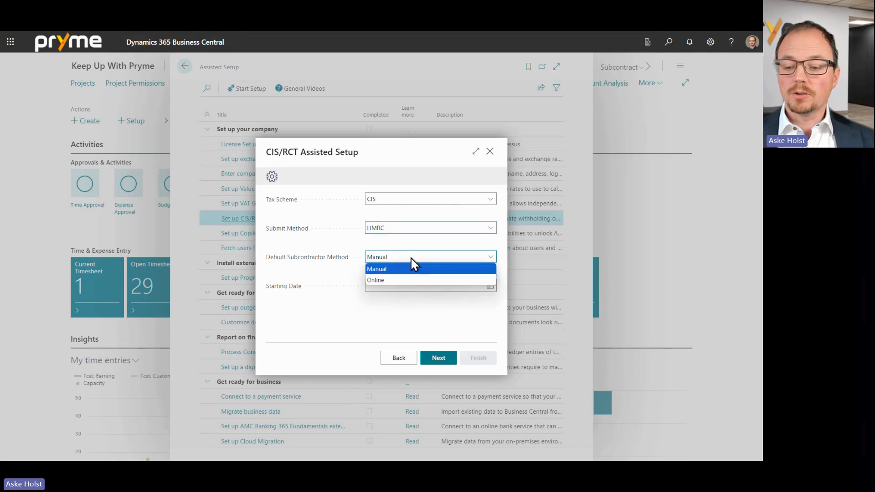
left_click(393, 279)
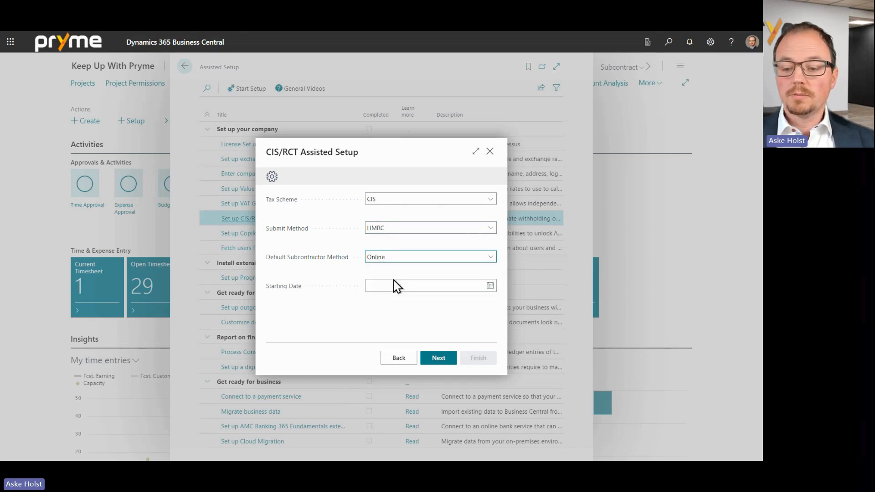
left_click(409, 286)
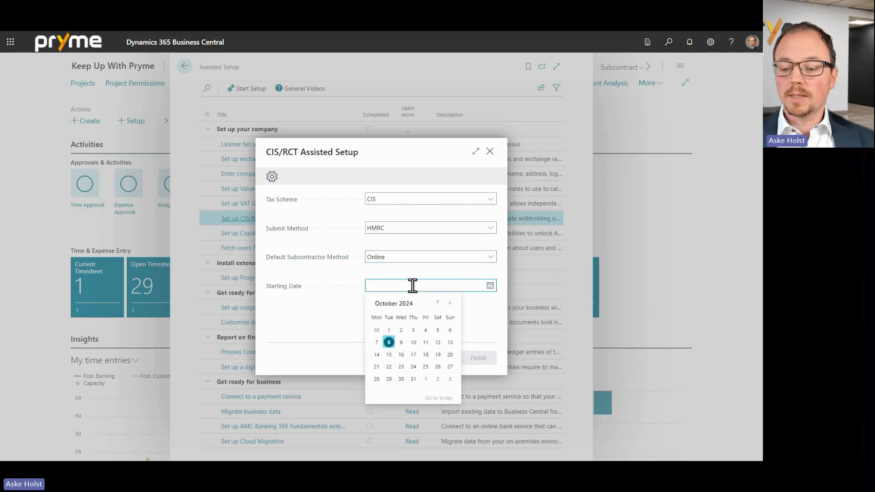
left_click(450, 332)
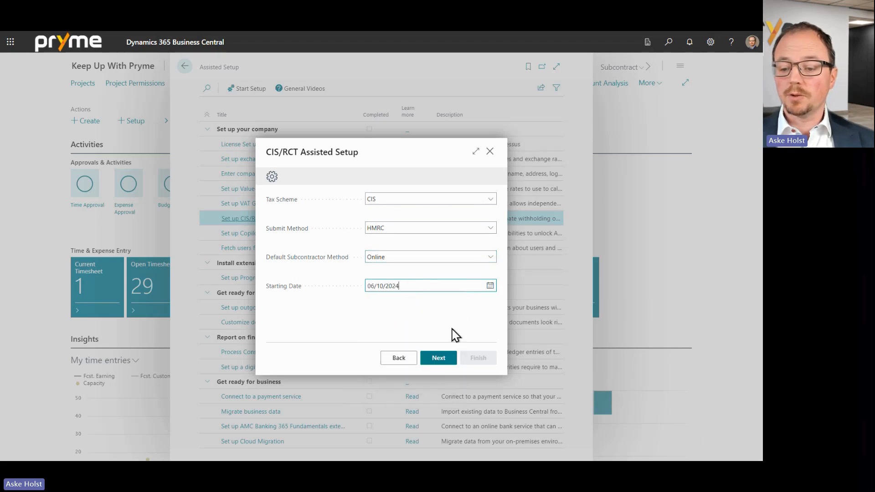
left_click(440, 360)
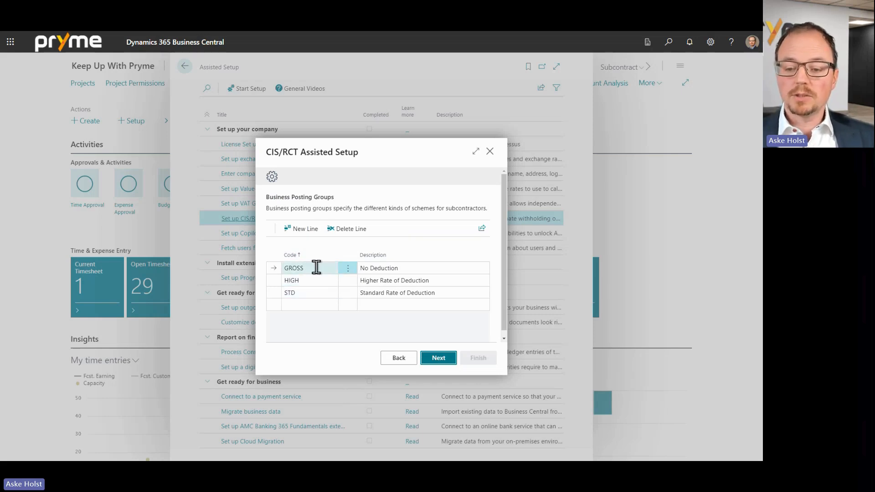
Step: Review the guide's posting groups, categories, posting setup and G/L accounts, and exit Assisted Setup without completing CIS/RCT
left_click(438, 361)
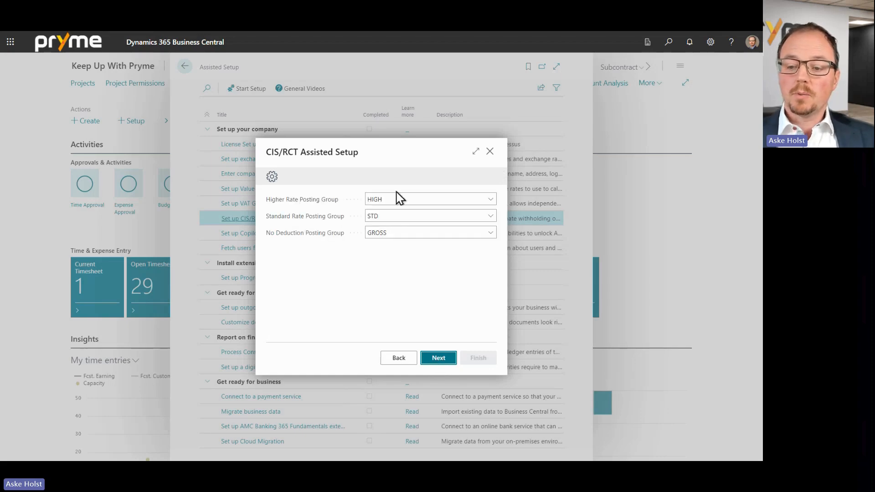
left_click(439, 360)
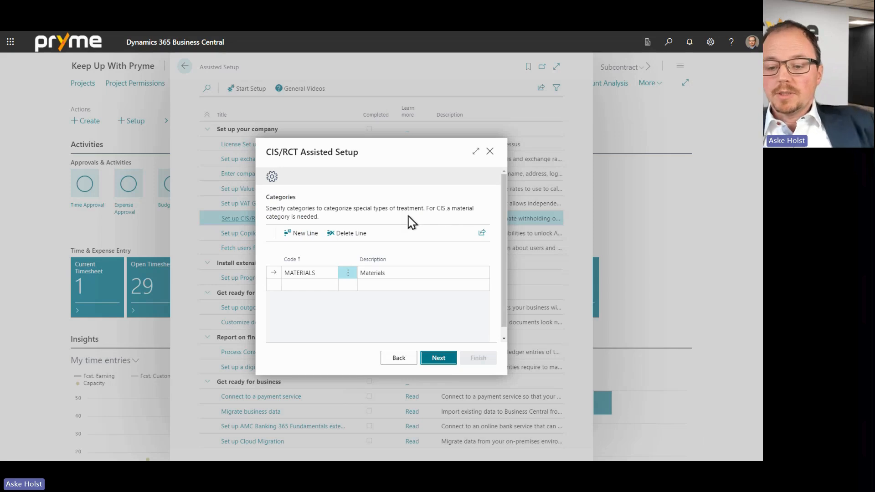
left_click(437, 359)
left_click(437, 358)
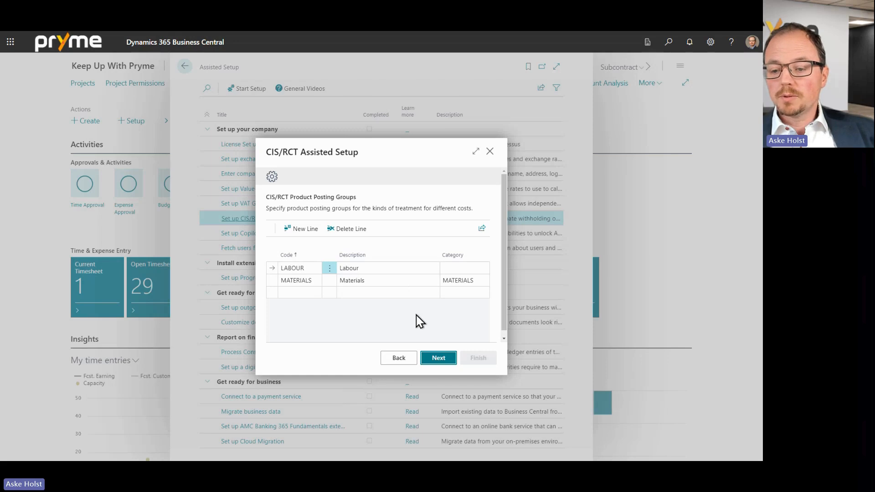
left_click(438, 359)
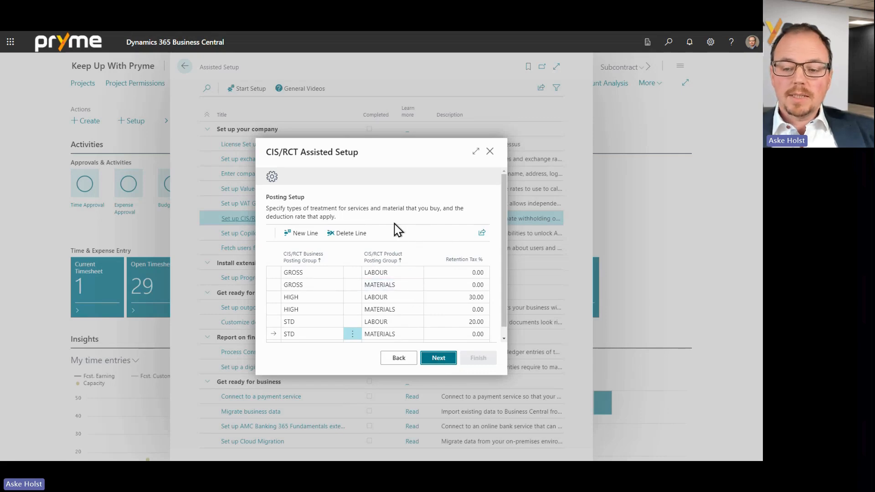
left_click(438, 359)
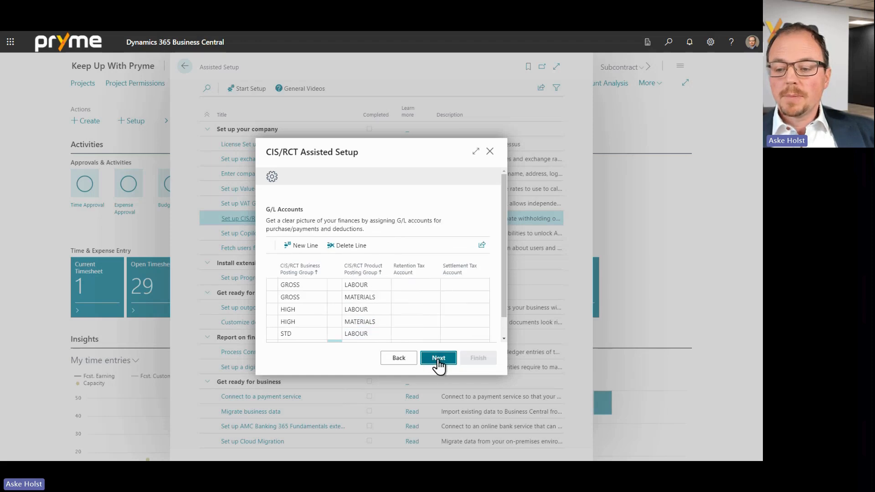
left_click(490, 151)
left_click(427, 279)
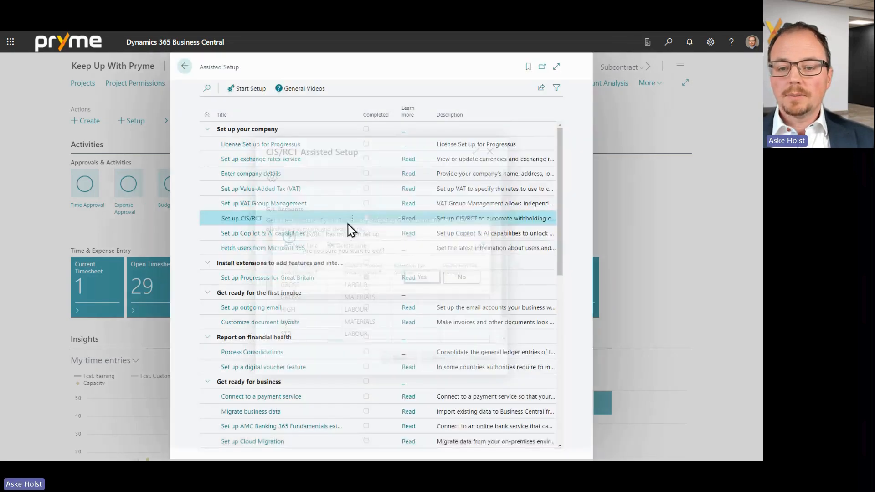
left_click(184, 66)
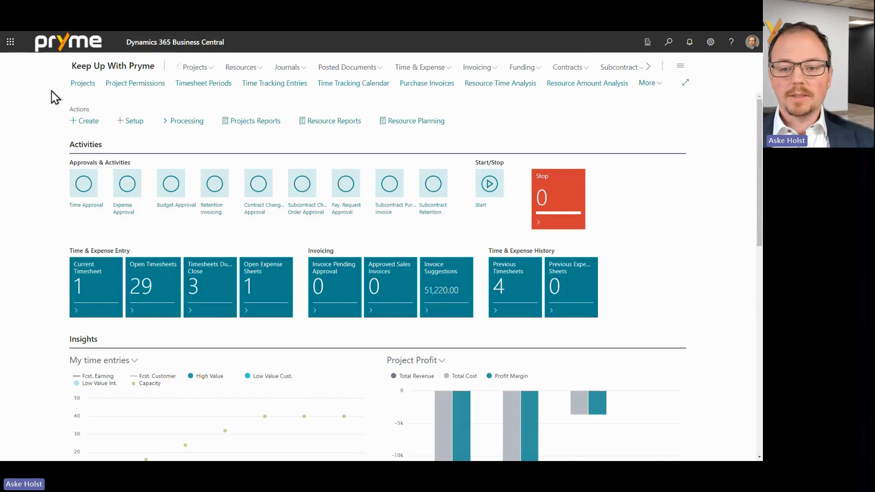
key("alt+Tab")
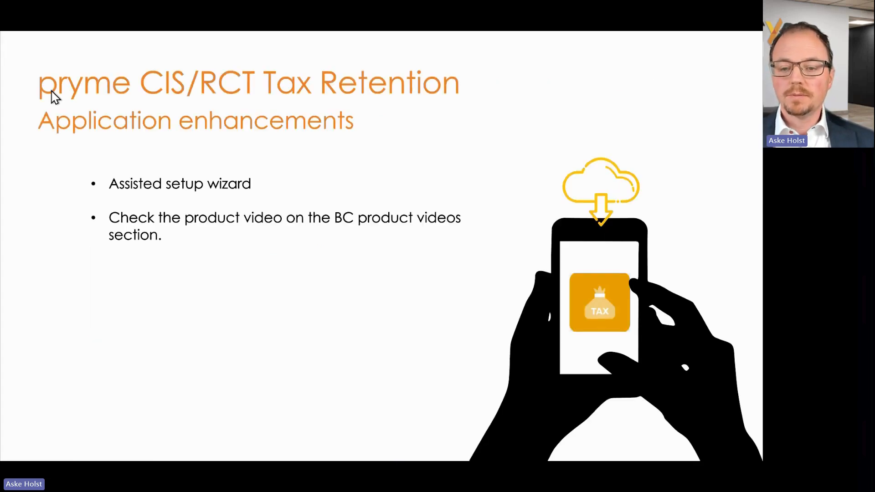
key("Right")
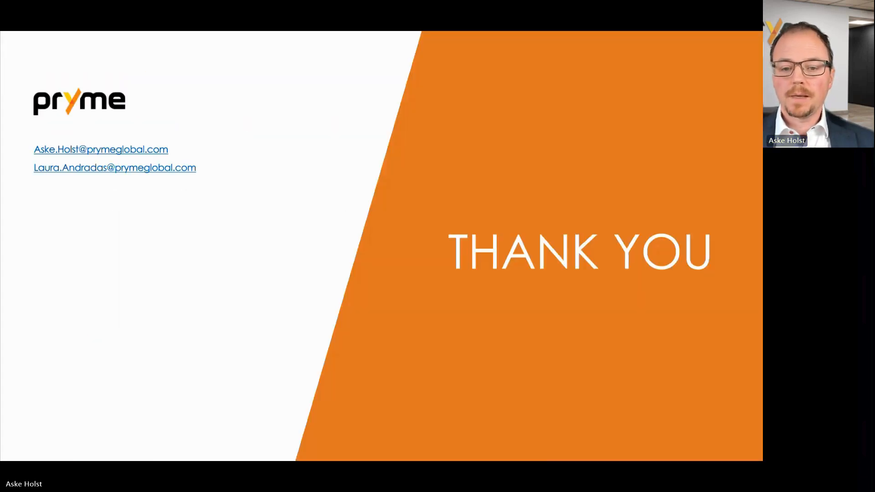
key("Left")
key("Left")
key("Left")
key("Left")
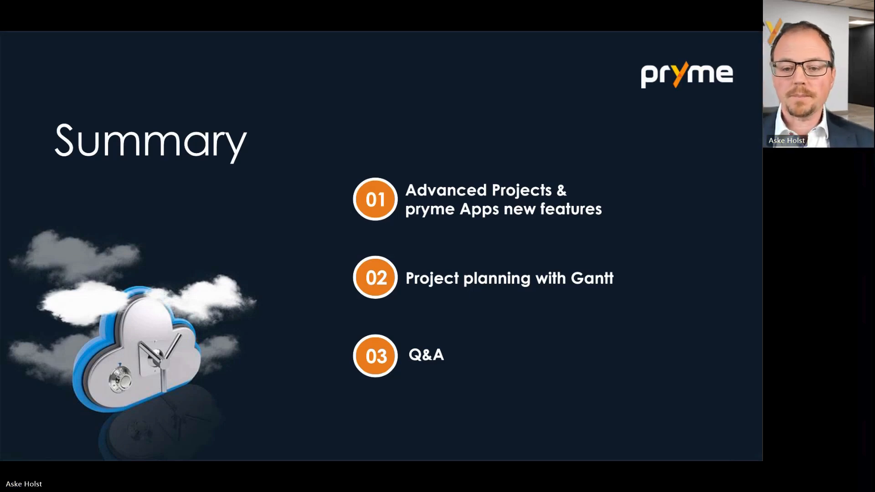
Step: Switch to Business Central and open the Gantt chart for project SW-001 from the project list
key("alt+Tab")
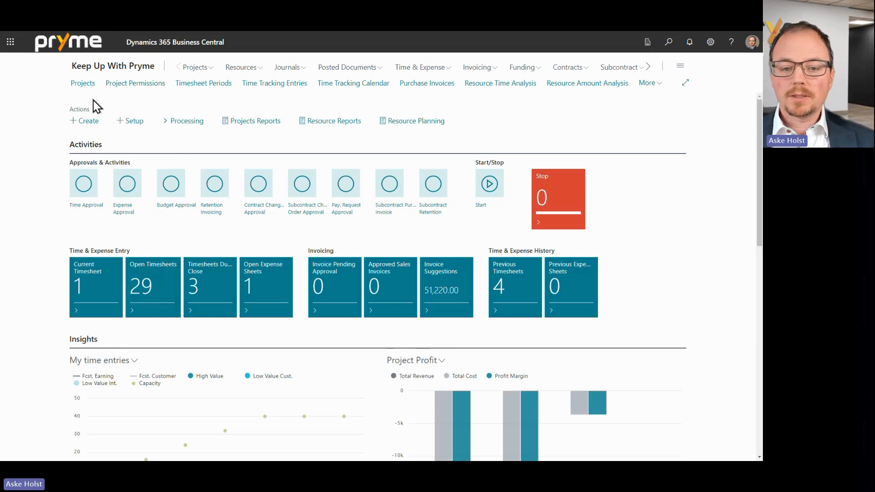
left_click(81, 86)
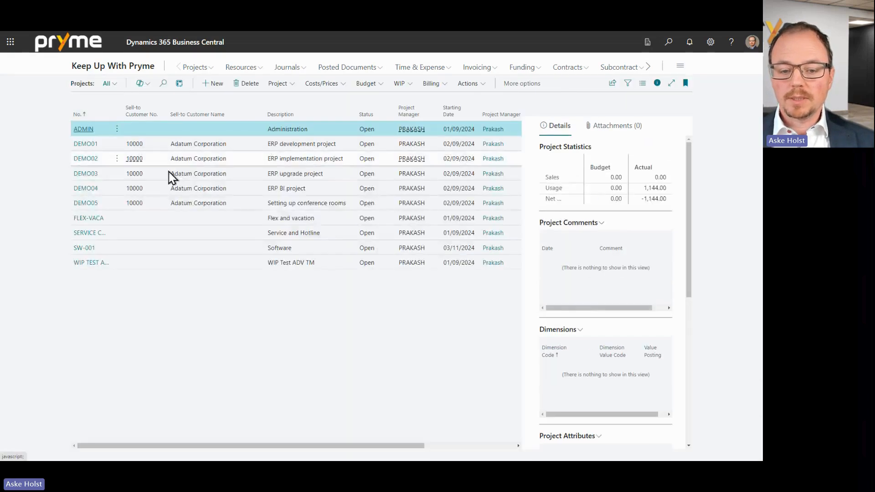
left_click(184, 249)
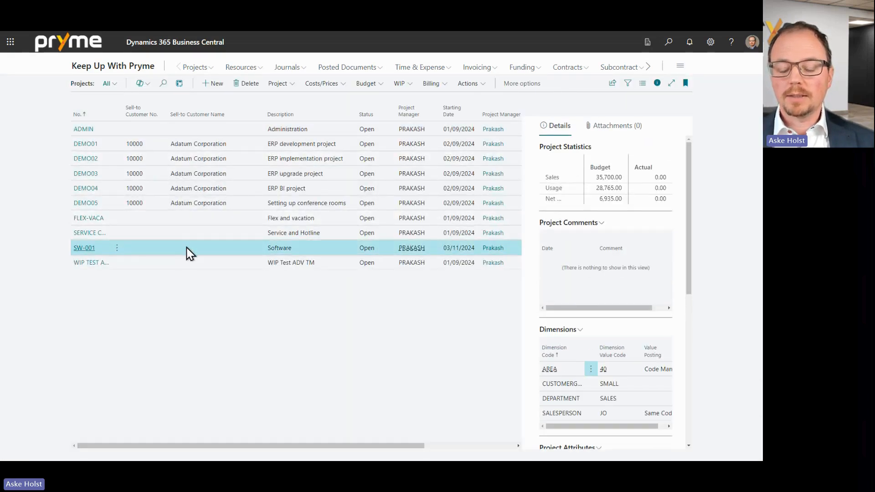
left_click(279, 85)
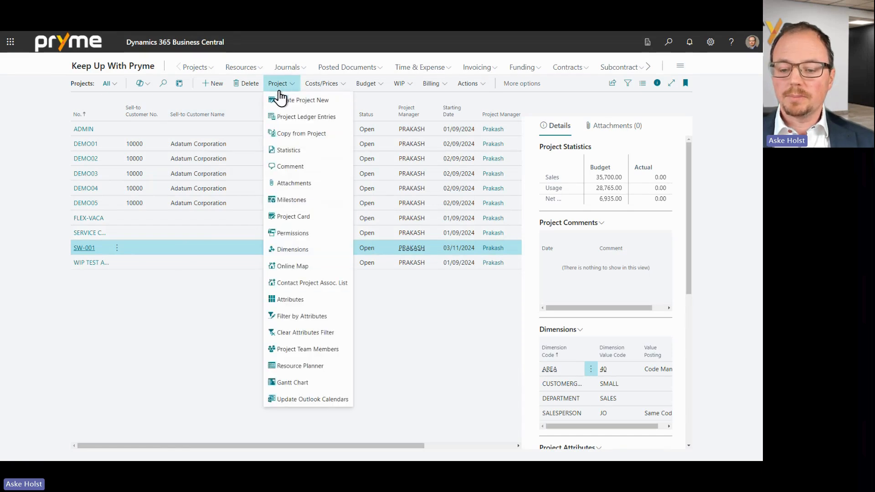
left_click(297, 383)
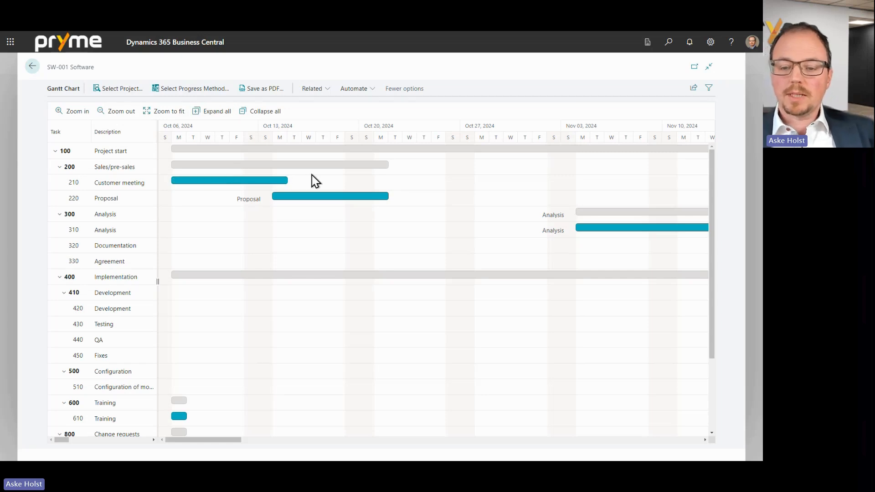
mouse_move(296, 195)
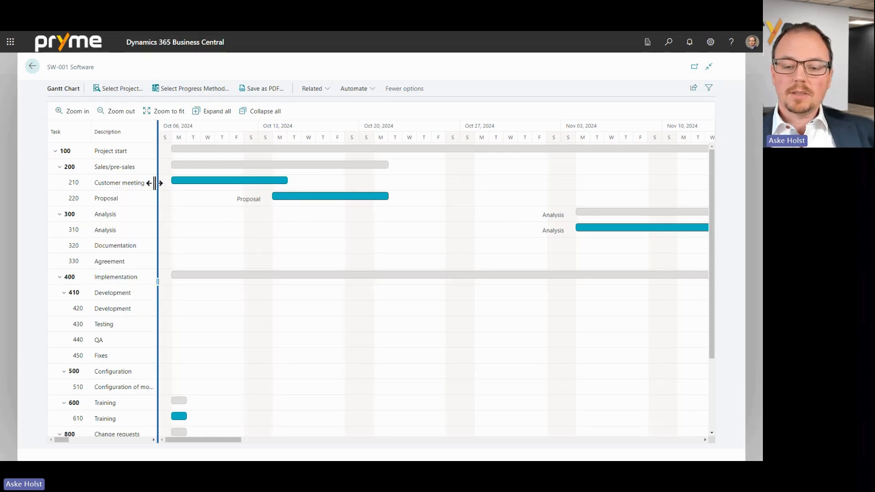
Step: Widen the Gantt task table to expose the date columns and set the Customer meeting task's start date to 08/10/2024
left_click_drag(159, 283, 254, 276)
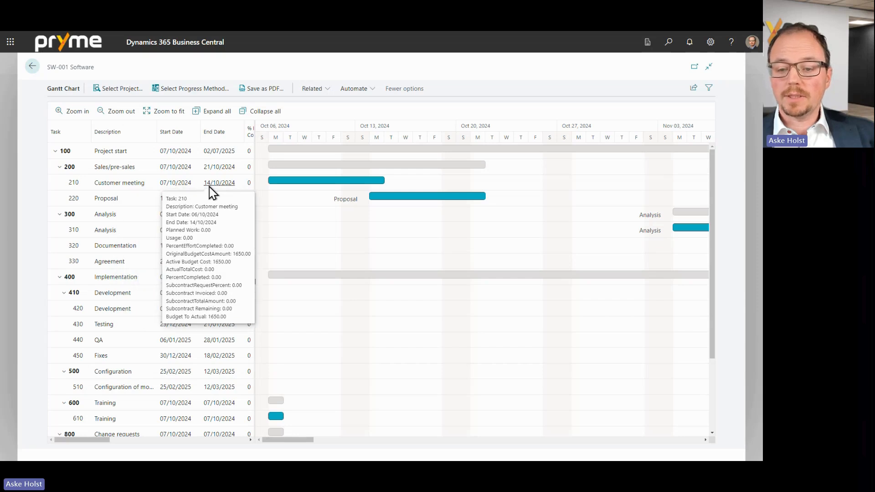
left_click(178, 187)
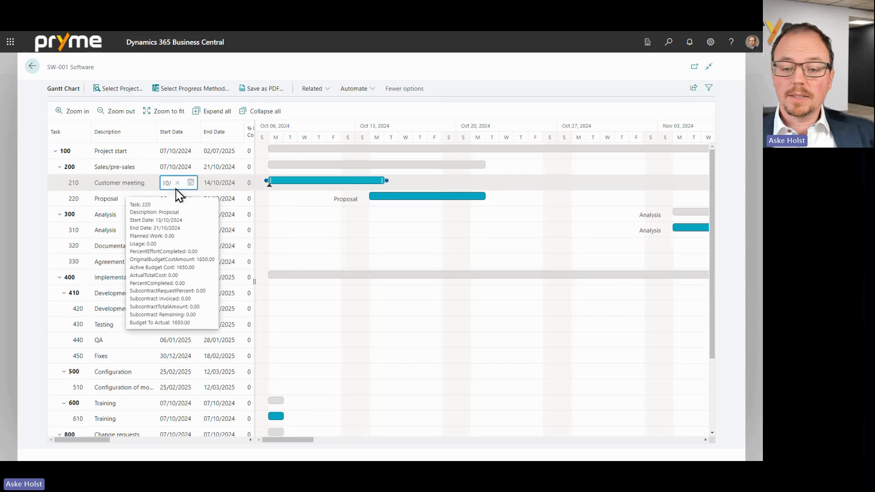
left_click(191, 182)
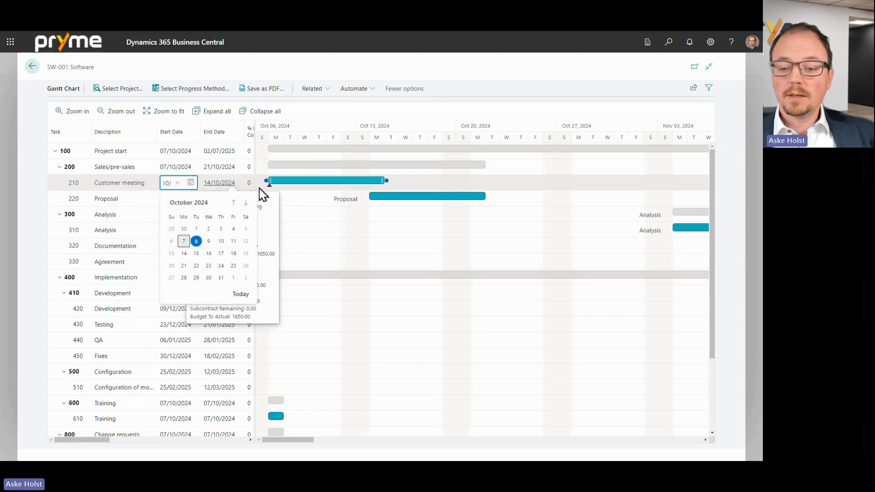
left_click(302, 180)
left_click_drag(303, 180, 333, 183)
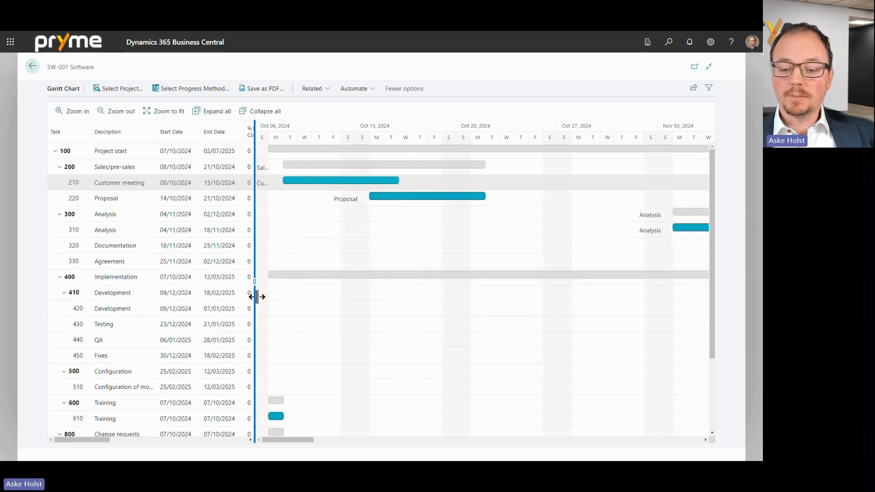
Step: Narrow the task table and link the finish of Customer meeting to the start of Proposal in the Gantt chart
left_click_drag(254, 283, 161, 278)
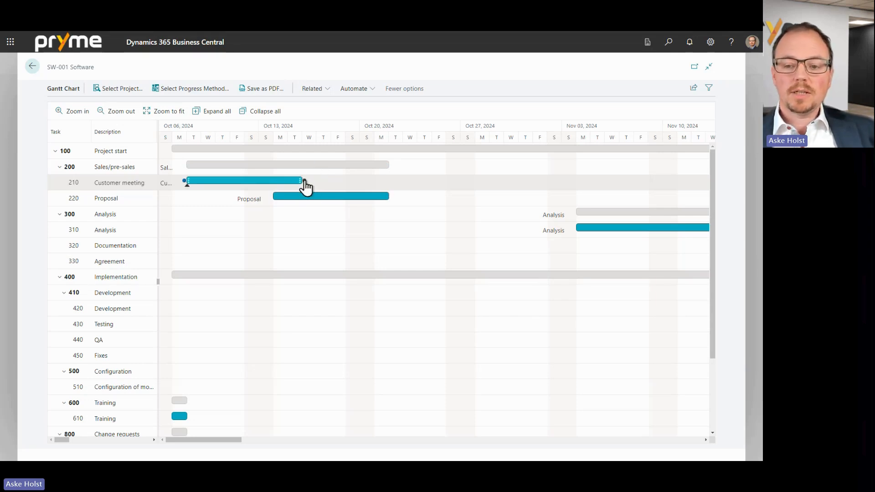
left_click_drag(304, 181, 271, 197)
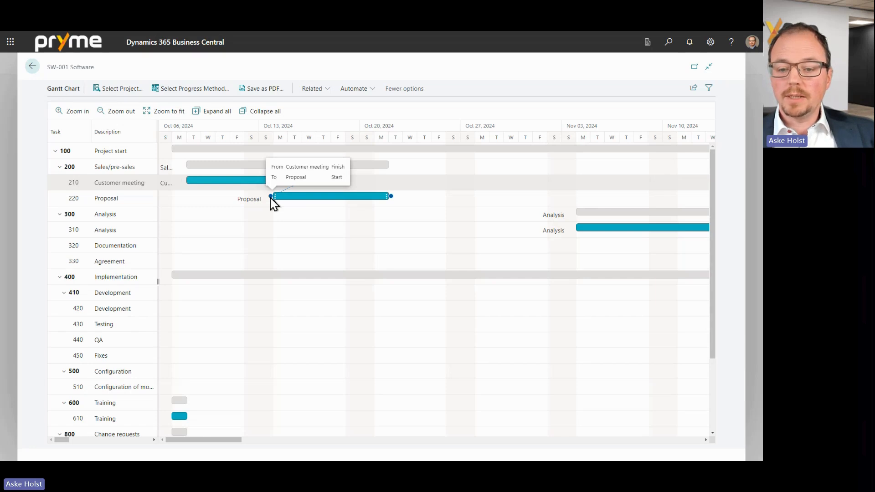
left_click_drag(271, 197, 270, 197)
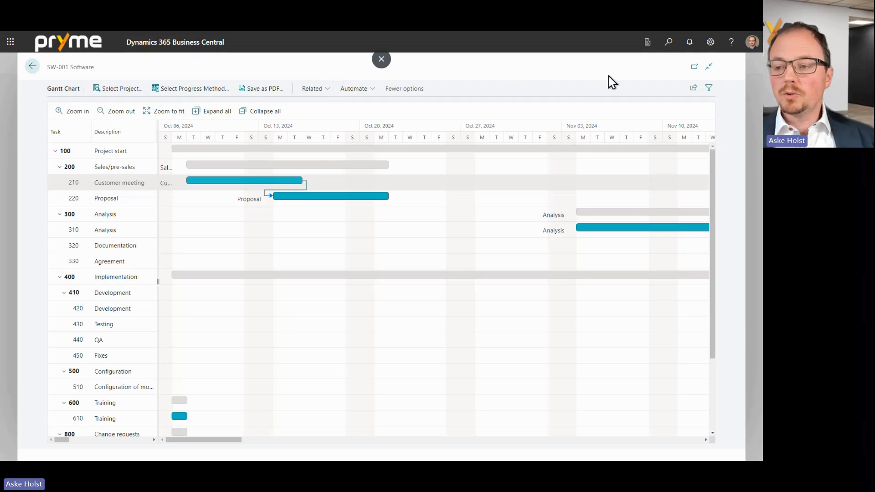
left_click(668, 43)
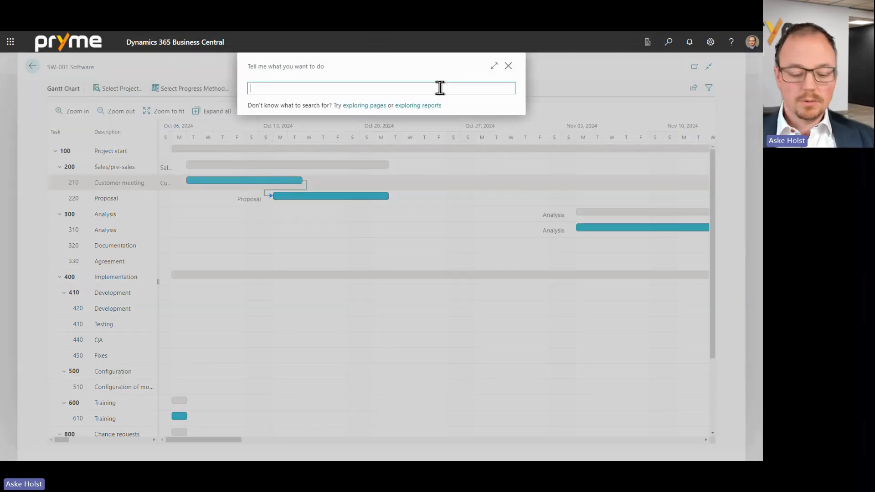
type("res p")
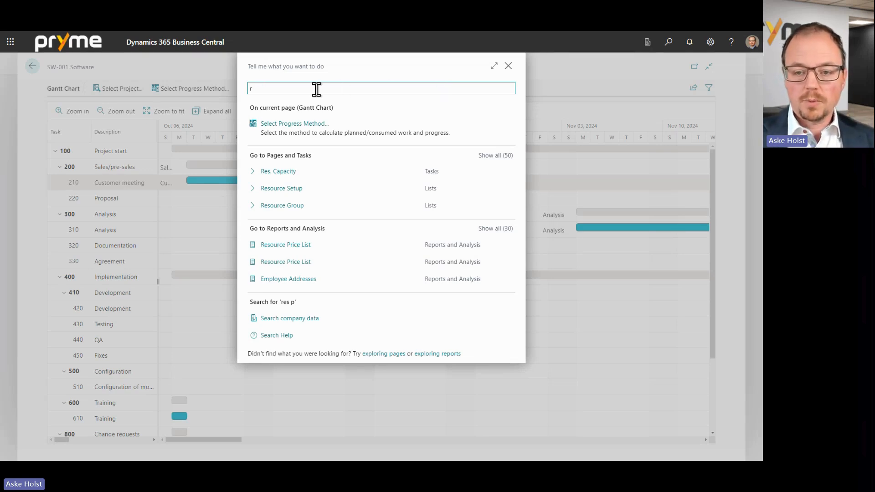
type("project")
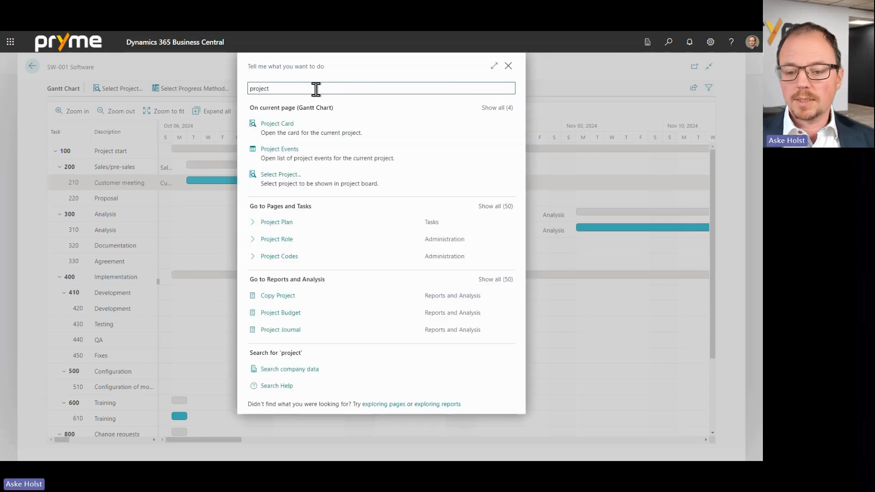
left_click(509, 65)
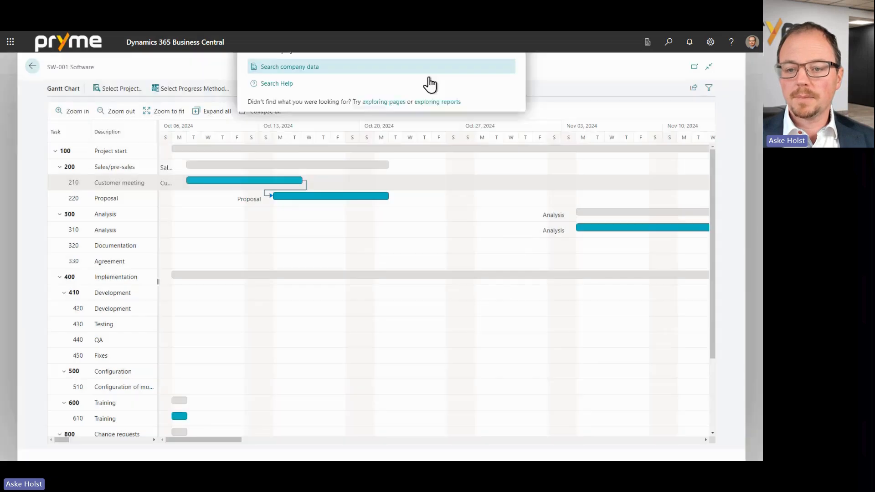
Step: Leave the Gantt chart and open the Progressus Project Setup page from the role centre
left_click(32, 70)
left_click(91, 67)
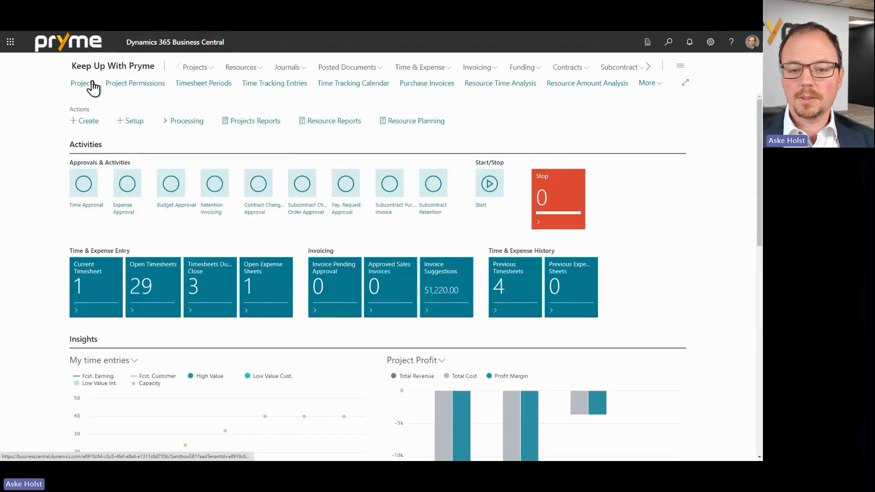
left_click(139, 122)
mouse_move(157, 137)
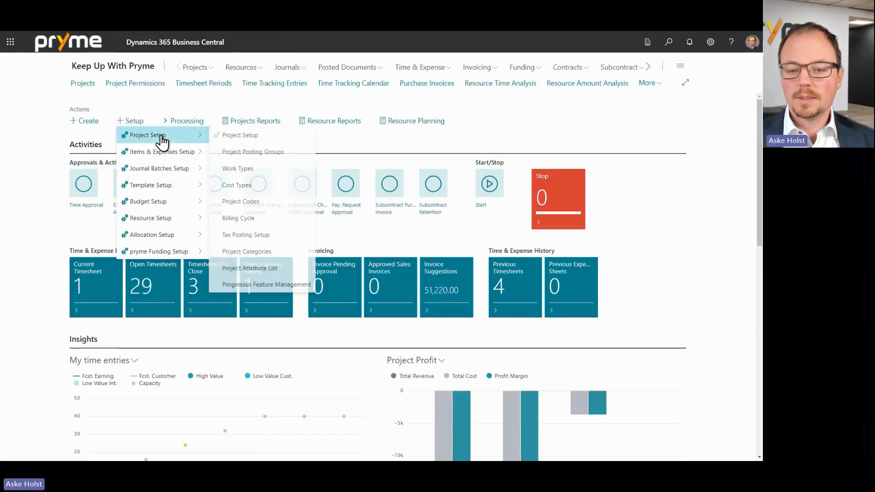
left_click(241, 136)
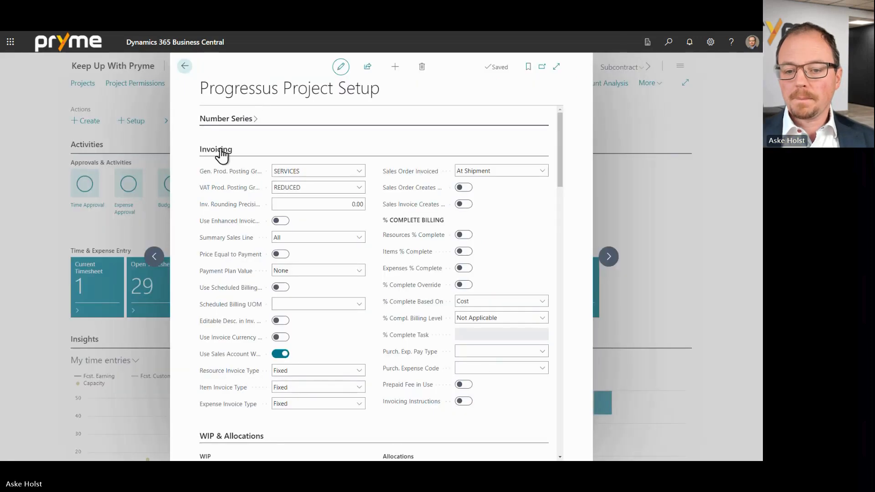
Step: Enable Enforce Dependencies in the Budget settings of the project setup and close the page
left_click(221, 152)
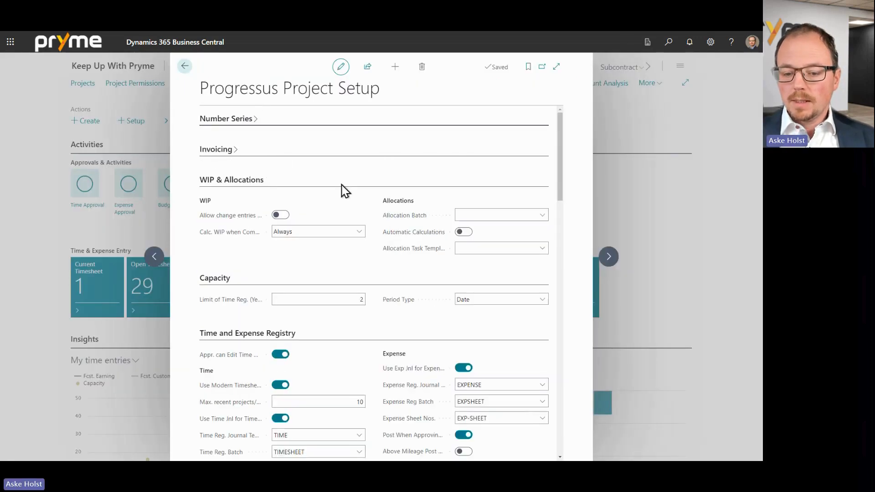
scroll(346, 191, "down", 6)
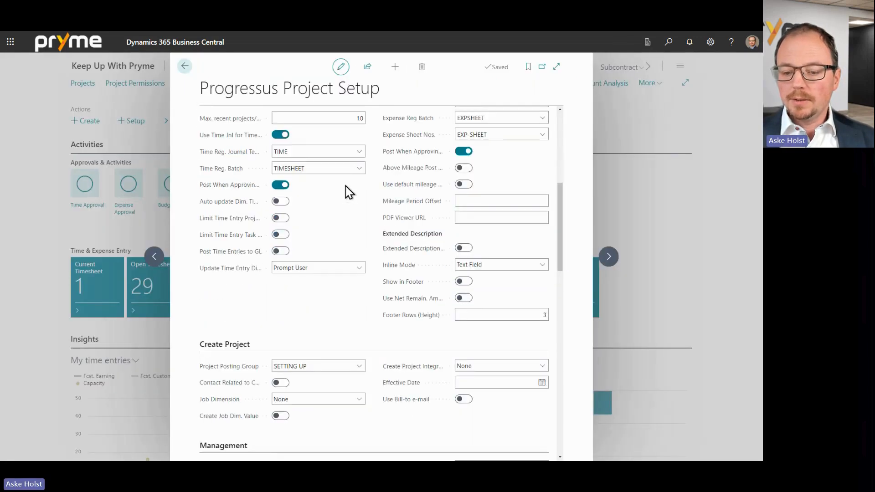
scroll(349, 191, "down", 5)
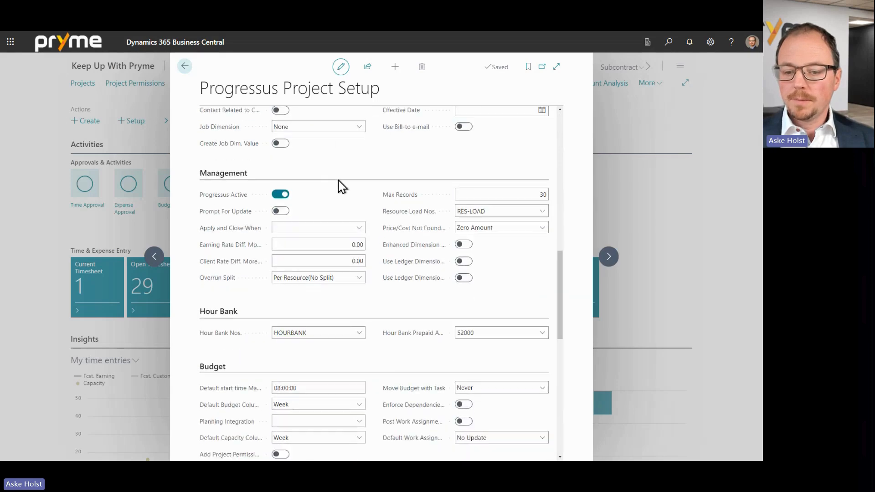
scroll(343, 186, "down", 4)
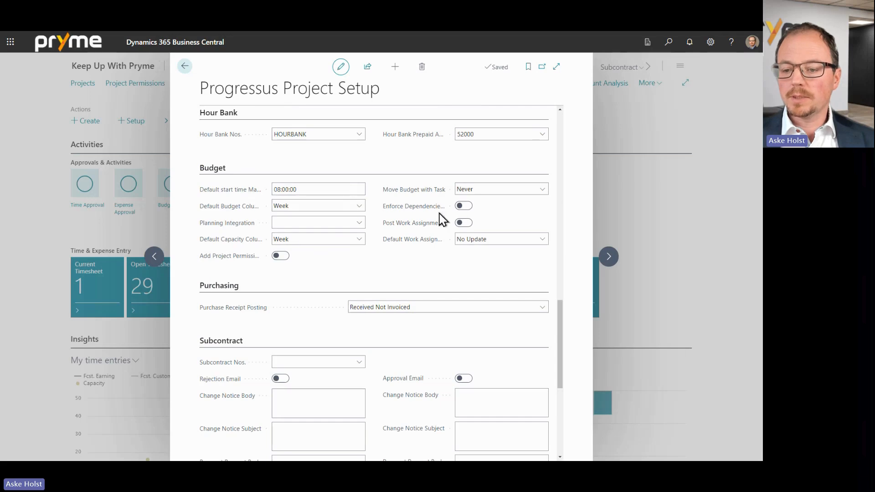
mouse_move(442, 213)
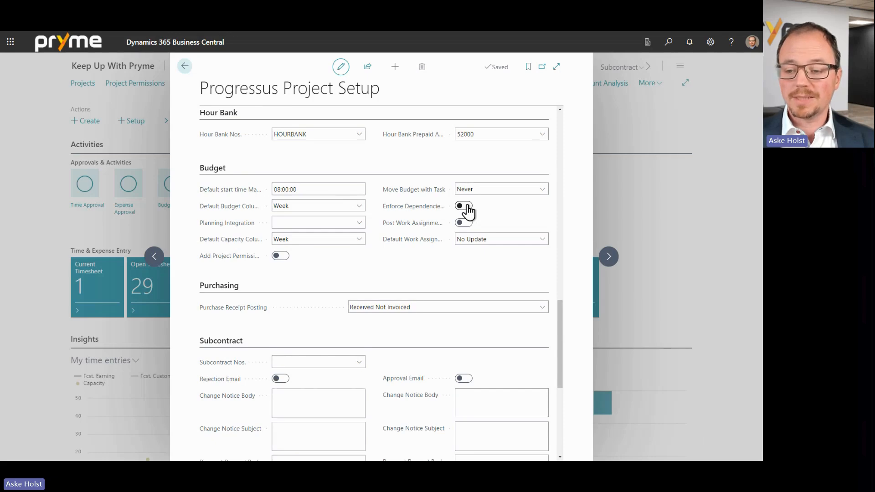
left_click(465, 207)
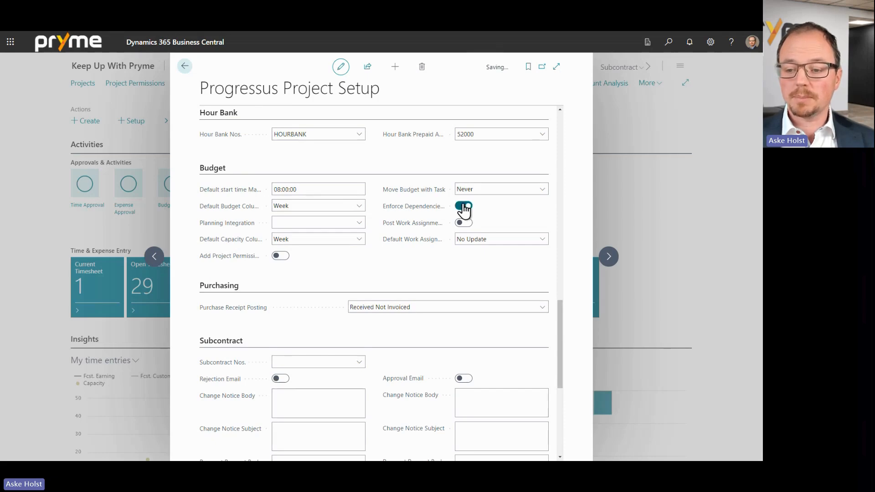
left_click(185, 67)
Step: Reopen the SW-001 Gantt chart, and move Proposal to start on 18 October and Customer meeting on 14 October 2024
left_click(85, 85)
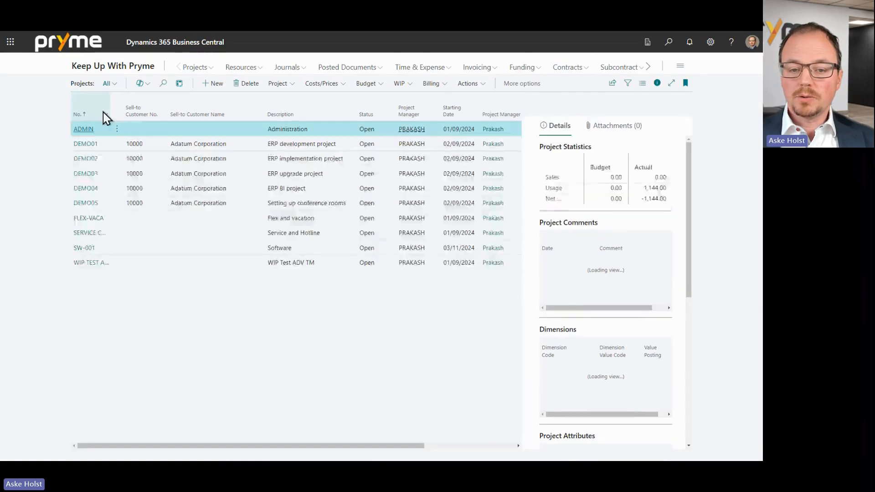
left_click(136, 250)
left_click(288, 84)
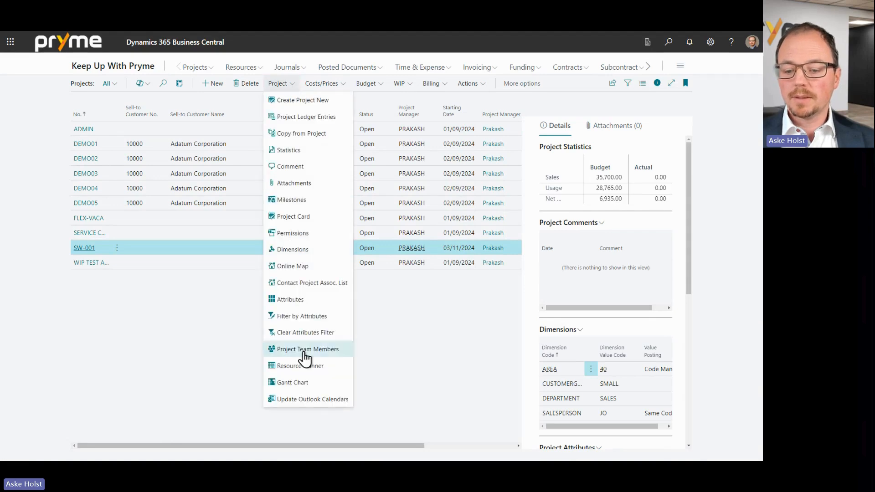
left_click(307, 384)
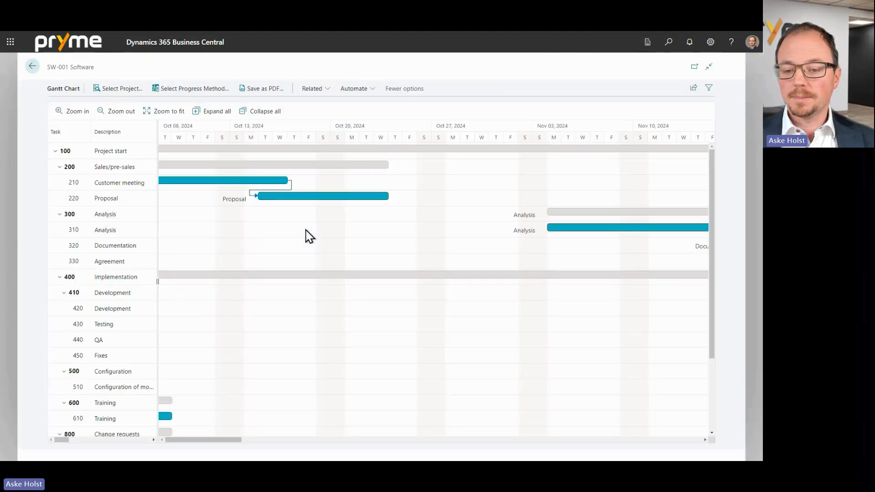
left_click_drag(276, 196, 324, 199)
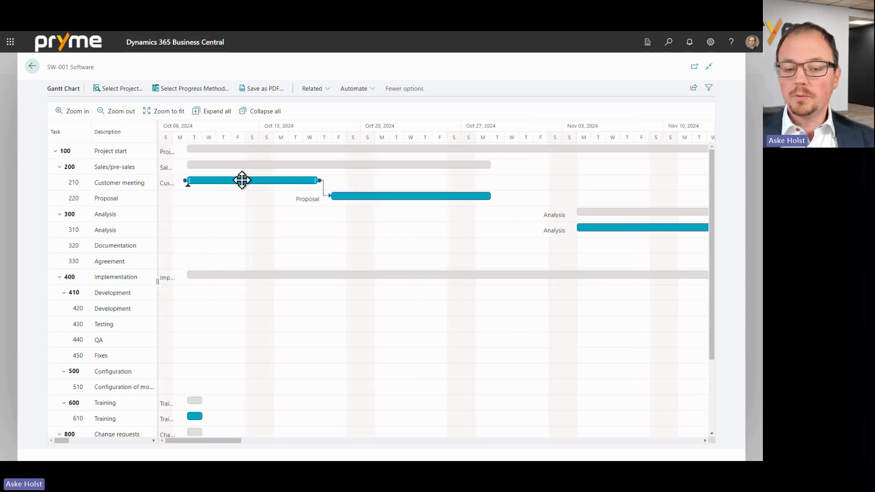
left_click_drag(242, 180, 328, 185)
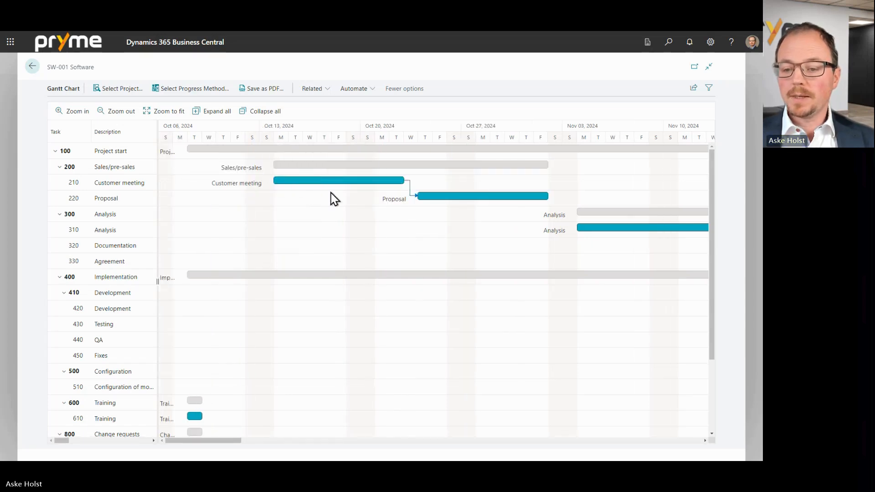
Step: Link Proposal's finish to task 310 Analysis's start, and move Customer meeting to start 7 October and Proposal 21 October 2024
mouse_move(433, 196)
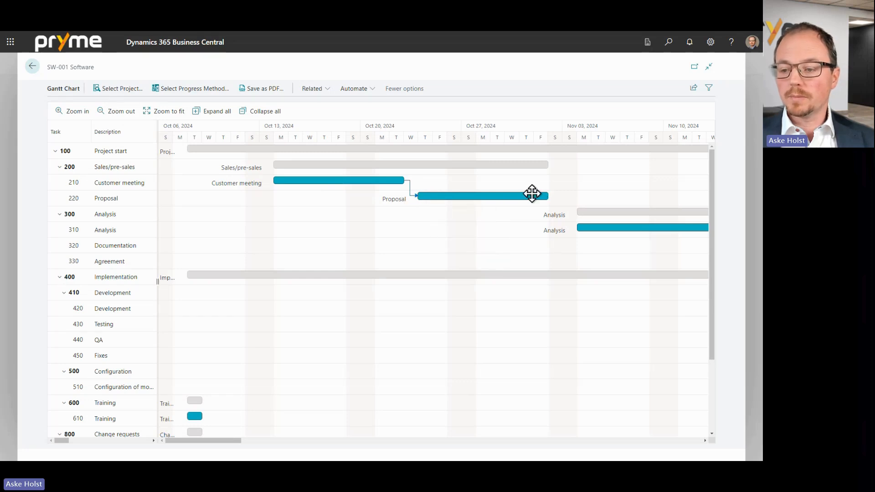
left_click_drag(550, 197, 576, 230)
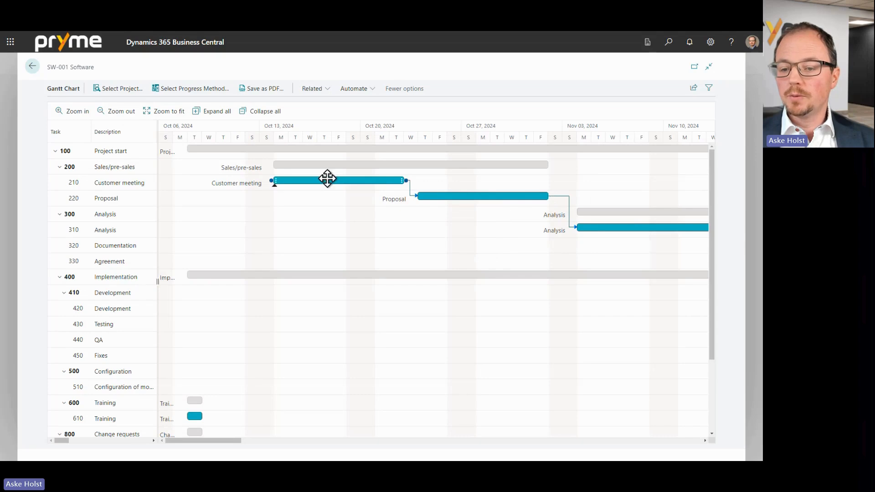
left_click_drag(328, 179, 230, 191)
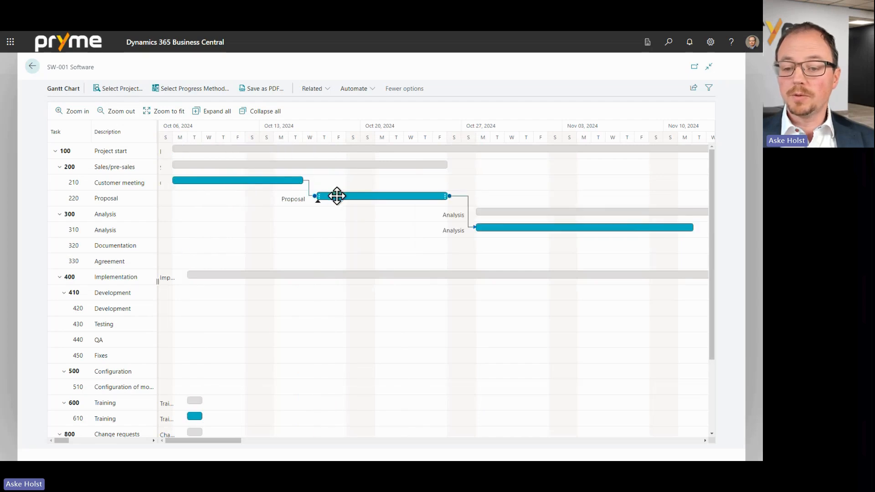
left_click_drag(337, 195, 401, 198)
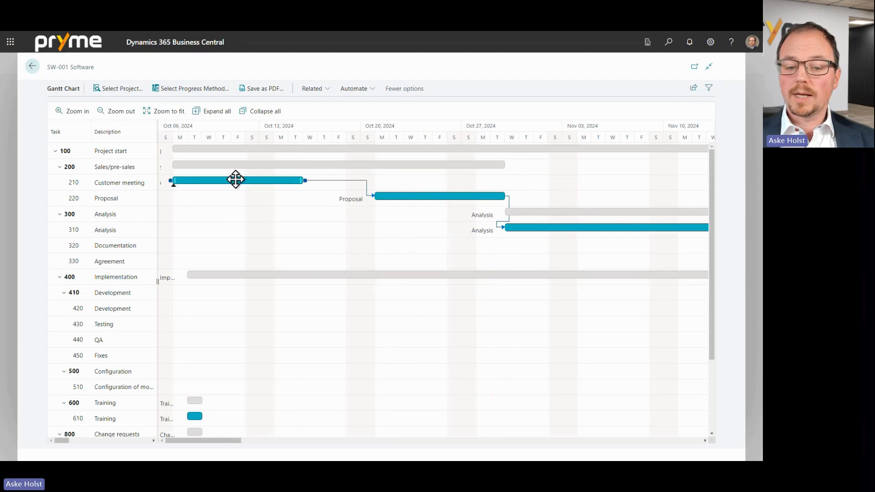
Step: Leave the Gantt chart and open the Resource Planner from the role centre
mouse_move(251, 181)
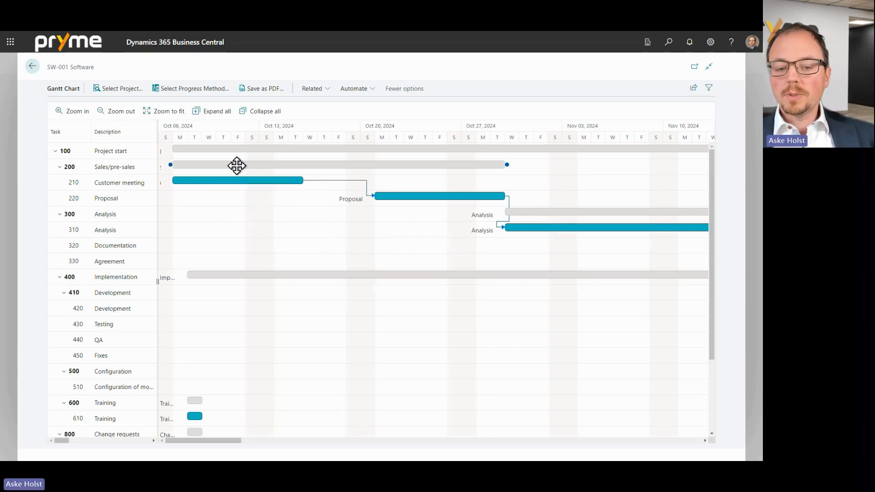
mouse_move(215, 165)
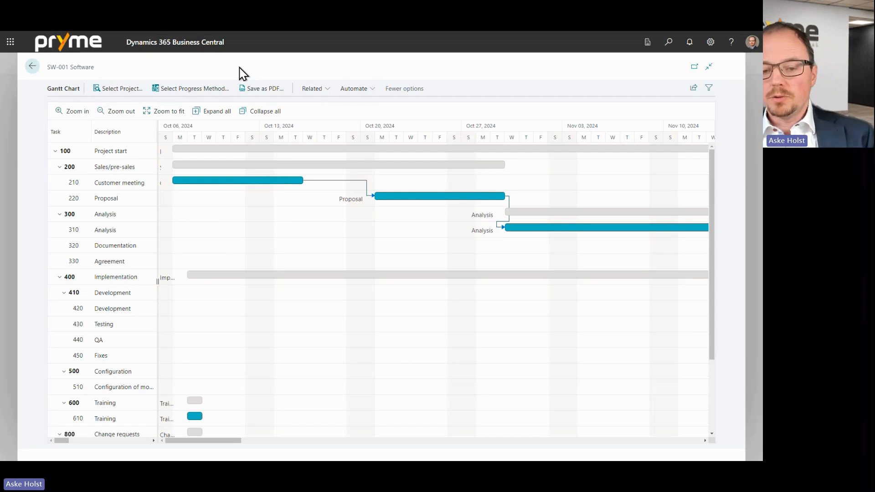
left_click(31, 67)
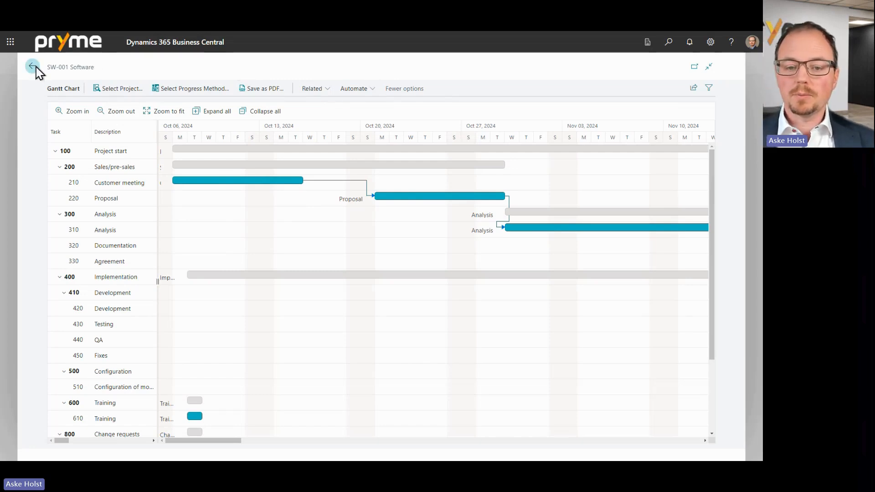
left_click(113, 73)
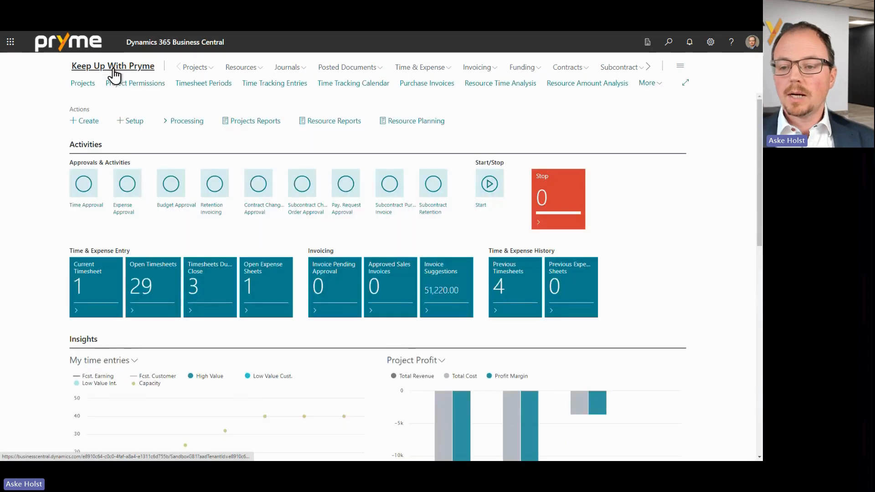
left_click(429, 122)
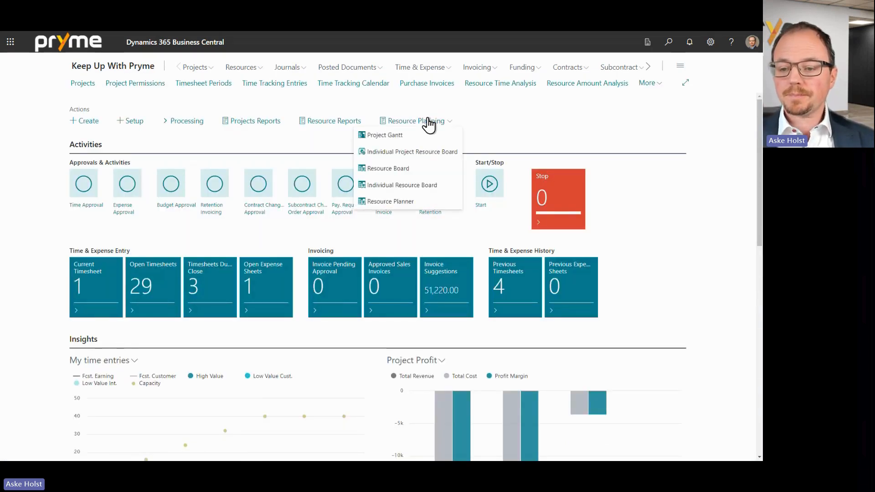
left_click(401, 200)
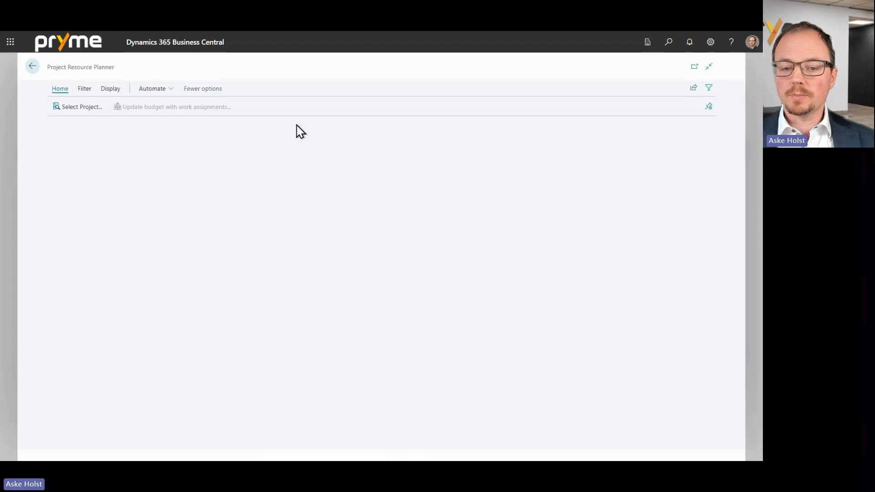
Step: Load project SW-001 in the Resource Planner and view its allowed task dates for October 2024 by month
left_click(89, 110)
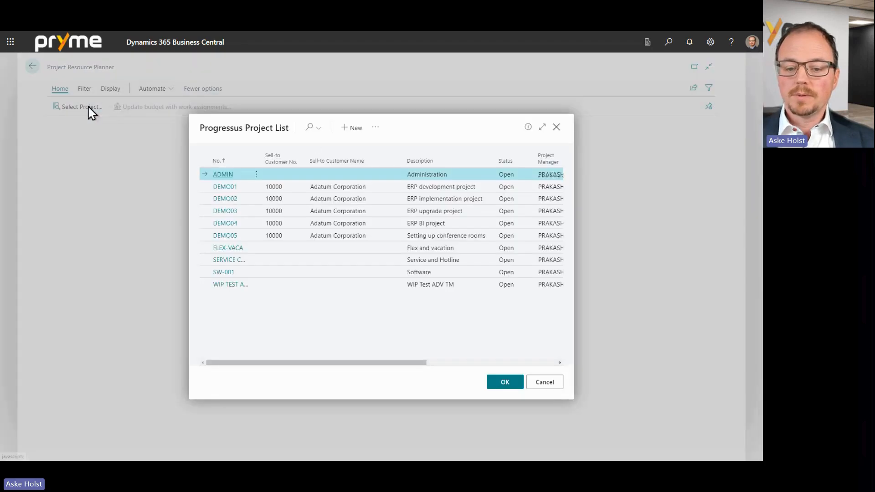
left_click(229, 274)
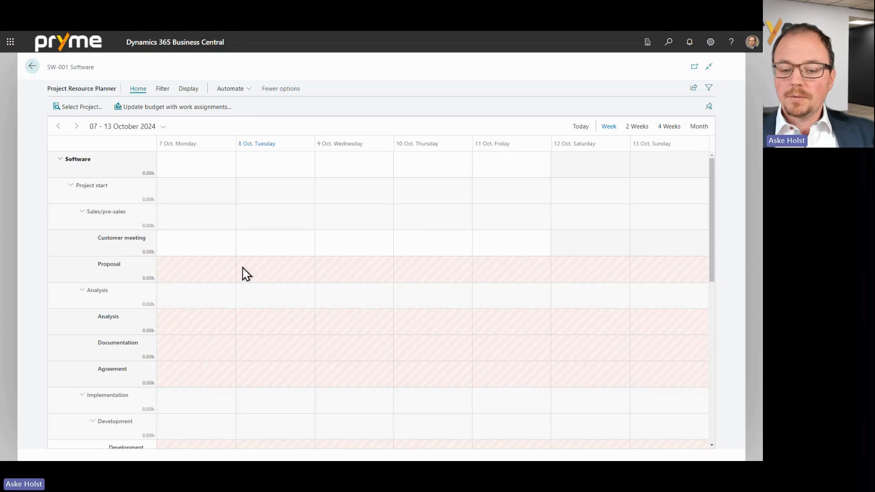
left_click(702, 128)
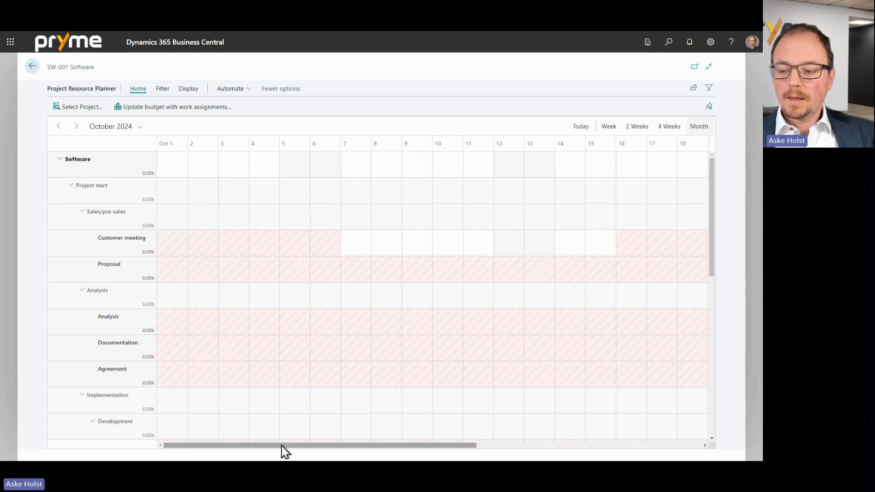
left_click_drag(283, 446, 529, 459)
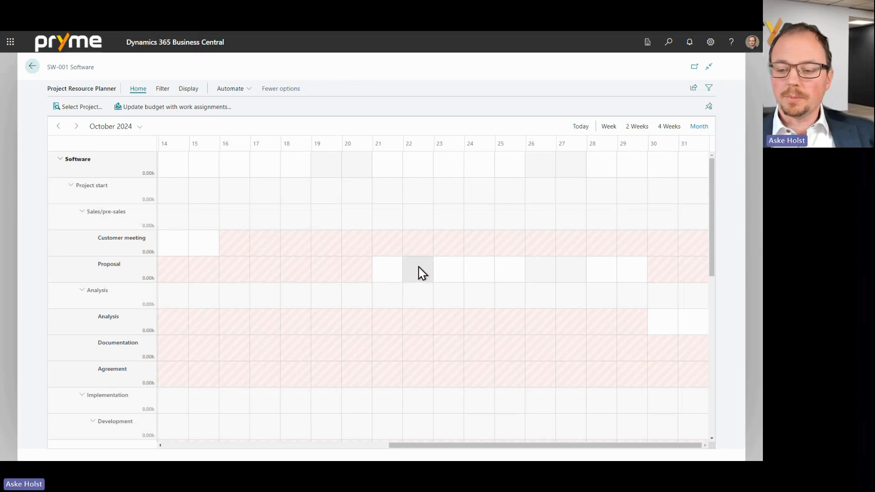
Step: Leave the Resource Planner and open the Resource Board
left_click(33, 67)
left_click(406, 123)
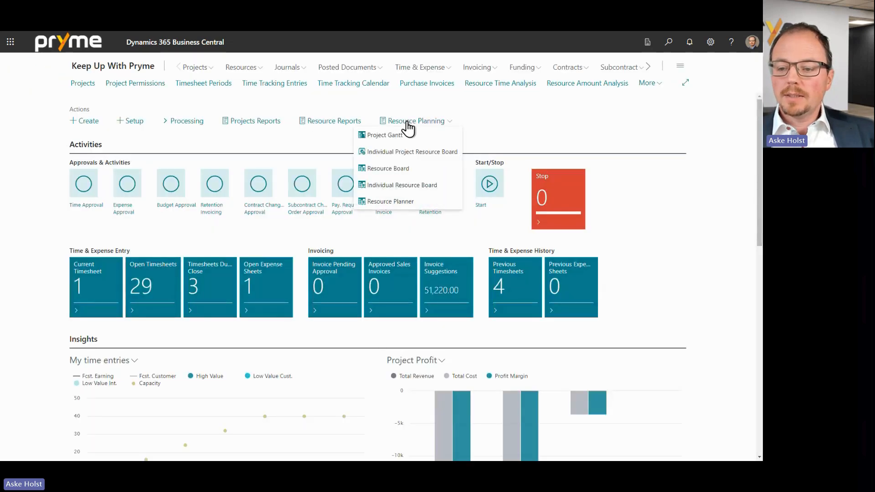
left_click(400, 168)
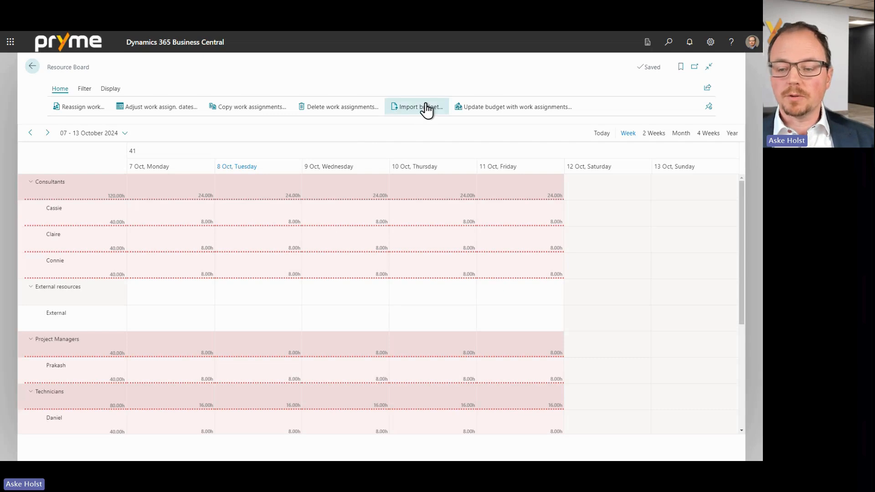
Step: Create a work assignment on 8 October 2024 for the first listed consultant, for project SW-001, task 210, with 8 estimated hours
double_click(238, 212)
left_click(366, 144)
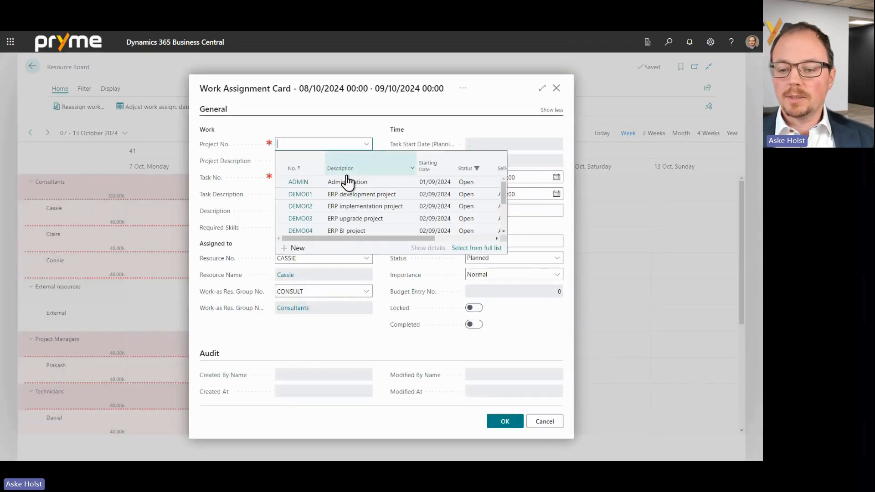
scroll(319, 205, "down", 3)
left_click(305, 217)
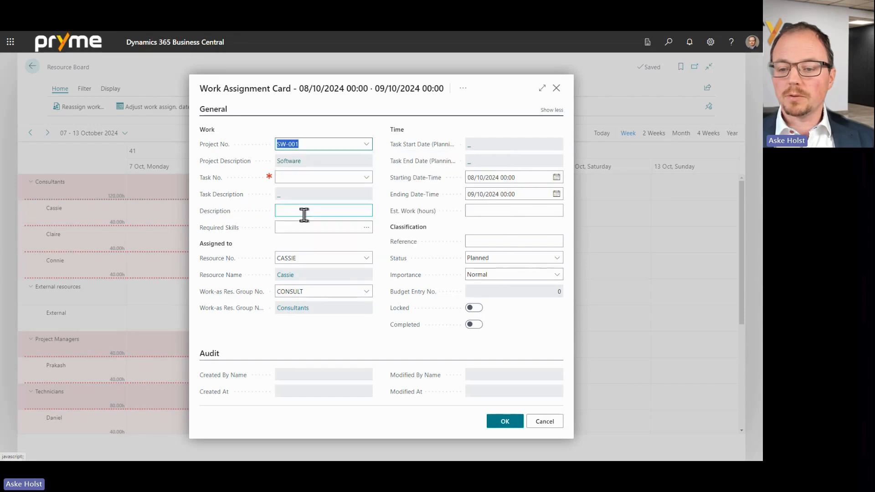
left_click(366, 177)
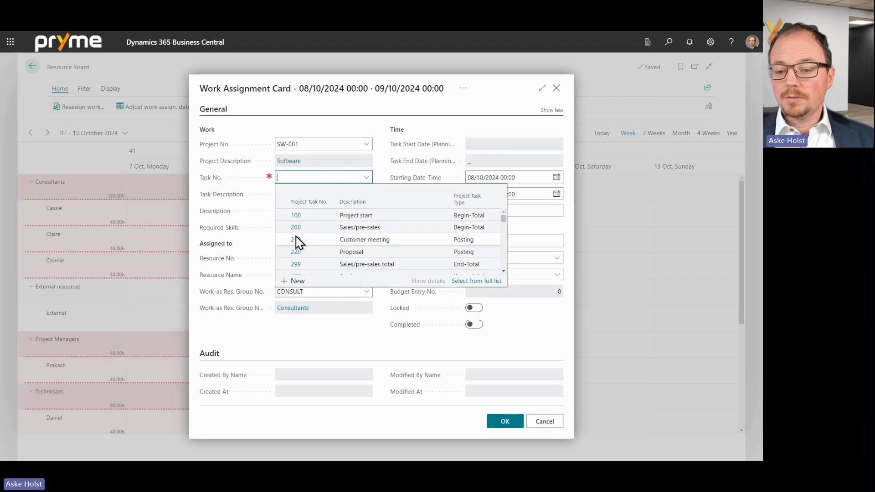
left_click(296, 240)
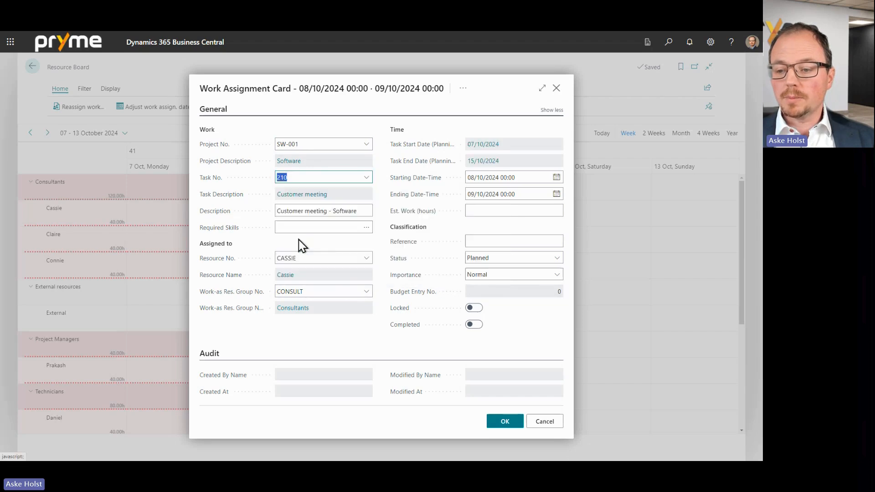
left_click(470, 214)
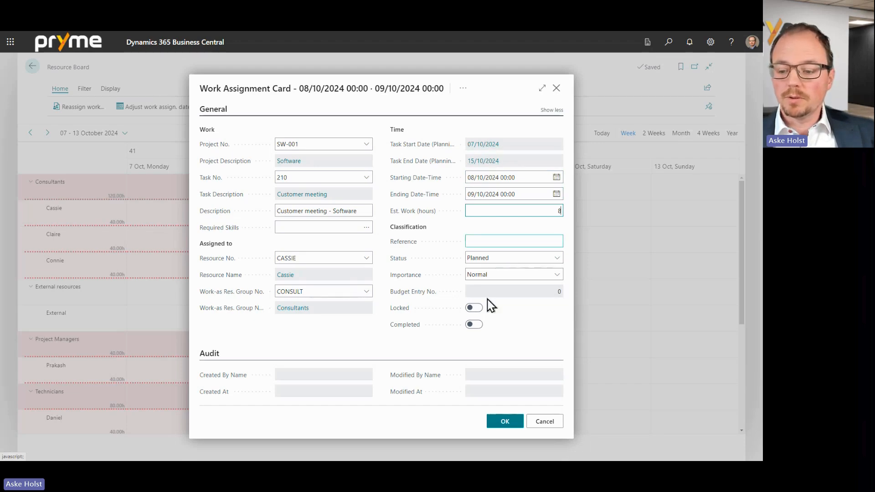
left_click(499, 421)
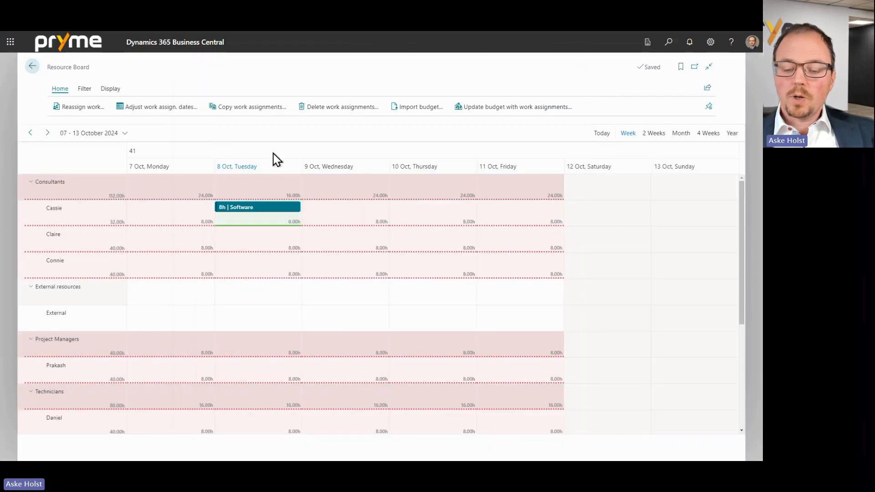
Step: Show the board by month, move the 8-hour Software assignment to 18 October 2024, and check the dates on its card
mouse_move(260, 217)
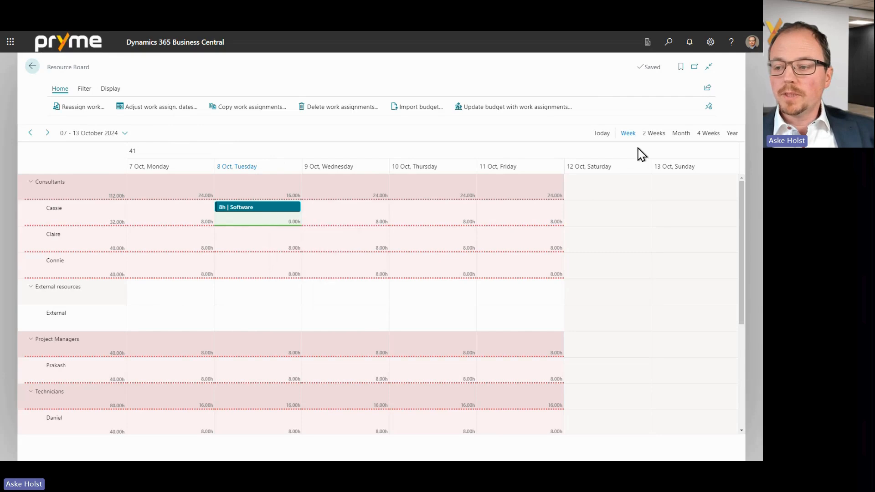
left_click(650, 140)
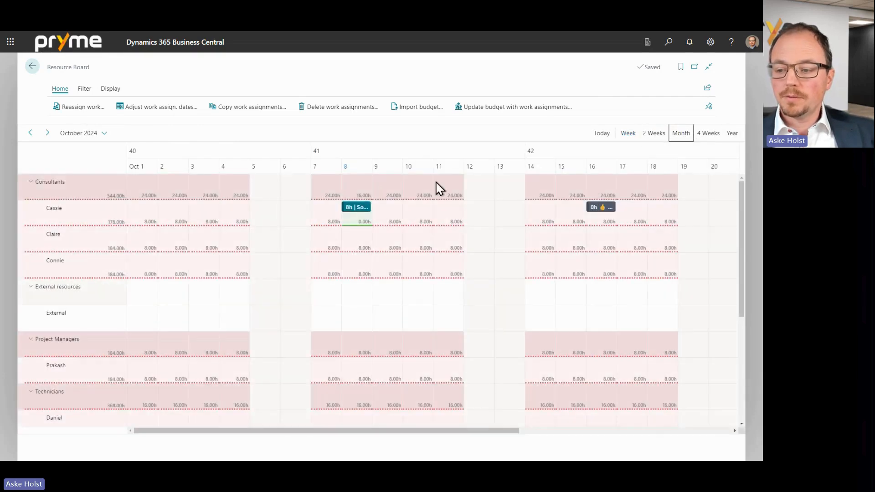
mouse_move(357, 209)
left_click_drag(357, 209, 656, 214)
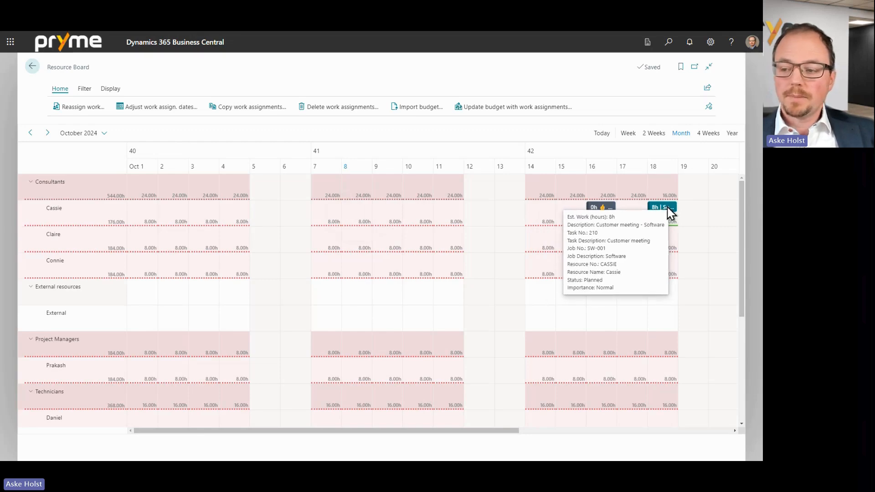
double_click(668, 208)
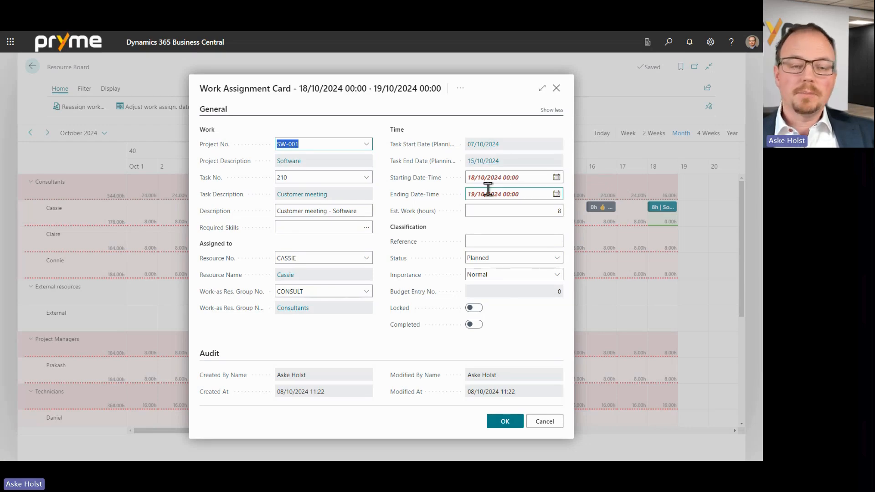
left_click(538, 424)
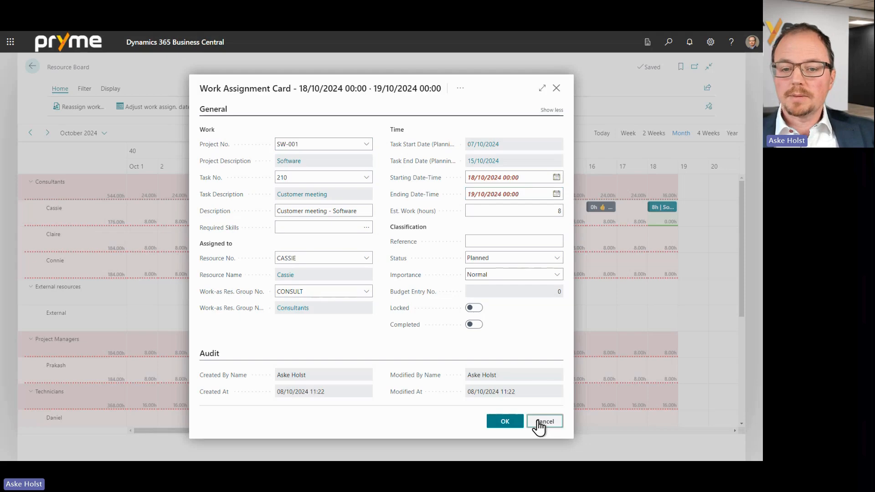
Step: Open the board's colouring setup and create a style rule set with code STD
left_click(109, 89)
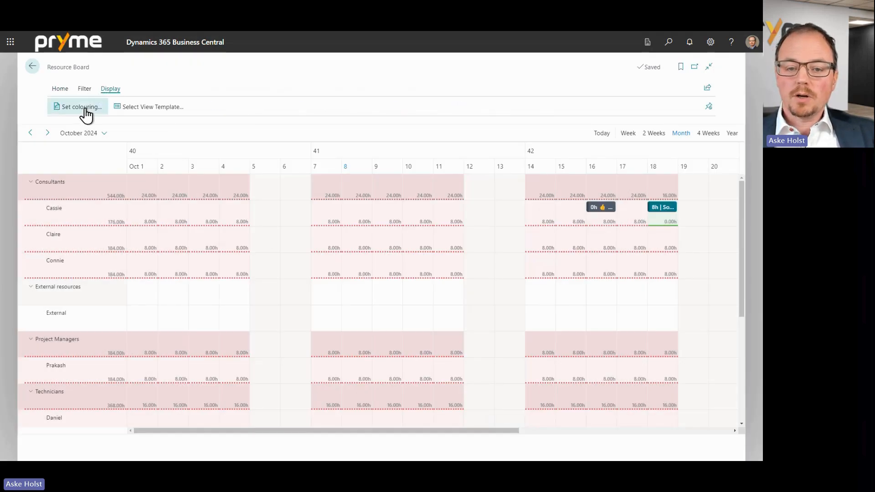
left_click(97, 115)
left_click(361, 132)
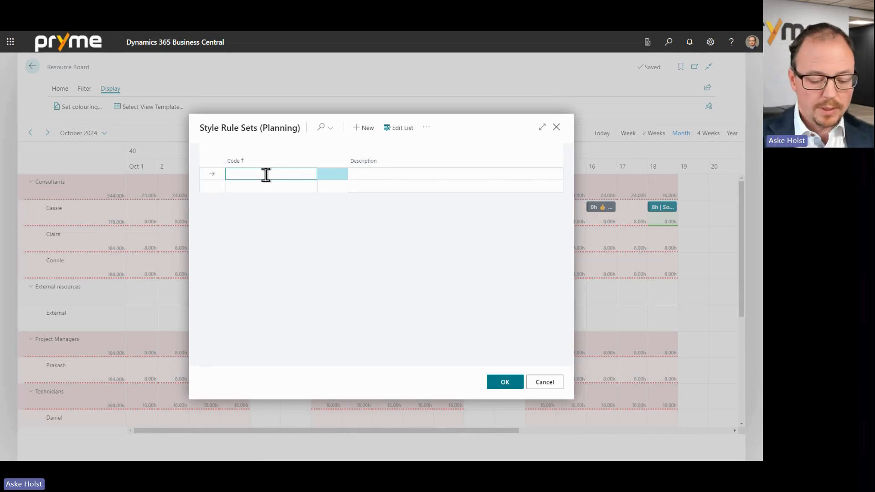
type("s")
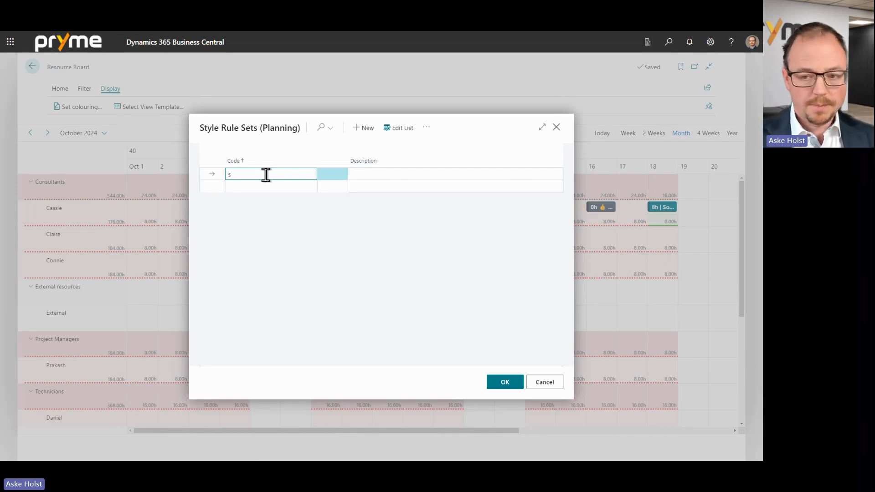
type("td")
key("Tab")
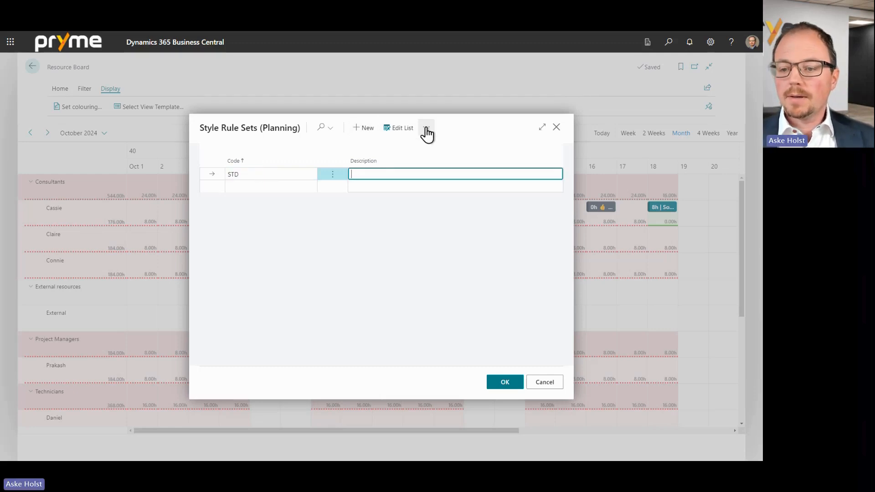
Step: Open the style rules of the STD set and add the rules LATE and EARLY
left_click(427, 132)
left_click(379, 165)
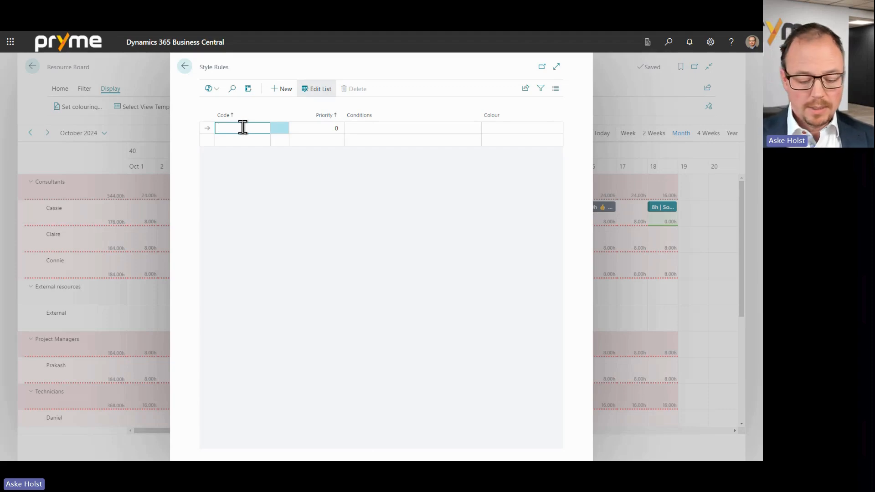
key("Down")
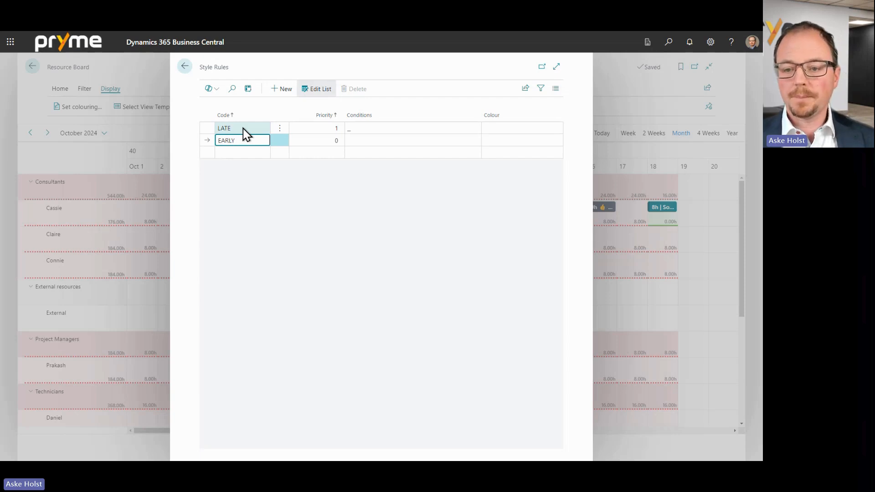
Step: Set the LATE rule's colour to Scarlet (BC) and the EARLY rule's colour to Egg (BC)
left_click(243, 128)
left_click(525, 129)
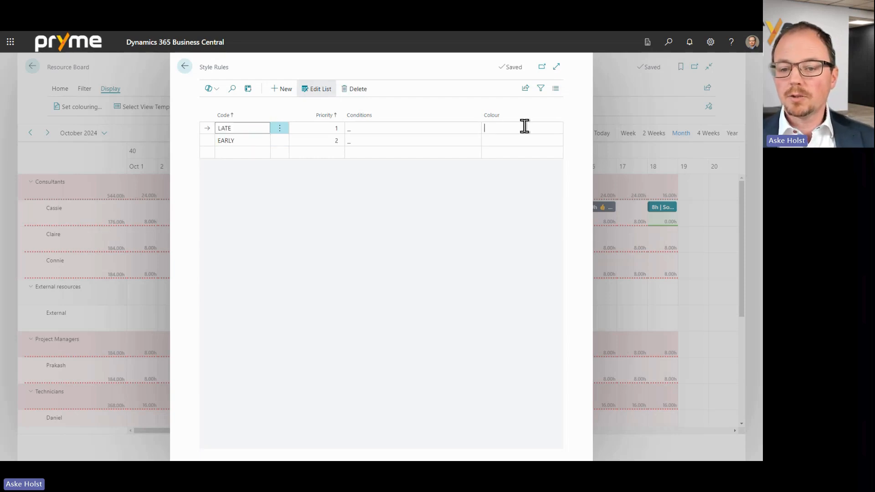
scroll(549, 189, "down", 3)
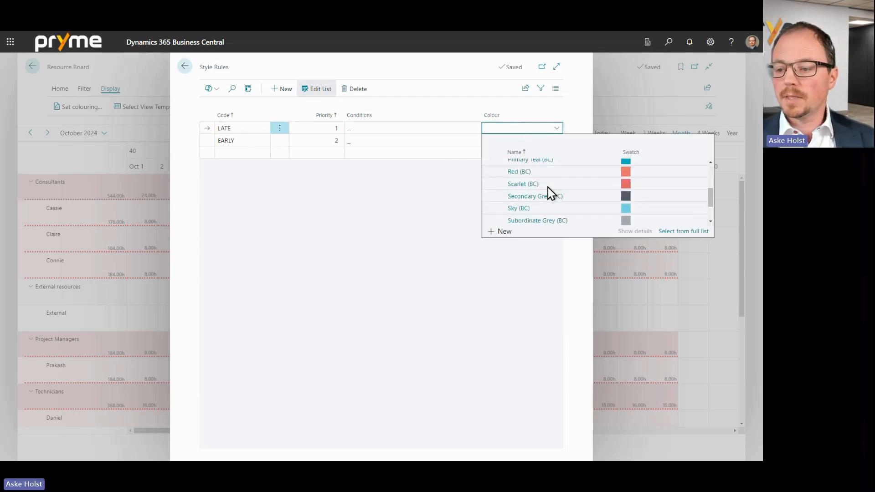
left_click(529, 184)
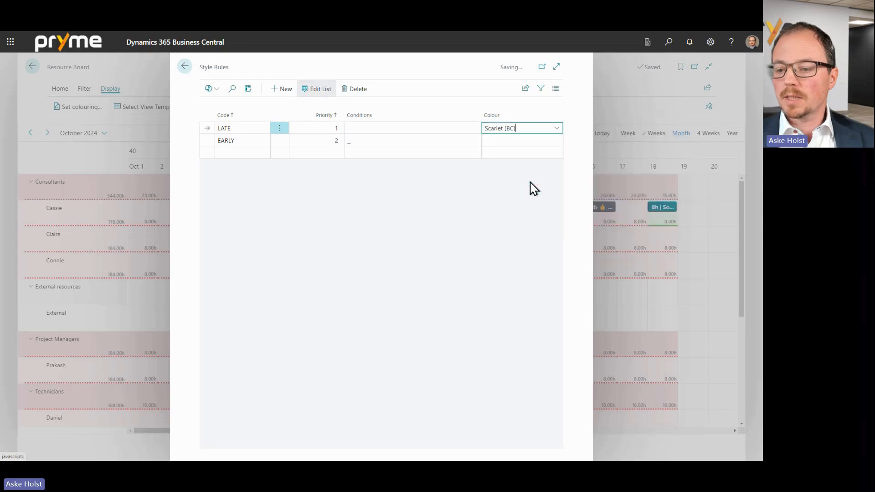
left_click(557, 141)
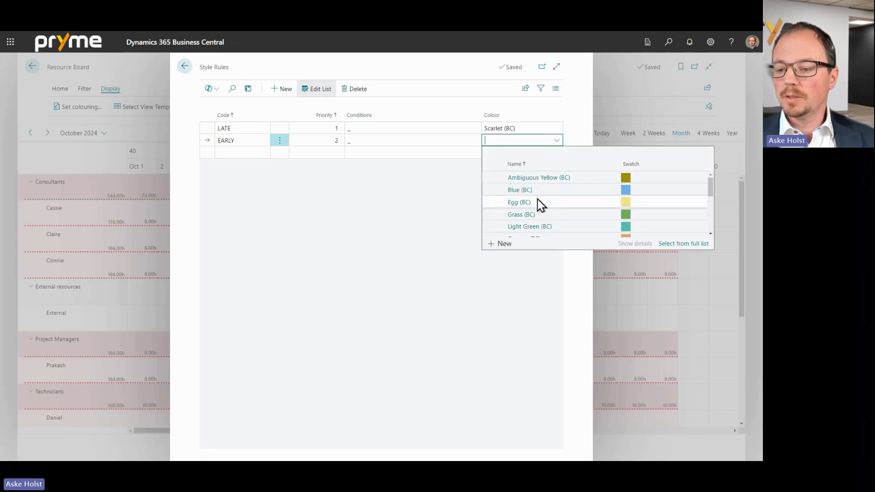
left_click(523, 204)
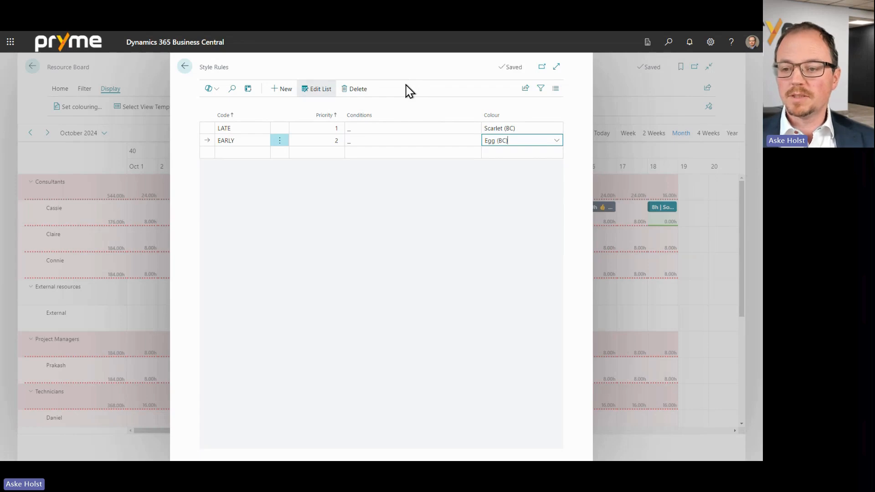
Step: Give the LATE rule the work assignment condition End after Task End set to Yes
left_click(352, 133)
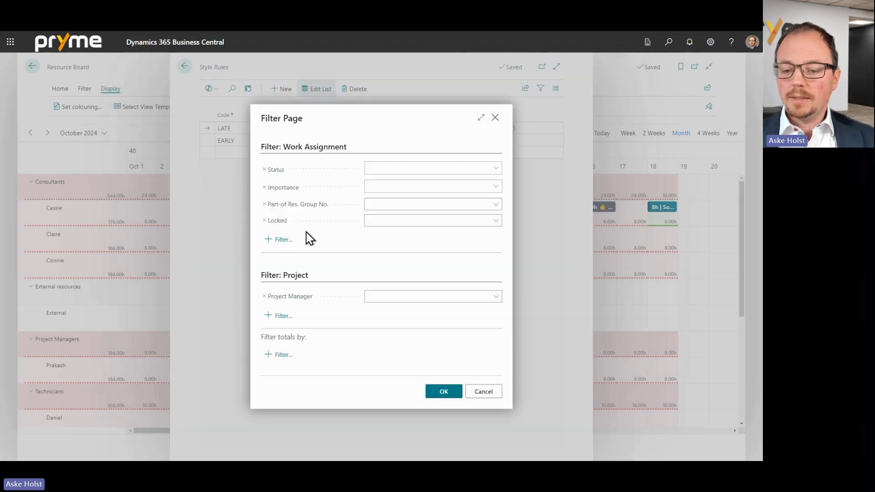
left_click(283, 240)
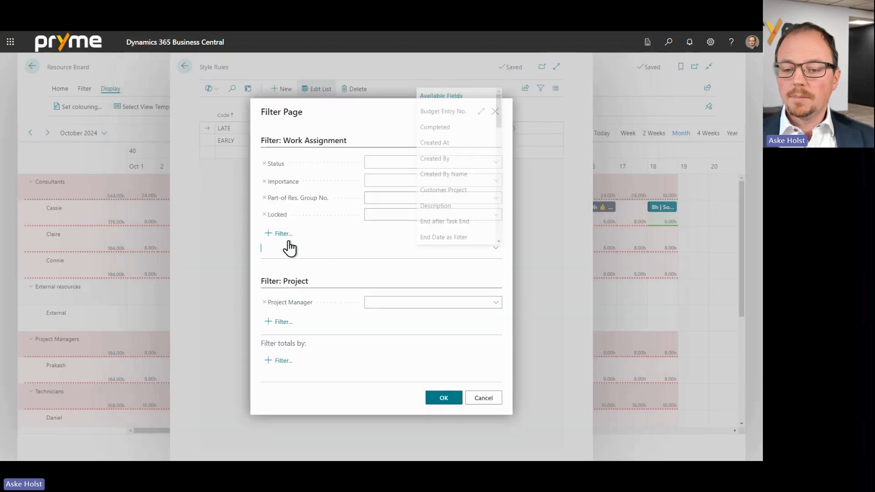
left_click(451, 220)
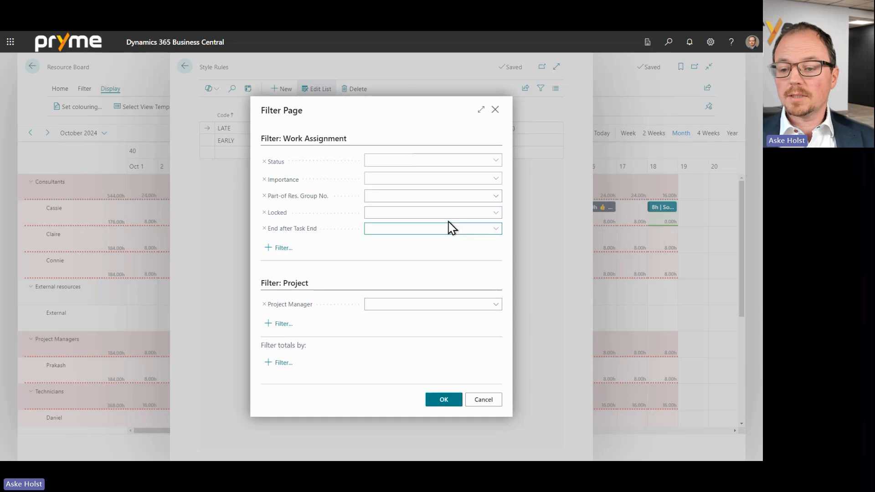
left_click(495, 230)
left_click(377, 251)
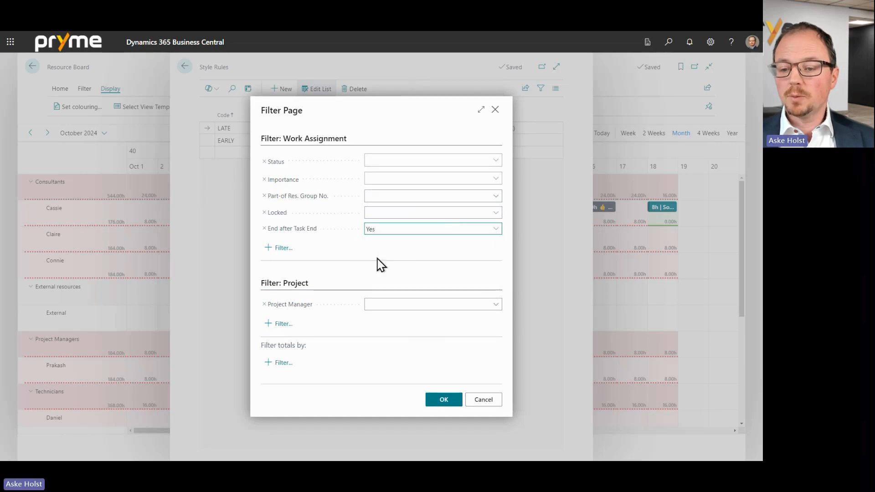
left_click(430, 403)
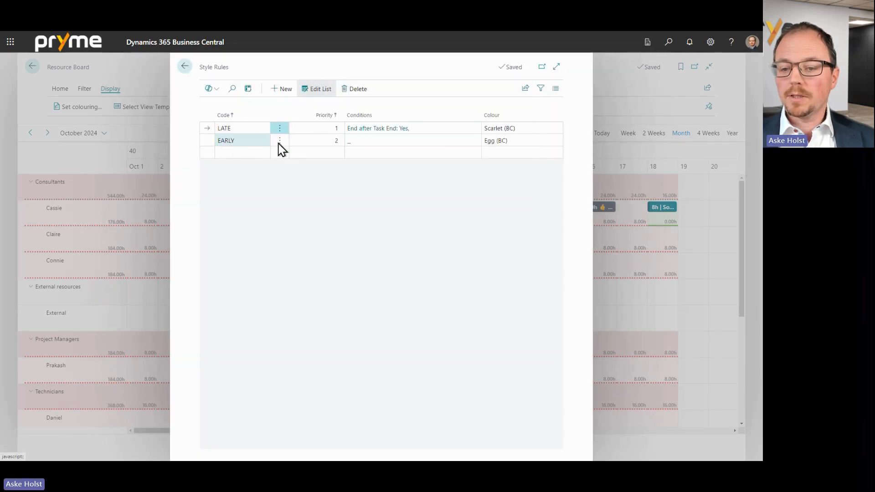
Step: Give the EARLY rule the work assignment condition Start before Task Start set to Yes
left_click(352, 148)
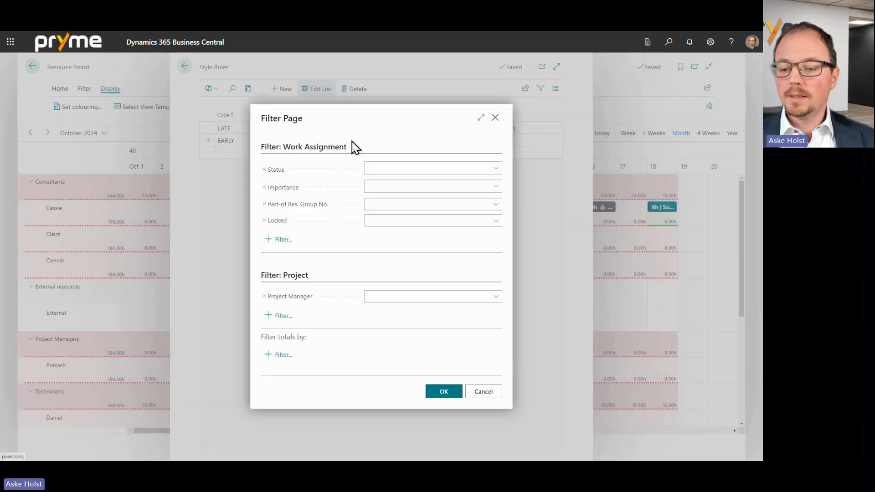
left_click(286, 234)
scroll(458, 193, "down", 10)
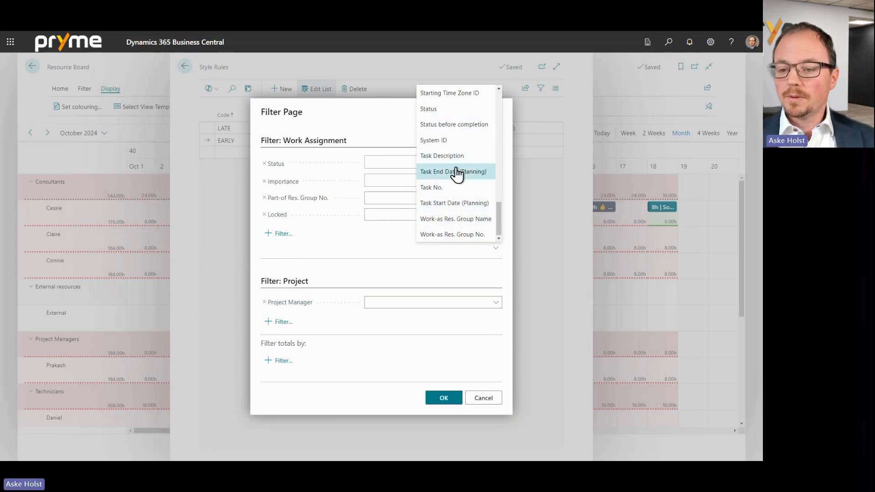
scroll(458, 182, "up", 1)
scroll(459, 182, "up", 4)
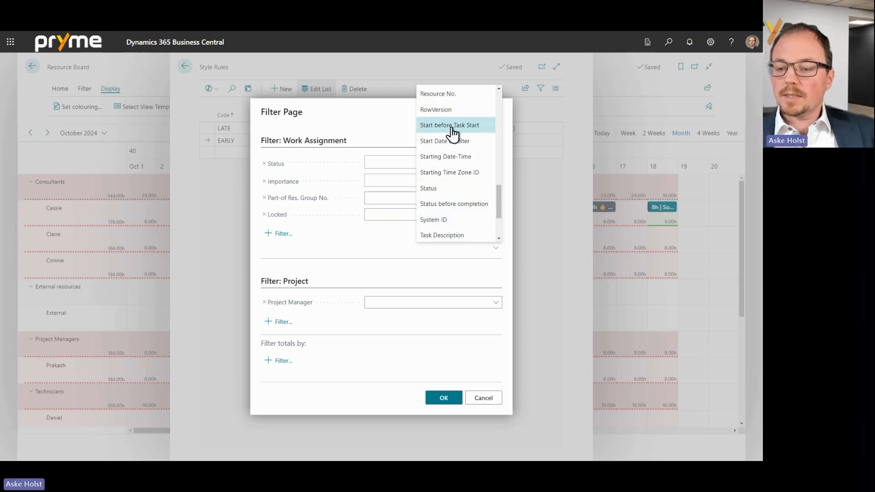
left_click(446, 132)
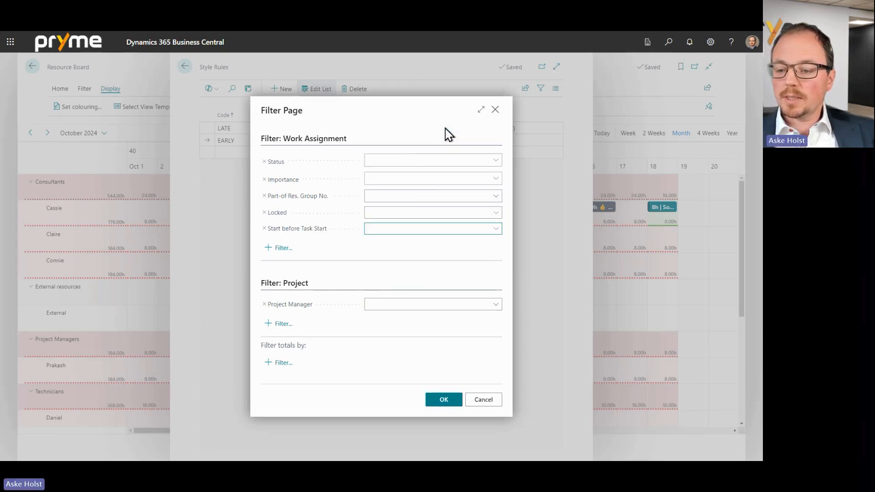
left_click(496, 230)
left_click(397, 262)
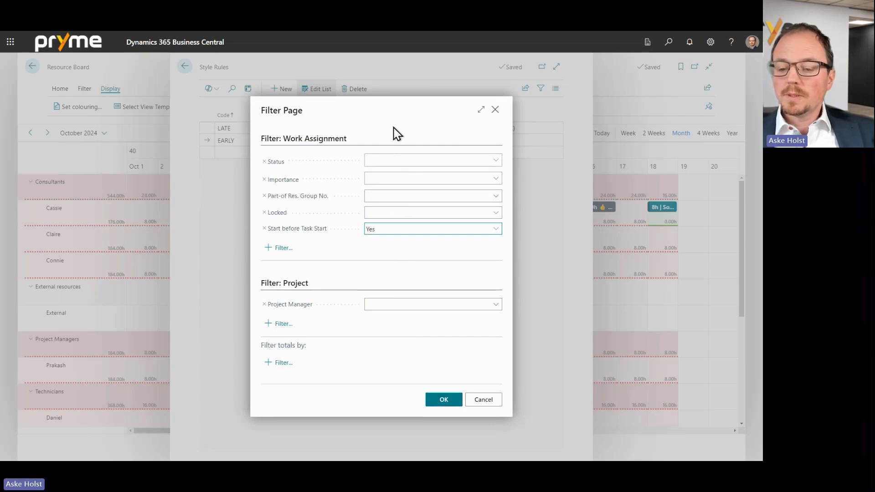
left_click(438, 402)
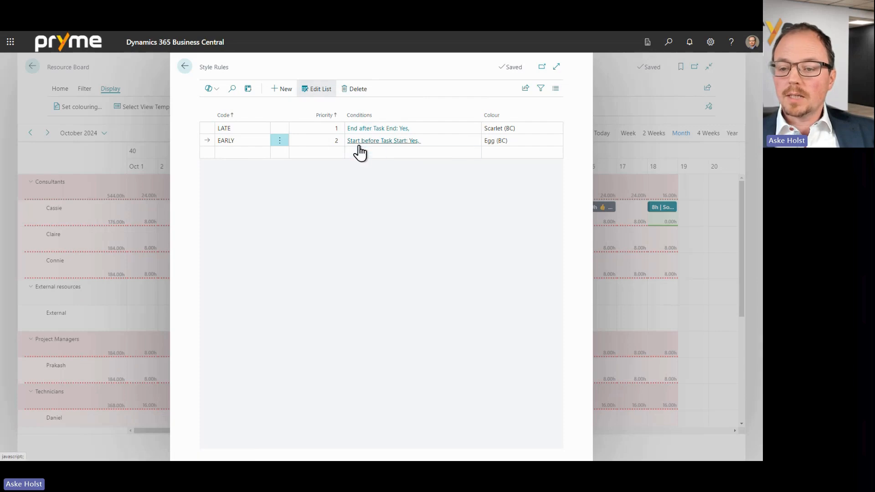
Step: Apply the STD style rule set to the Resource Board and check the Software assignment on 18 October
left_click(186, 67)
left_click(497, 383)
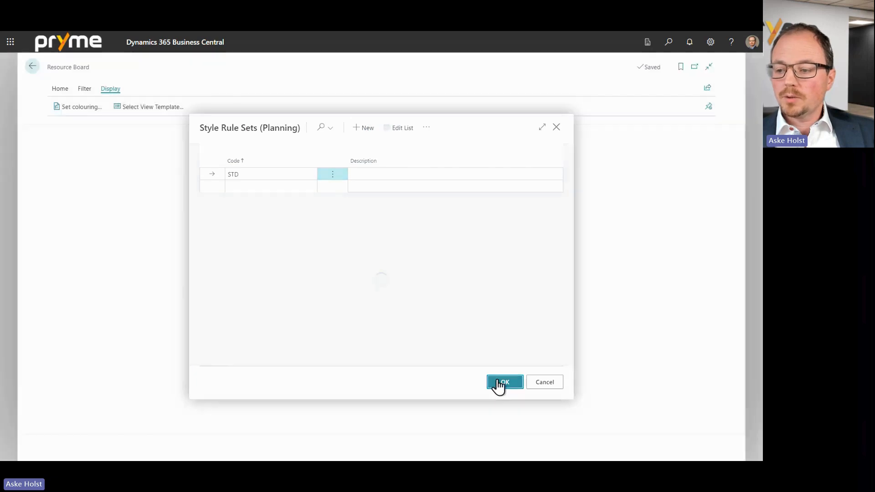
mouse_move(667, 217)
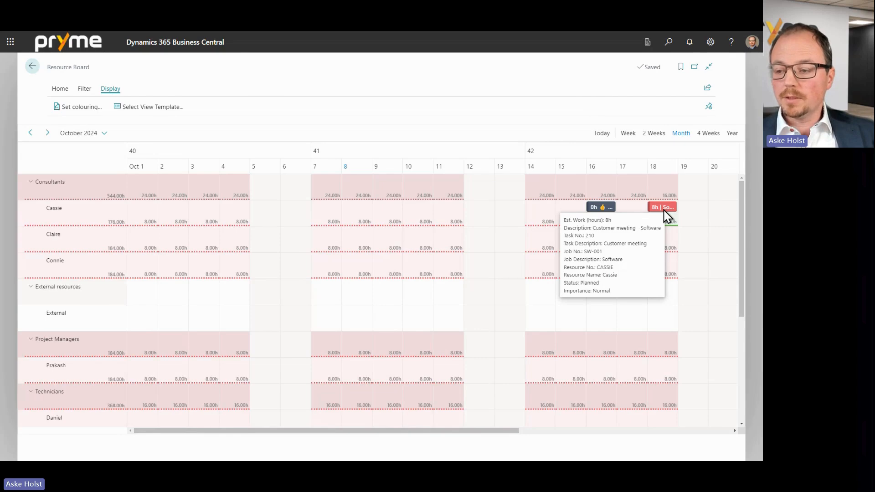
Step: Move the 8-hour Software assignment to 1 October 2024 and from there to 9 October 2024
left_click_drag(666, 215, 152, 220)
mouse_move(142, 217)
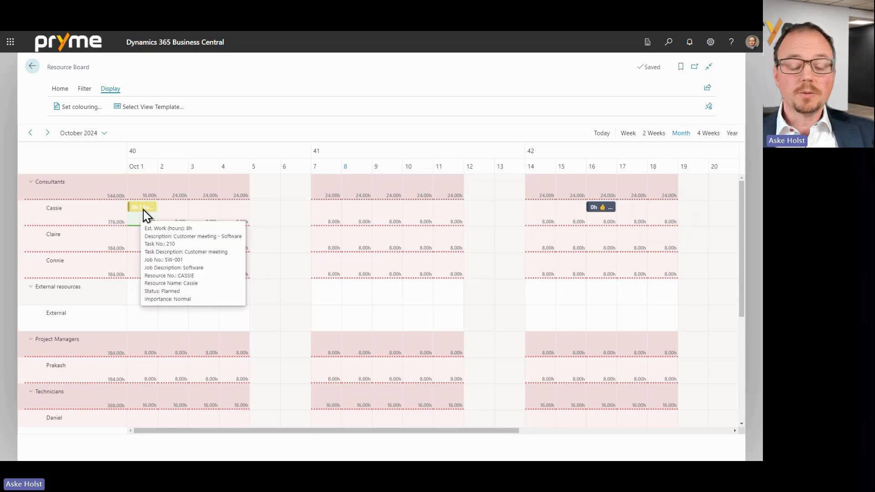
left_click_drag(141, 206, 398, 228)
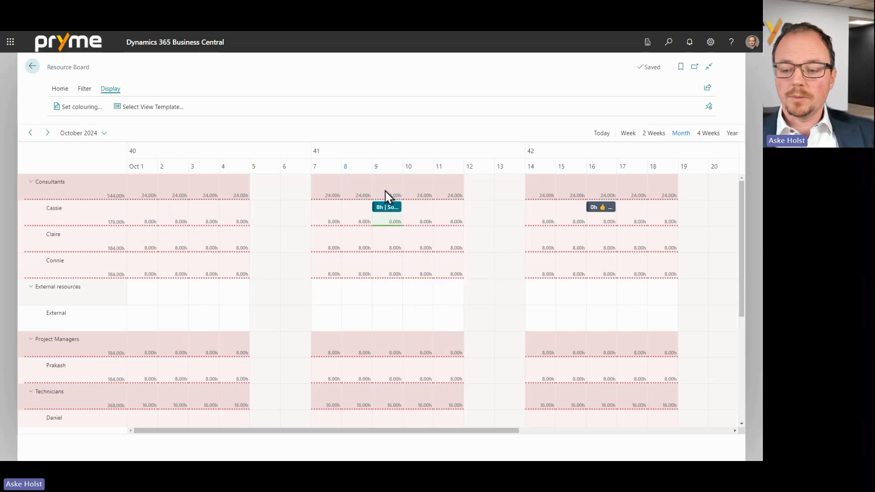
Step: Open the Resource Planner for project SW-001 and show it by month to examine the assignments against the task dates
left_click(32, 67)
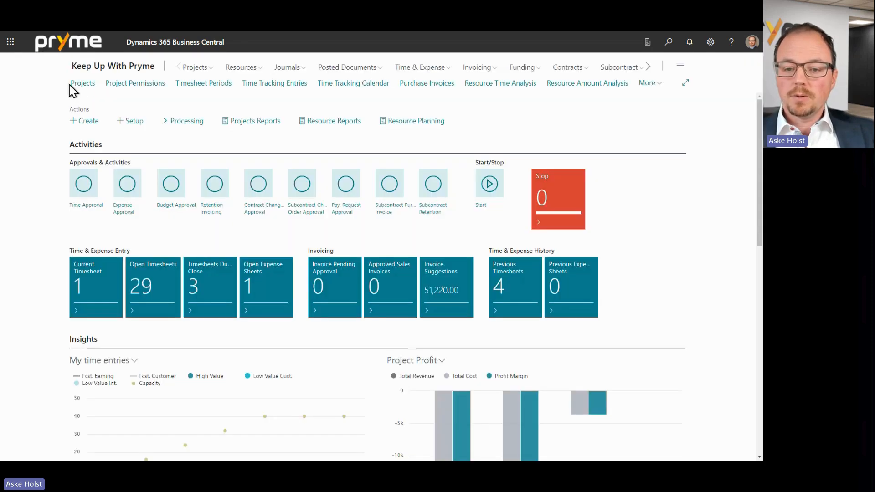
left_click(402, 122)
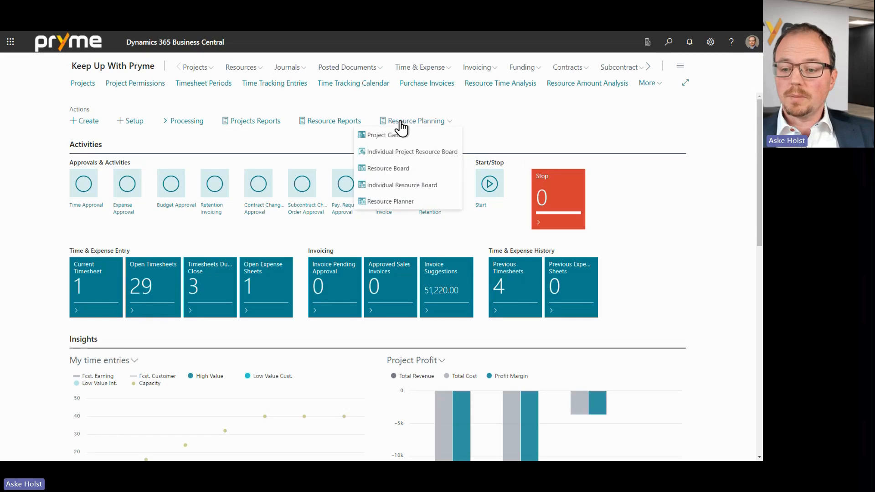
left_click(398, 202)
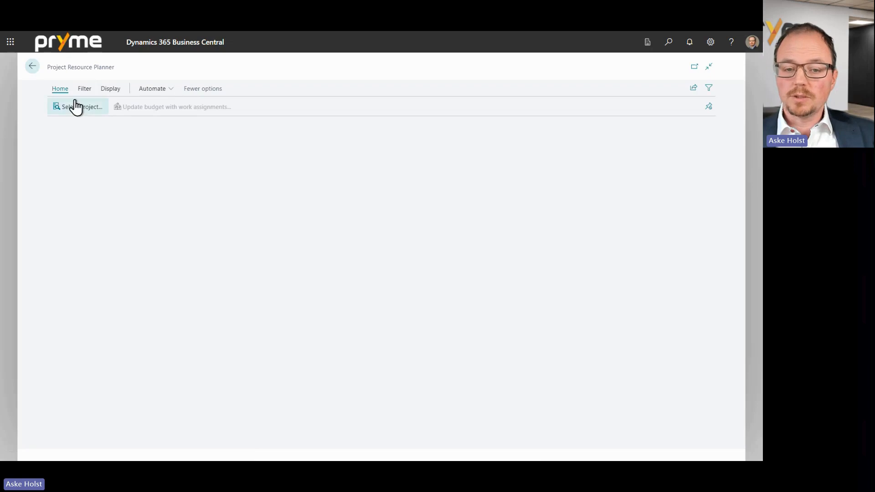
left_click(79, 110)
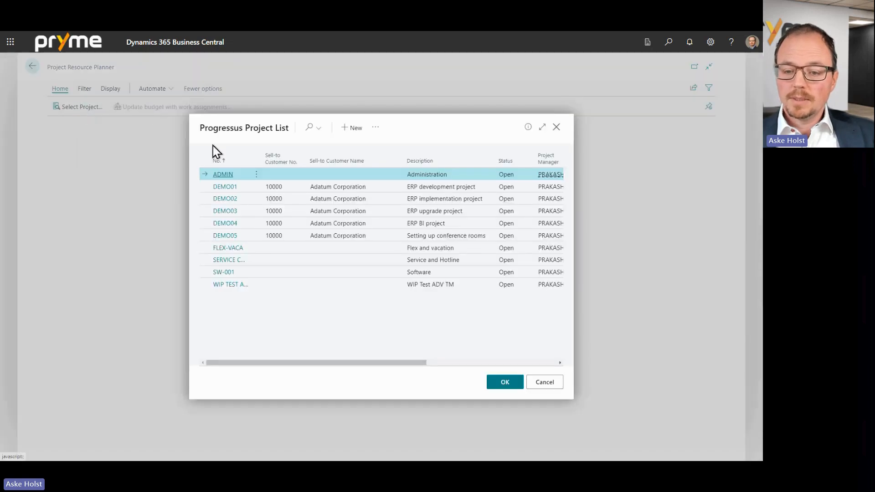
left_click(223, 273)
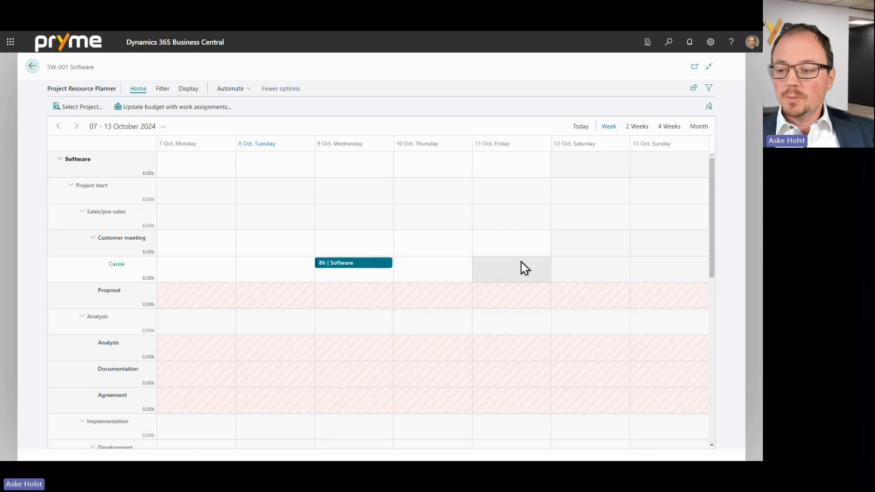
left_click(699, 127)
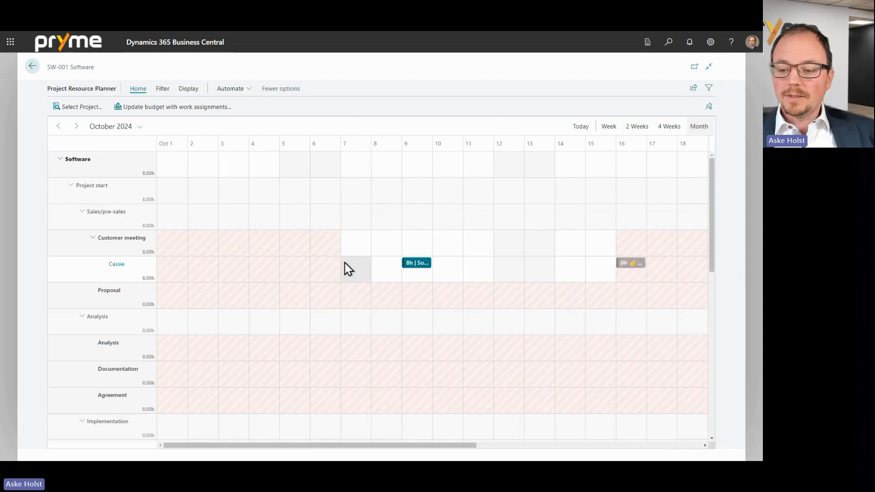
mouse_move(419, 269)
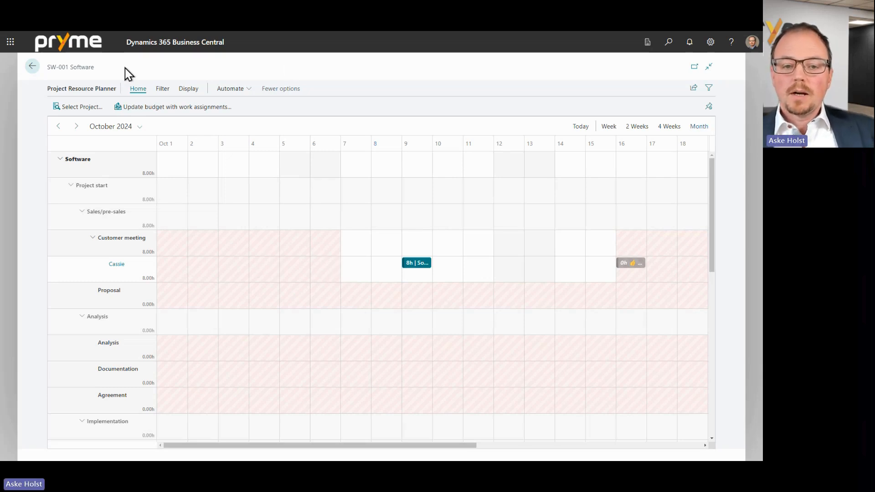
Step: Open the Project Gantt for project SW-001 and examine the Customer meeting task's bar and the assignment line beneath it
left_click(29, 70)
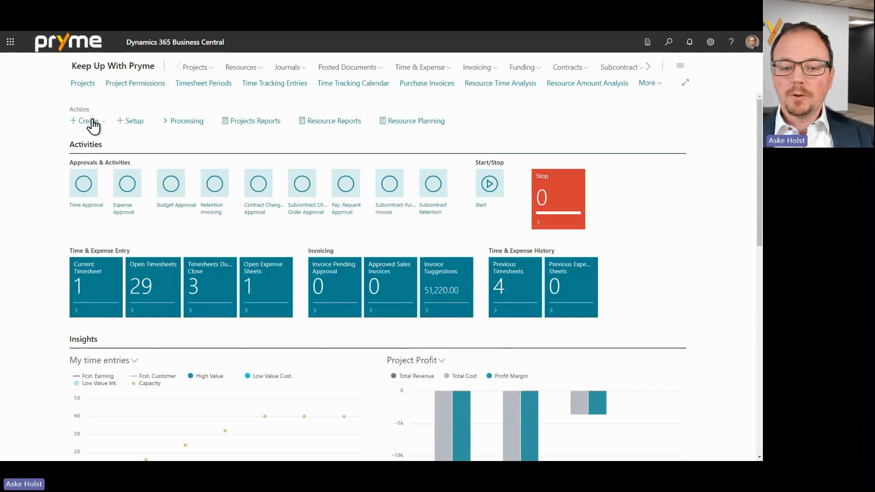
left_click(393, 124)
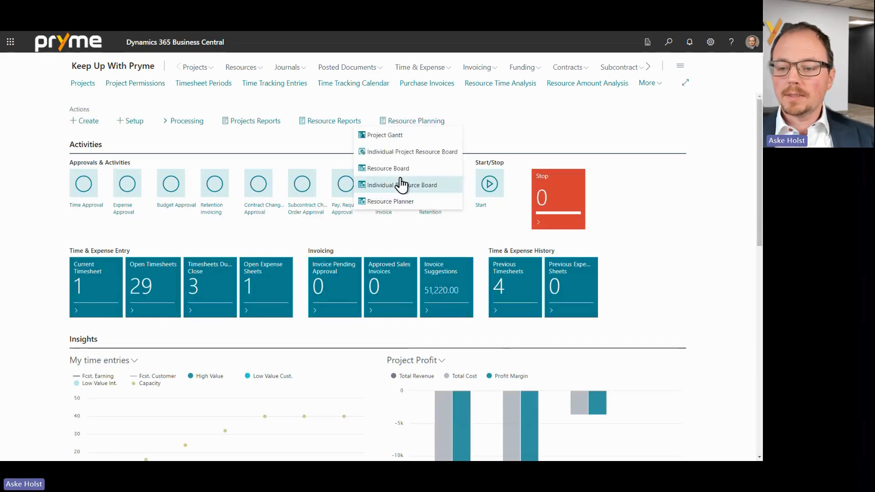
left_click(395, 136)
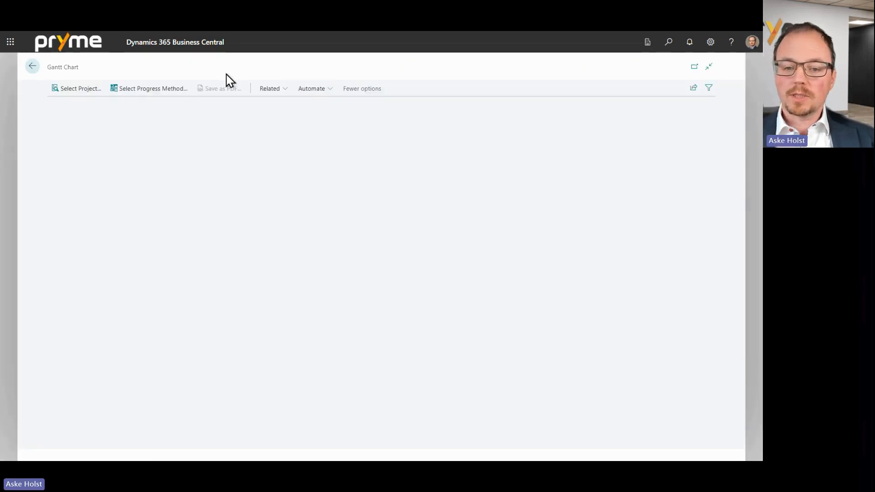
left_click(76, 94)
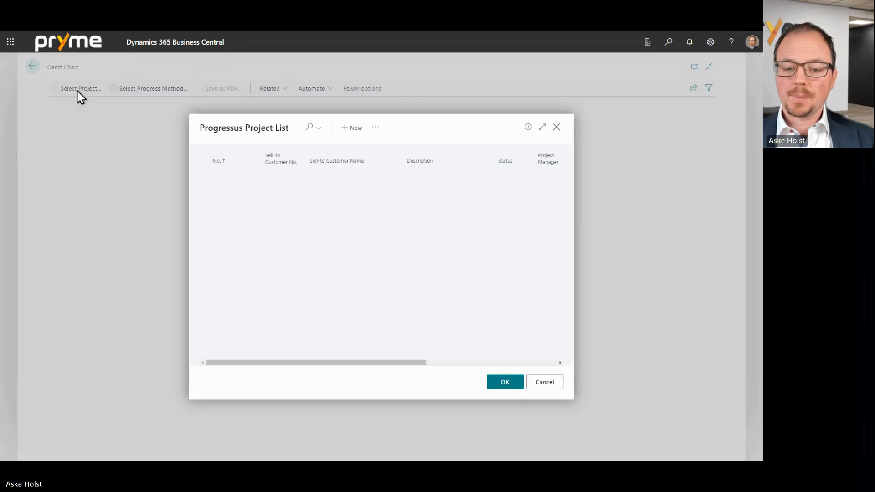
double_click(212, 275)
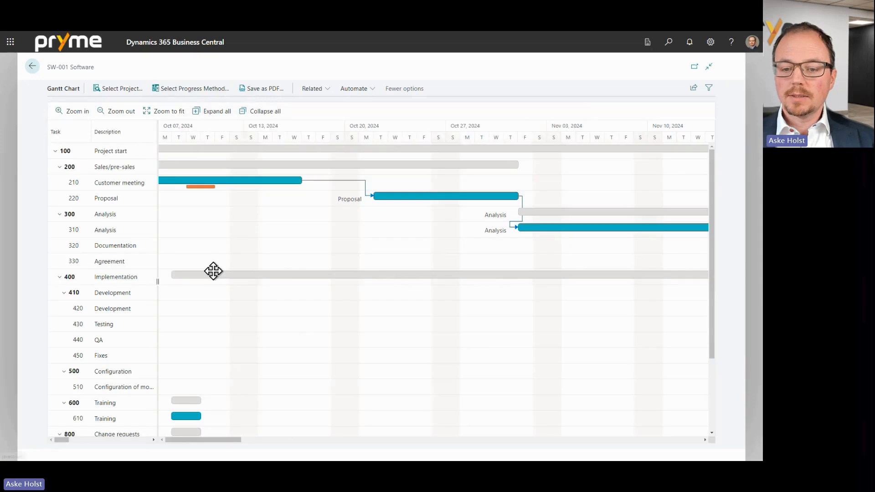
mouse_move(224, 183)
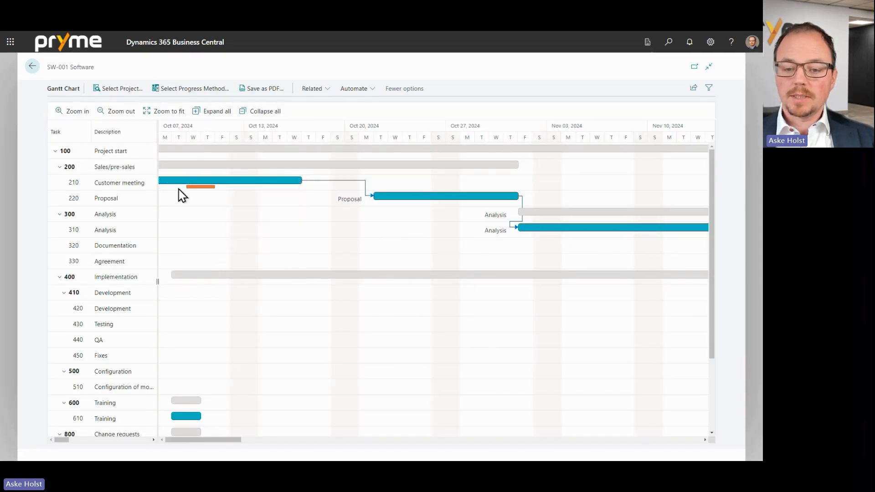
mouse_move(196, 190)
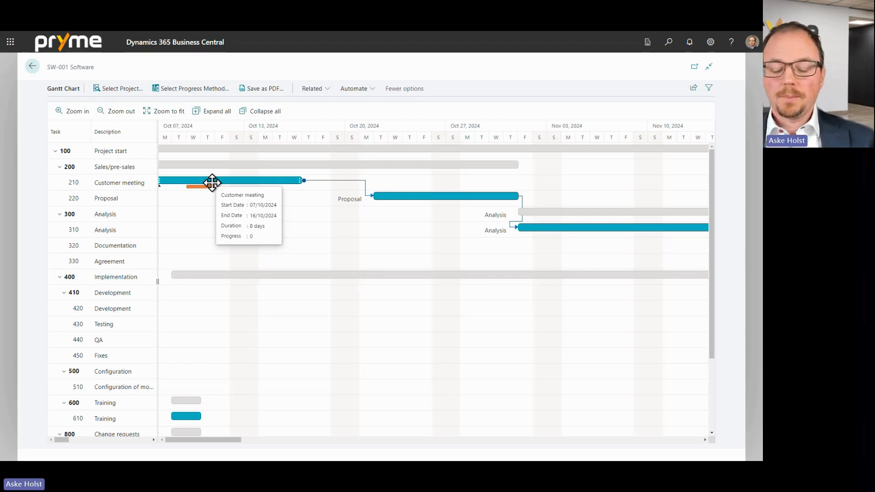
Step: In the Progressus Project Setup's Budget section, set Move Budget with Task to Same number of days
left_click(38, 70)
left_click(144, 126)
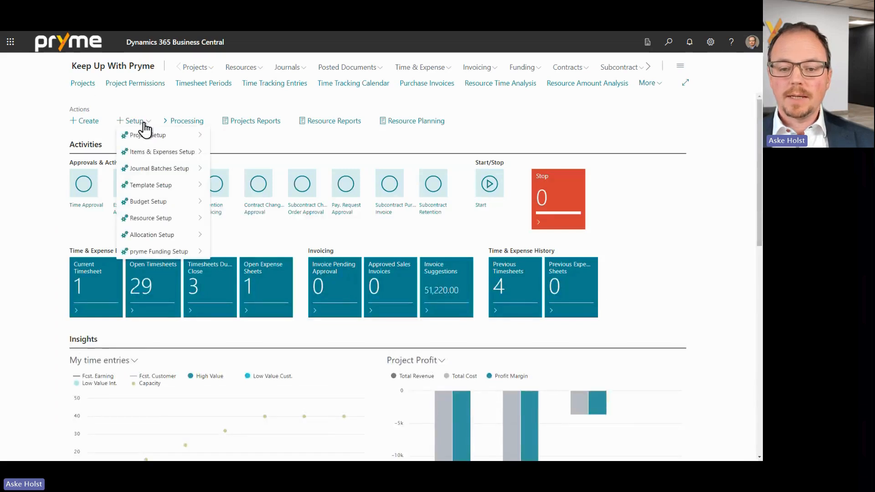
left_click(246, 138)
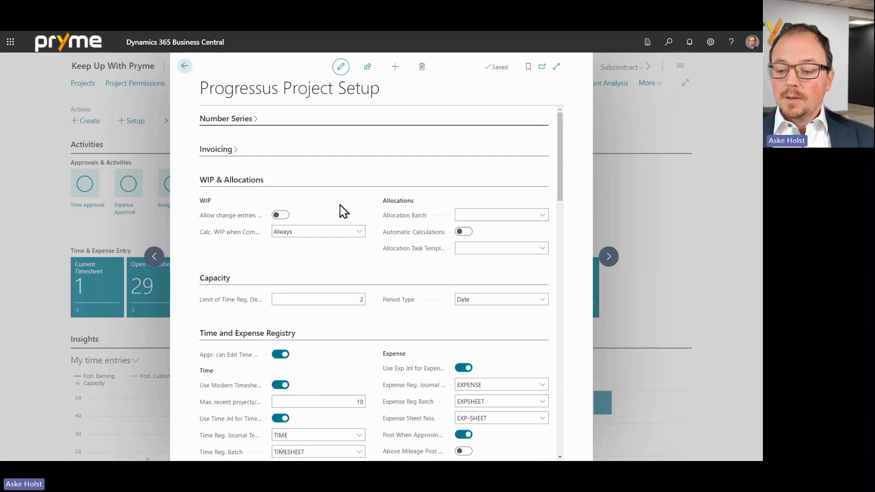
scroll(343, 211, "down", 15)
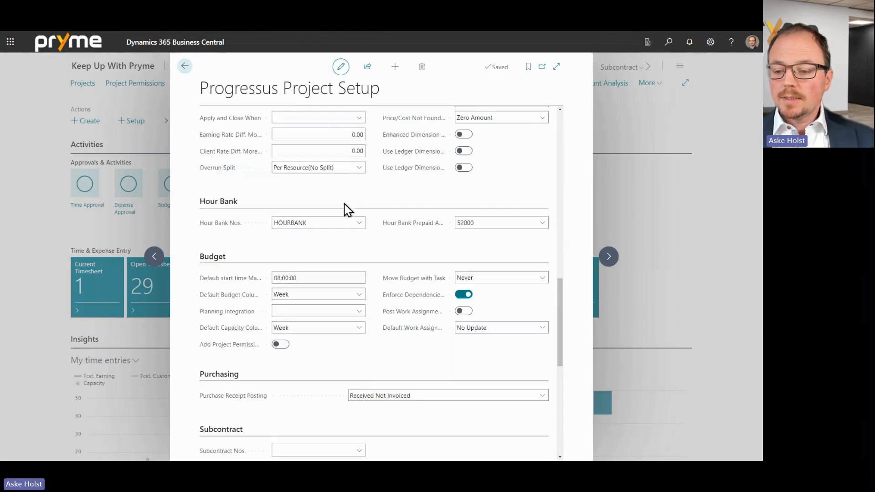
scroll(344, 210, "down", 4)
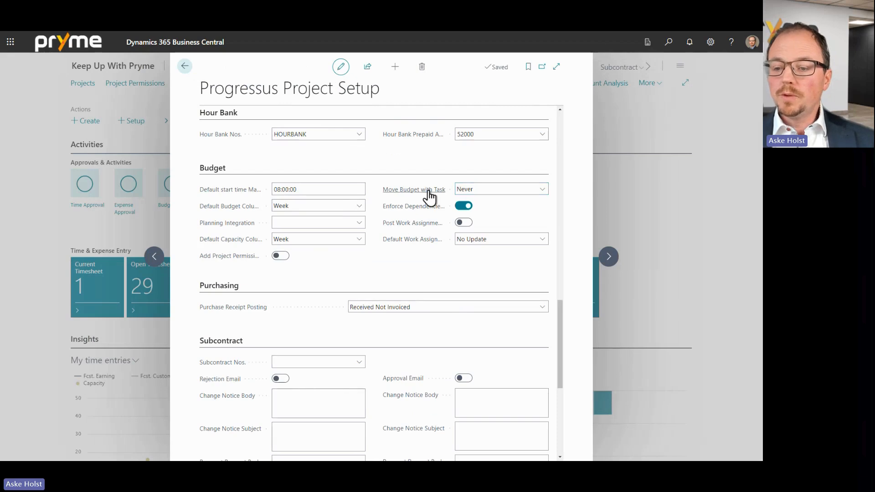
mouse_move(427, 197)
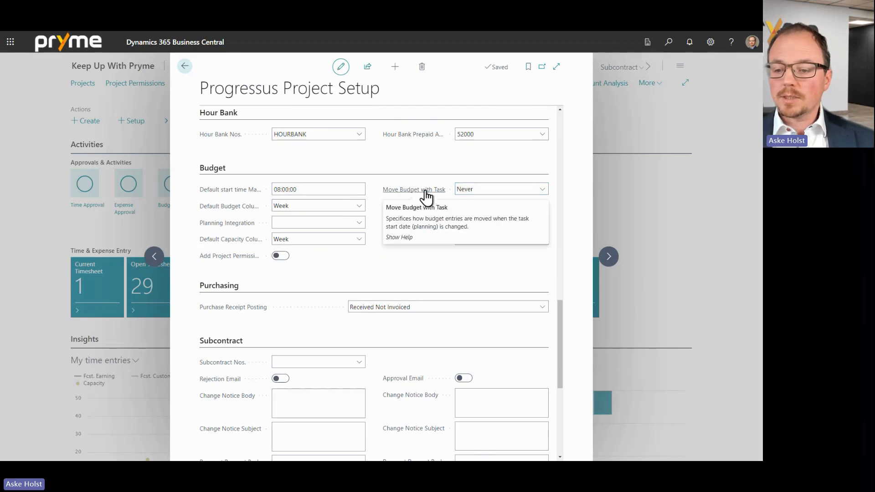
left_click(490, 190)
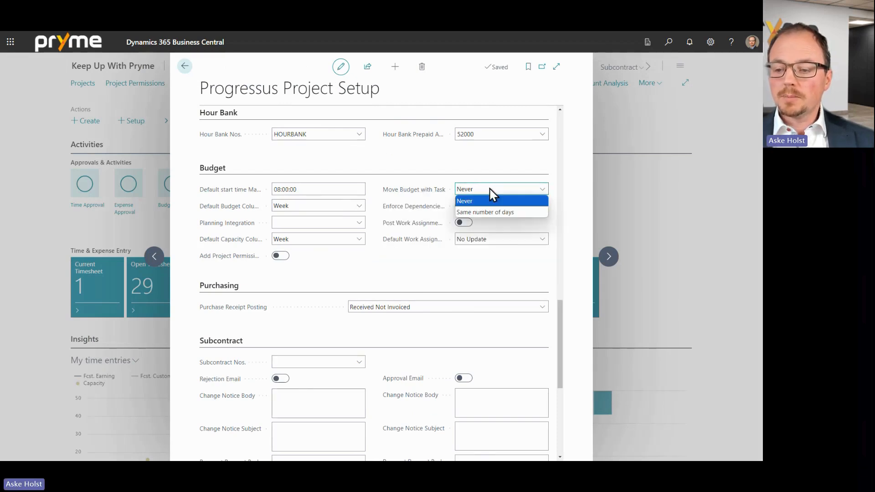
left_click(492, 215)
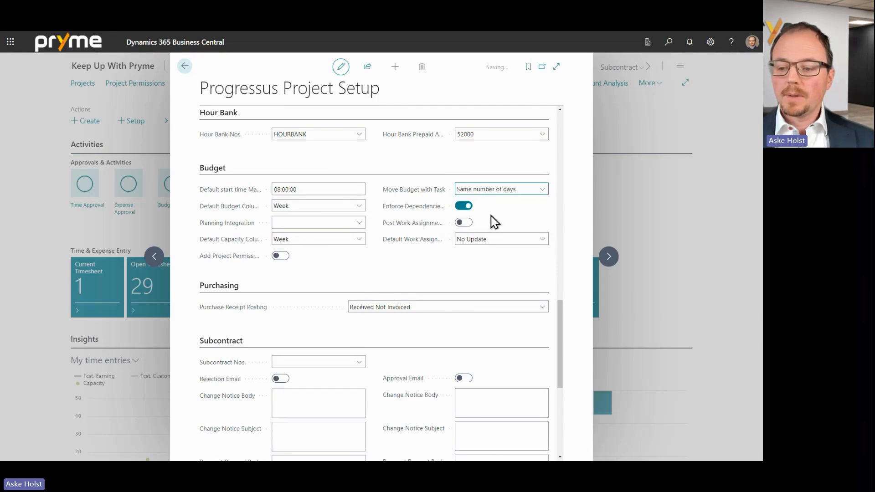
left_click(185, 67)
Step: Open the Project Gantt and load project SW-001 into the chart
left_click(410, 121)
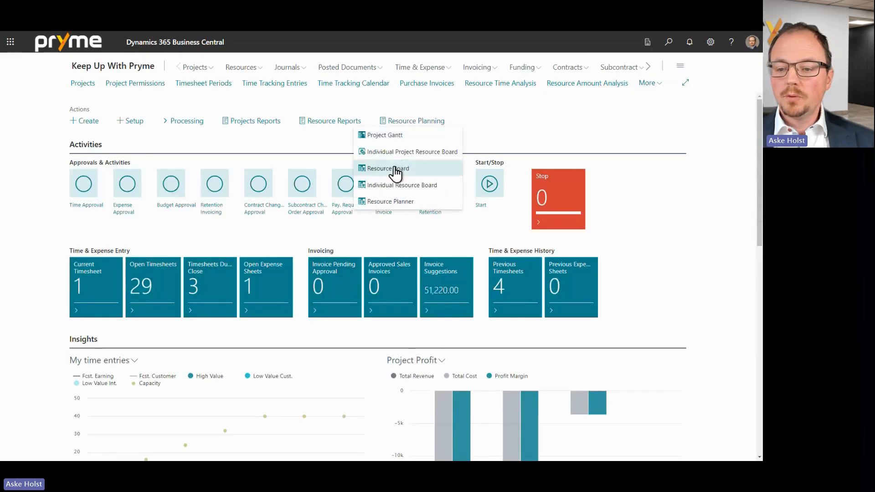
left_click(391, 136)
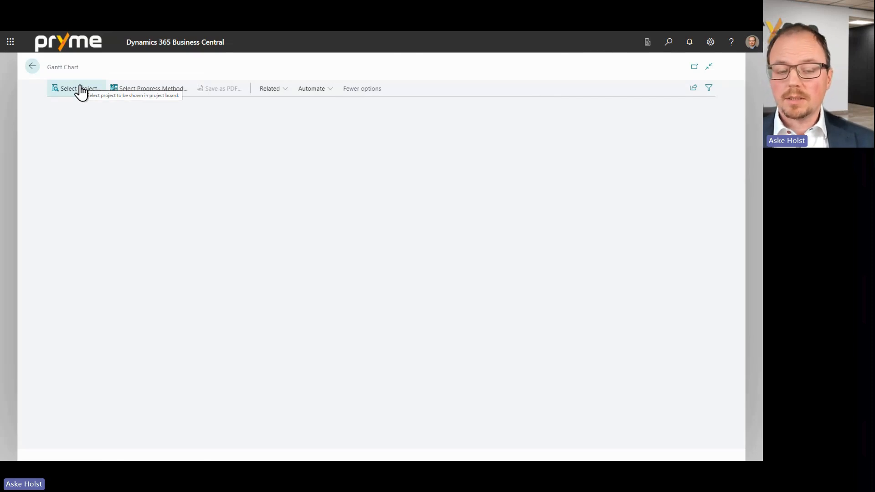
left_click(80, 88)
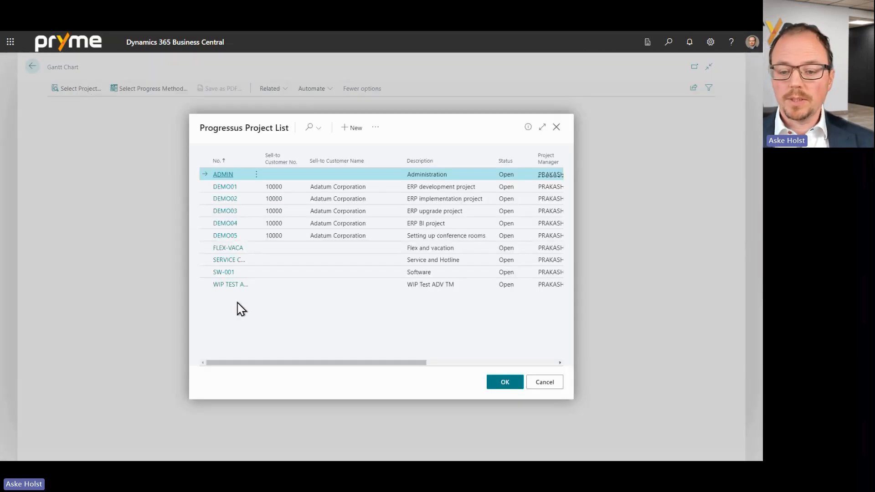
double_click(223, 272)
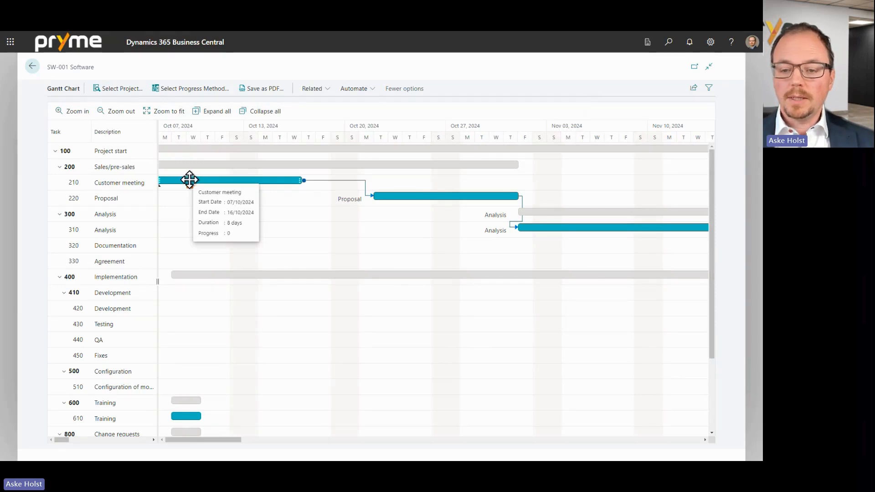
Step: Move the Customer meeting task to start on 9 October 2024, check its bar and assignment line, and return to the home page
left_click_drag(190, 180, 221, 180)
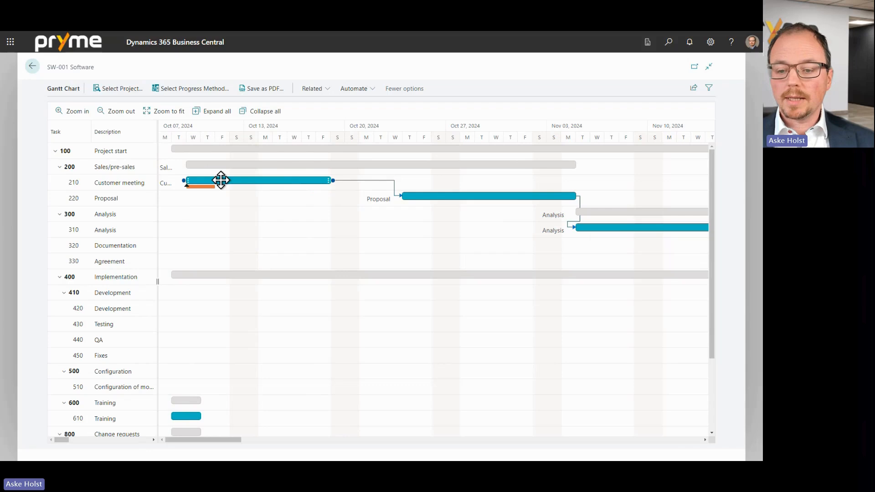
mouse_move(221, 180)
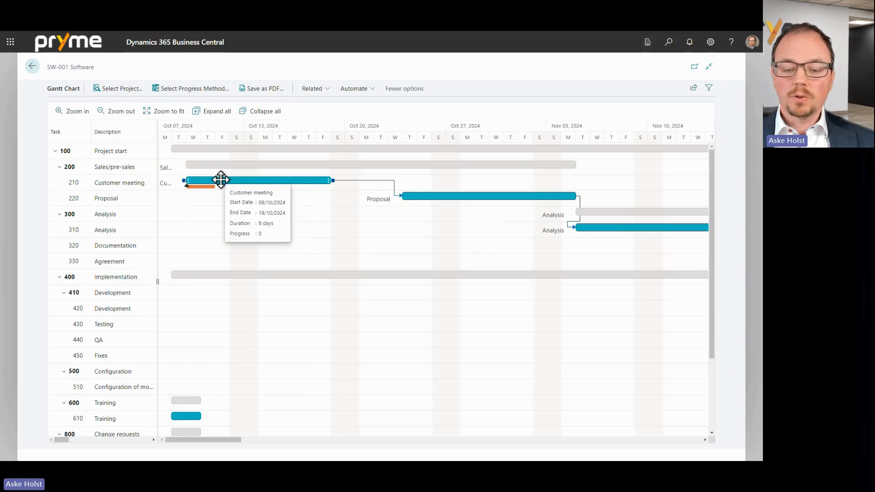
mouse_move(155, 187)
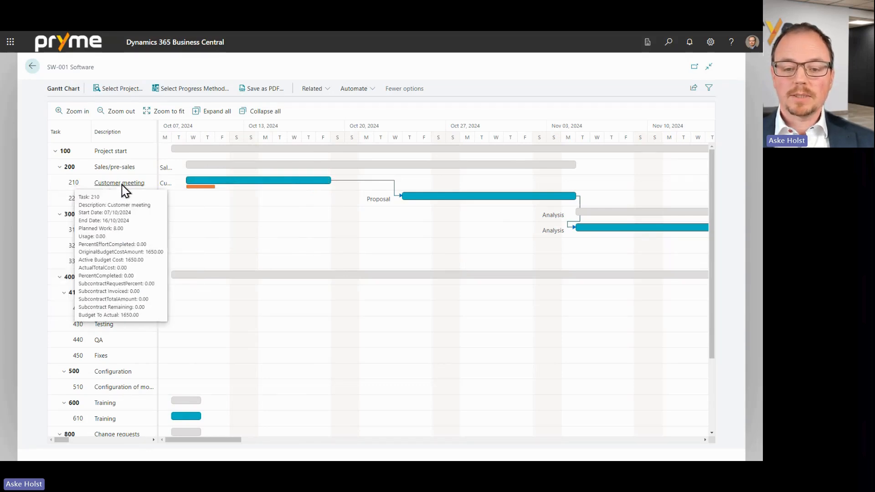
mouse_move(187, 181)
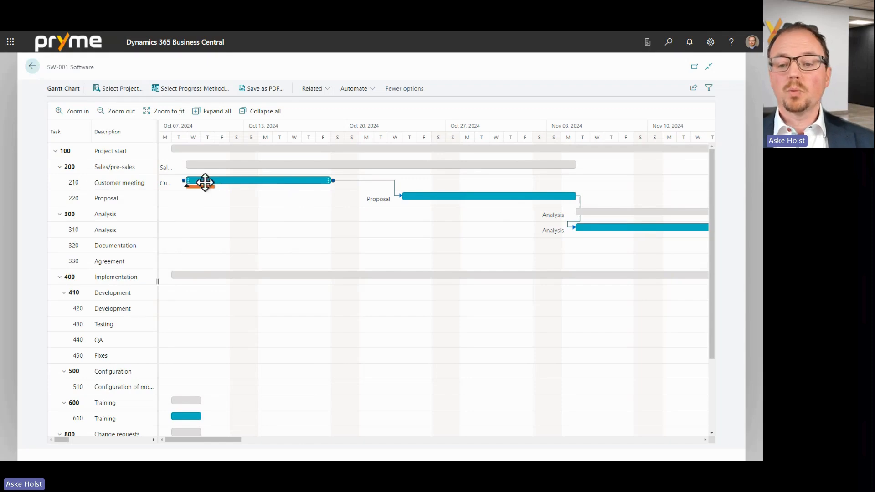
mouse_move(261, 183)
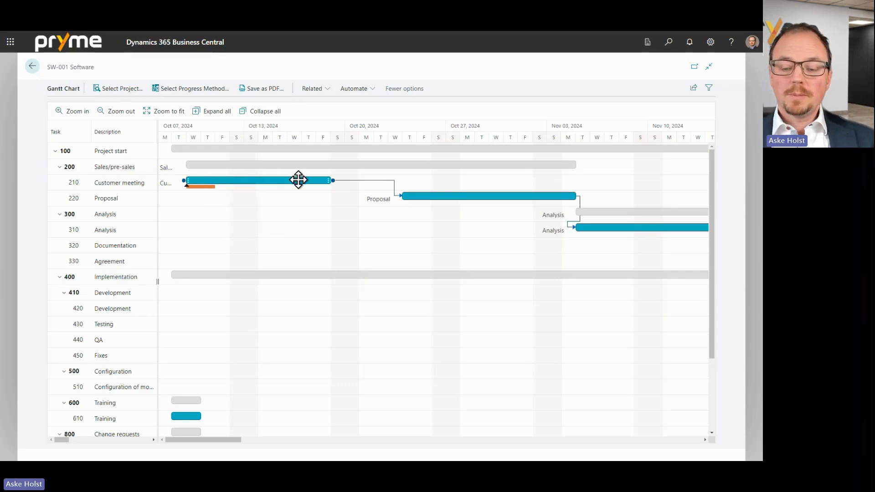
mouse_move(298, 180)
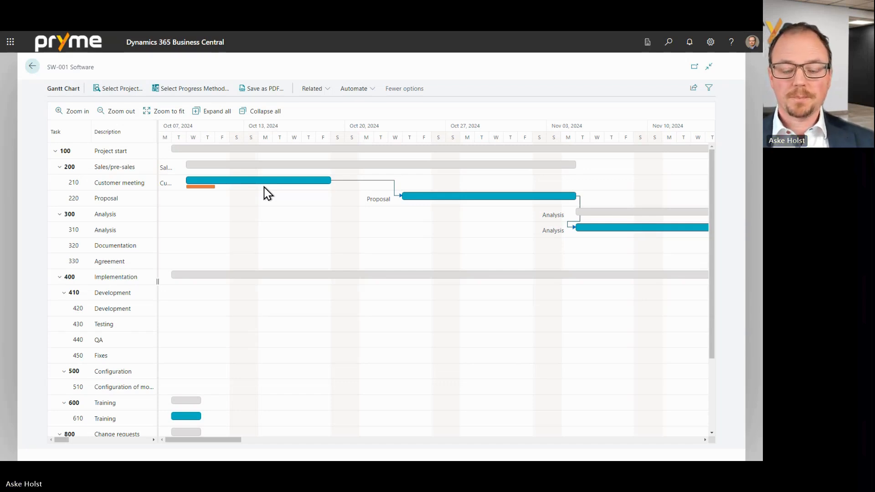
left_click(33, 67)
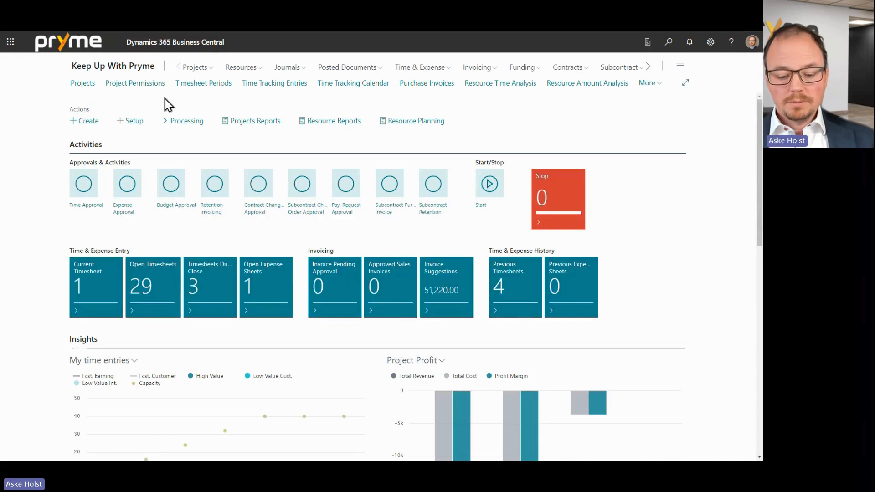